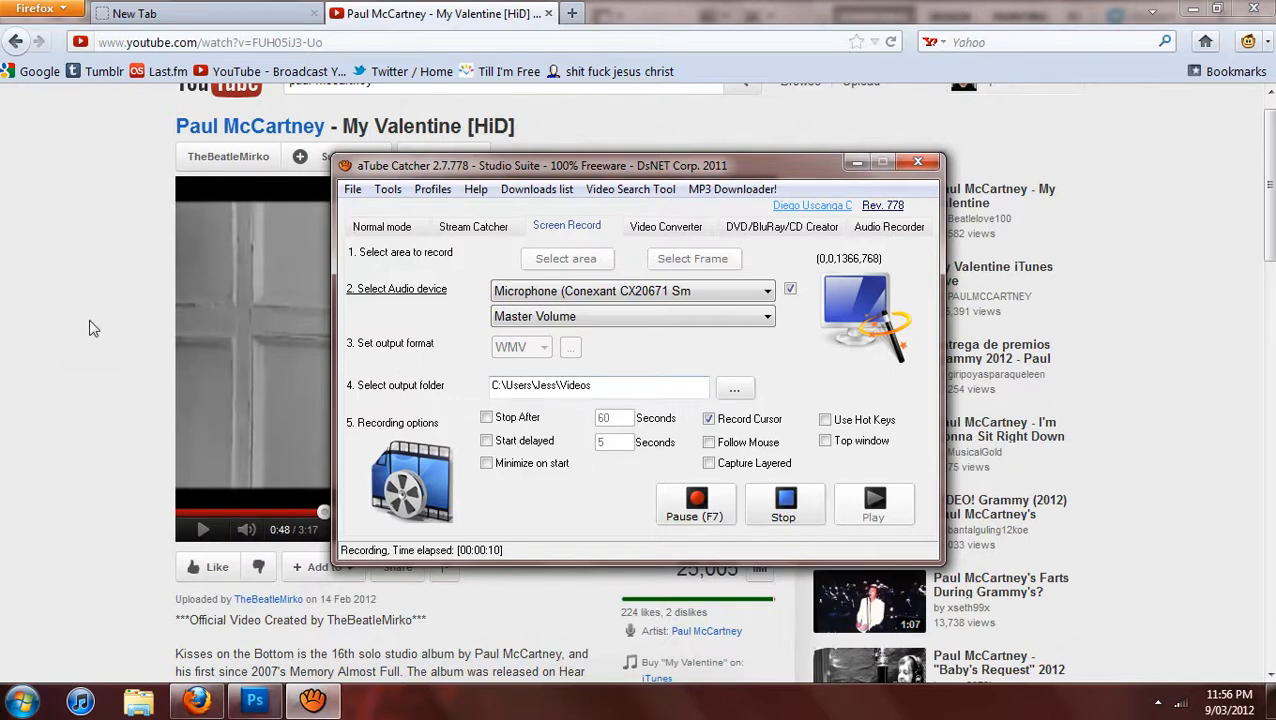
Open YouTube Downloader, examine its download and conversion options, and close it again.
{"action": "left_click", "coordinate": [89, 328]}
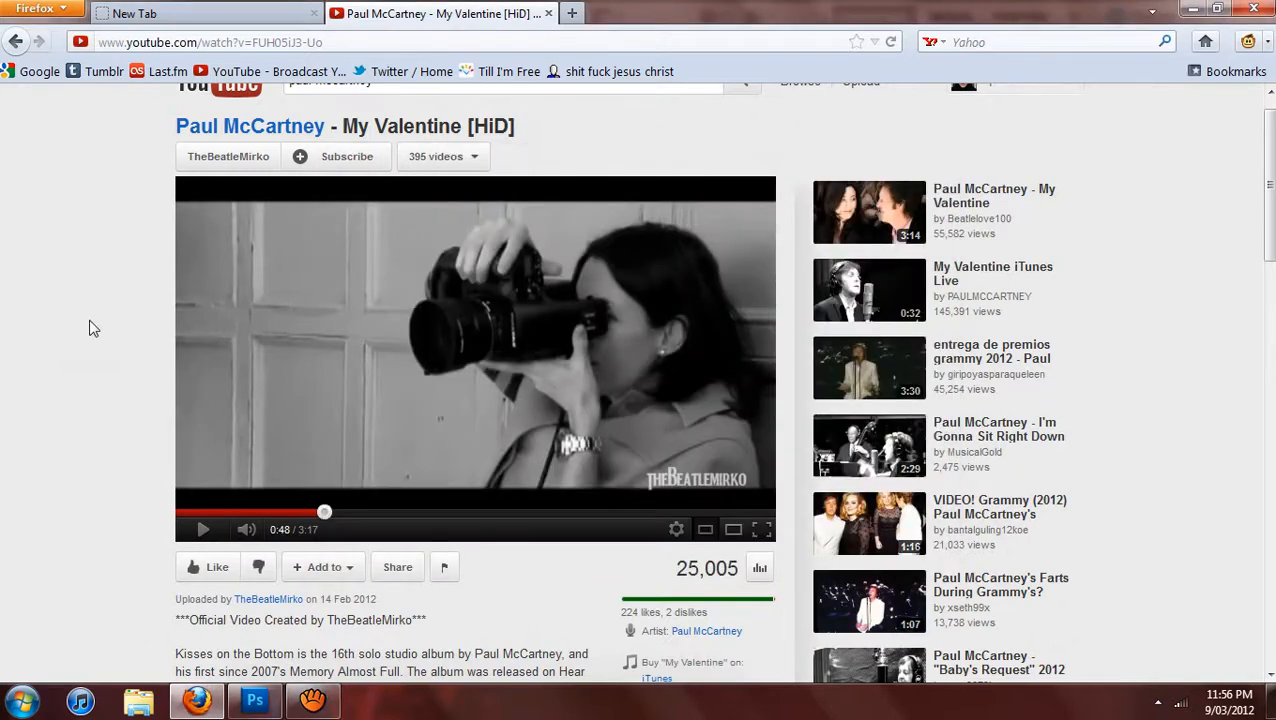
{"action": "left_click", "coordinate": [22, 702]}
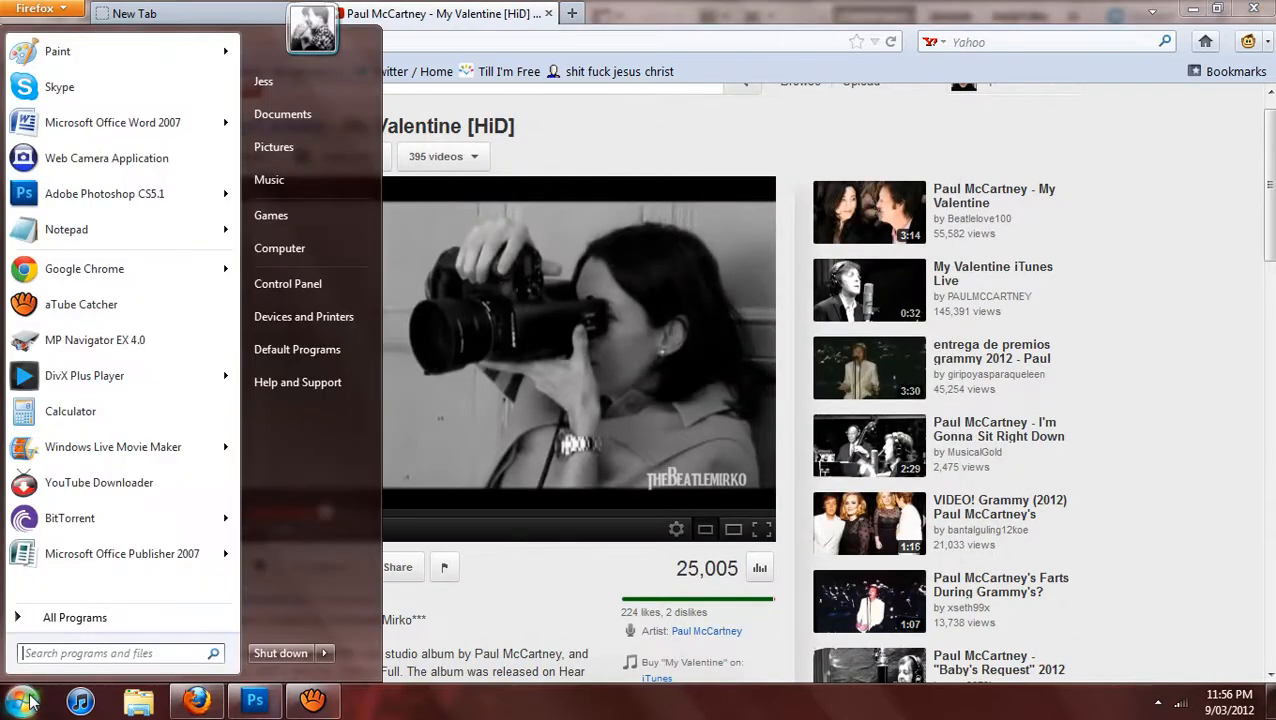
{"action": "left_click", "coordinate": [96, 490]}
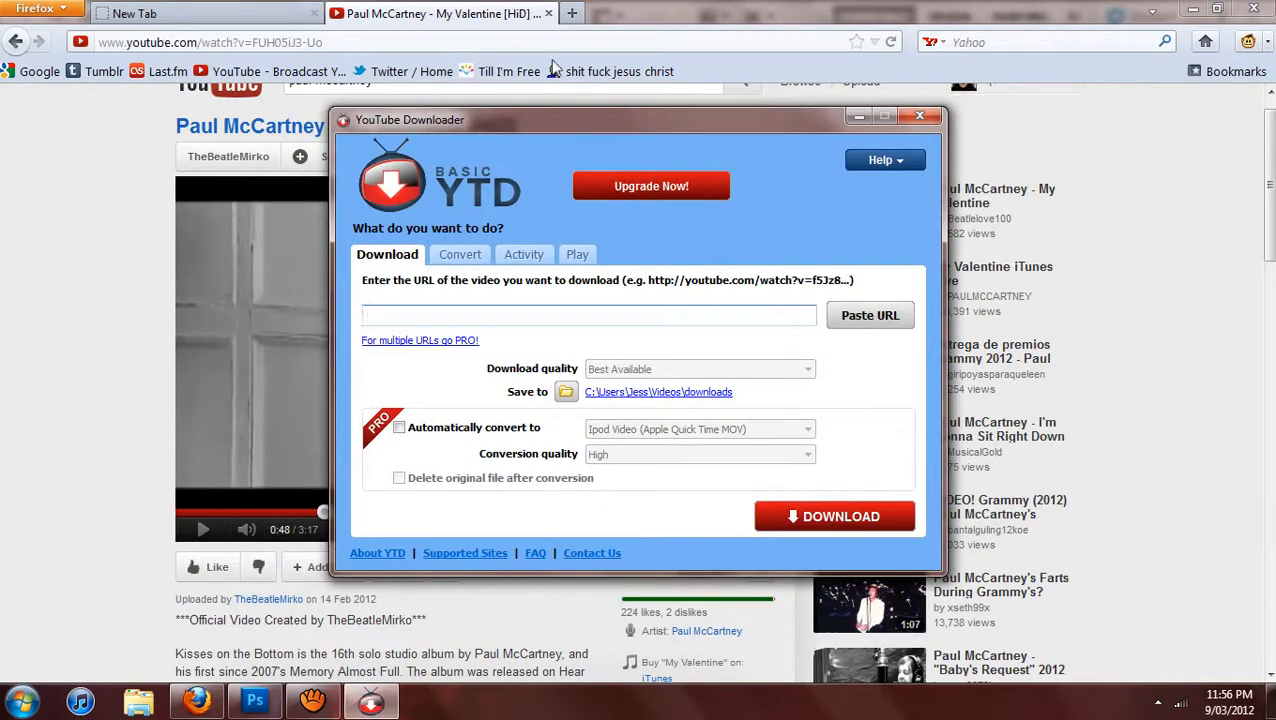
{"action": "left_click", "coordinate": [472, 260]}
{"action": "left_click", "coordinate": [405, 258]}
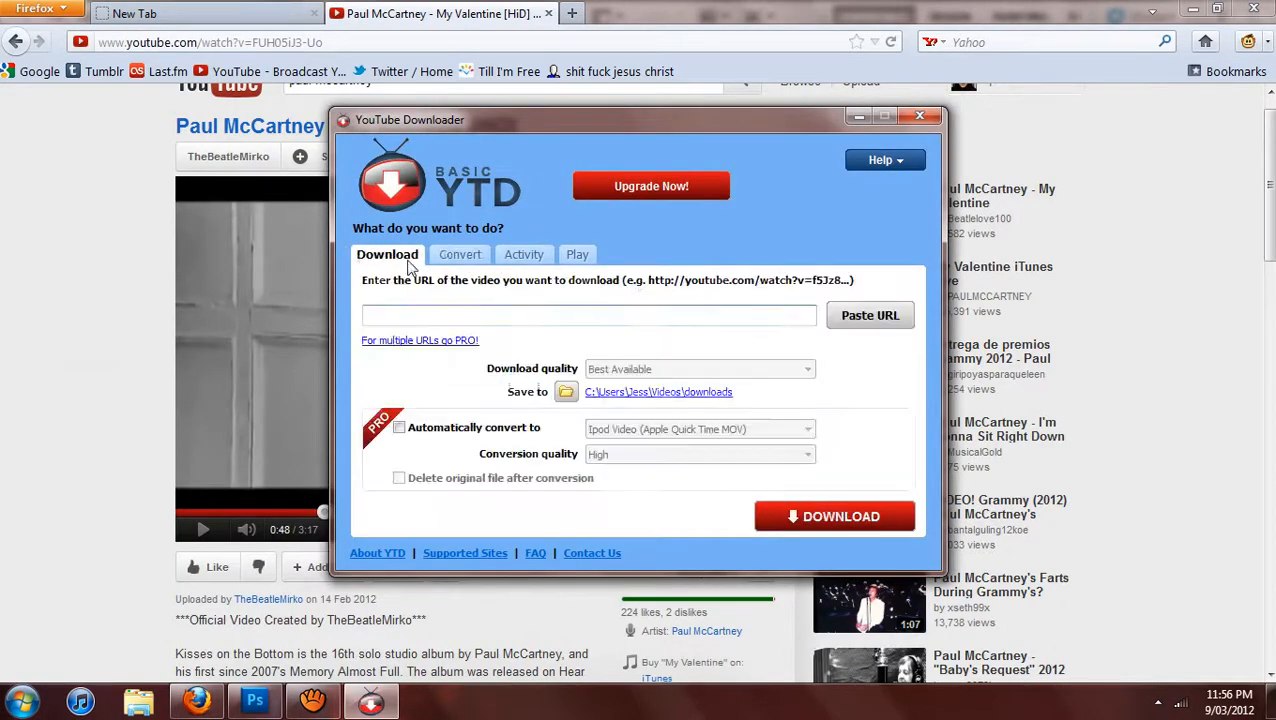
{"action": "left_click", "coordinate": [478, 258]}
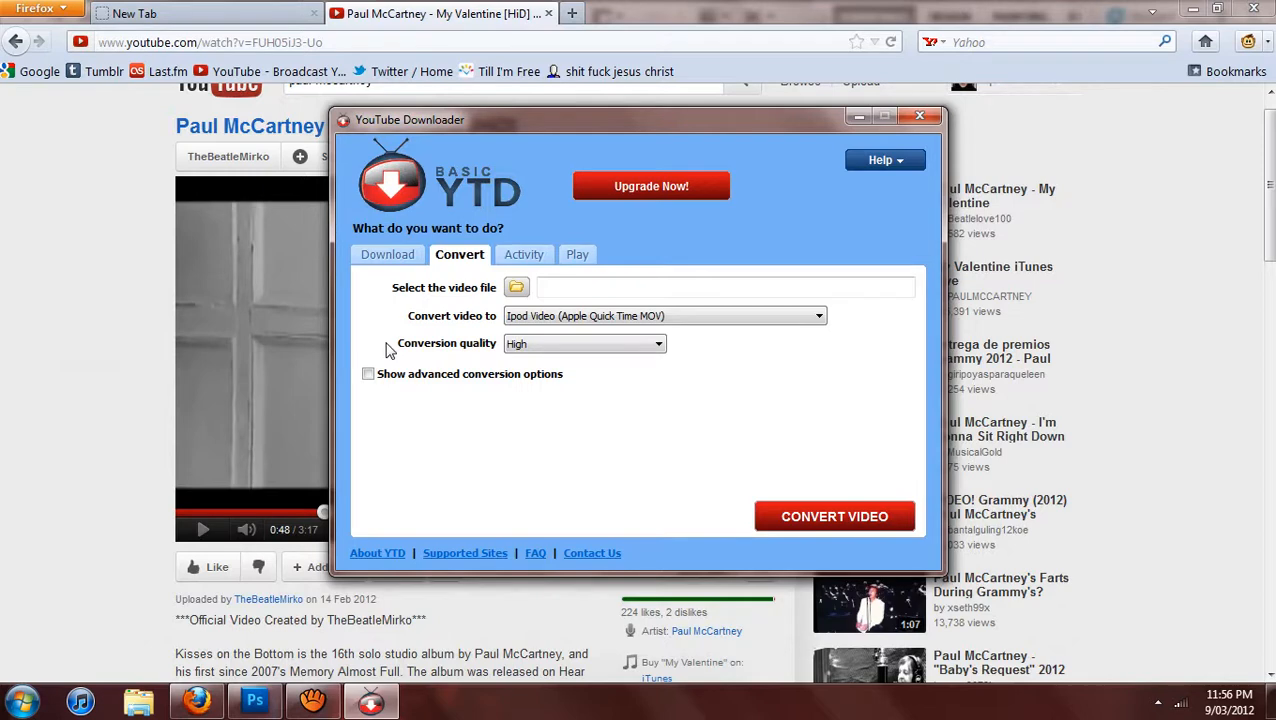
{"action": "left_click", "coordinate": [403, 260]}
{"action": "left_click", "coordinate": [437, 262]}
{"action": "left_click", "coordinate": [411, 262]}
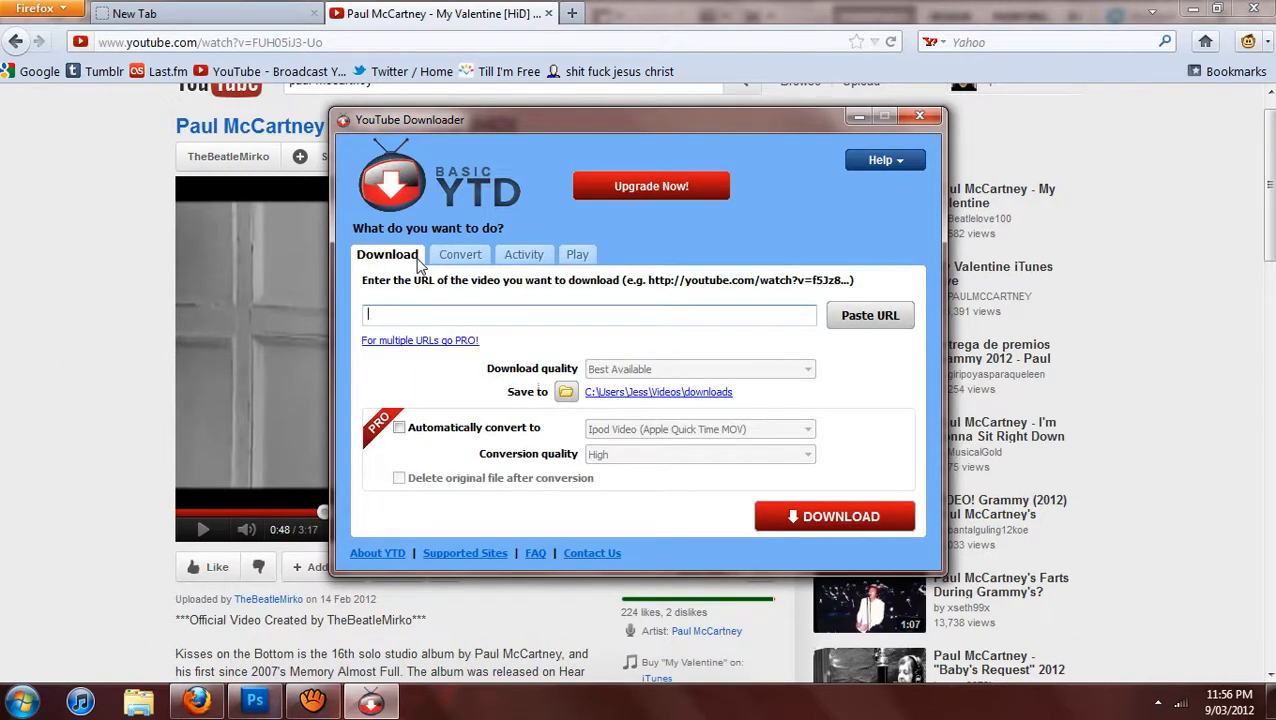
{"action": "left_click", "coordinate": [444, 263]}
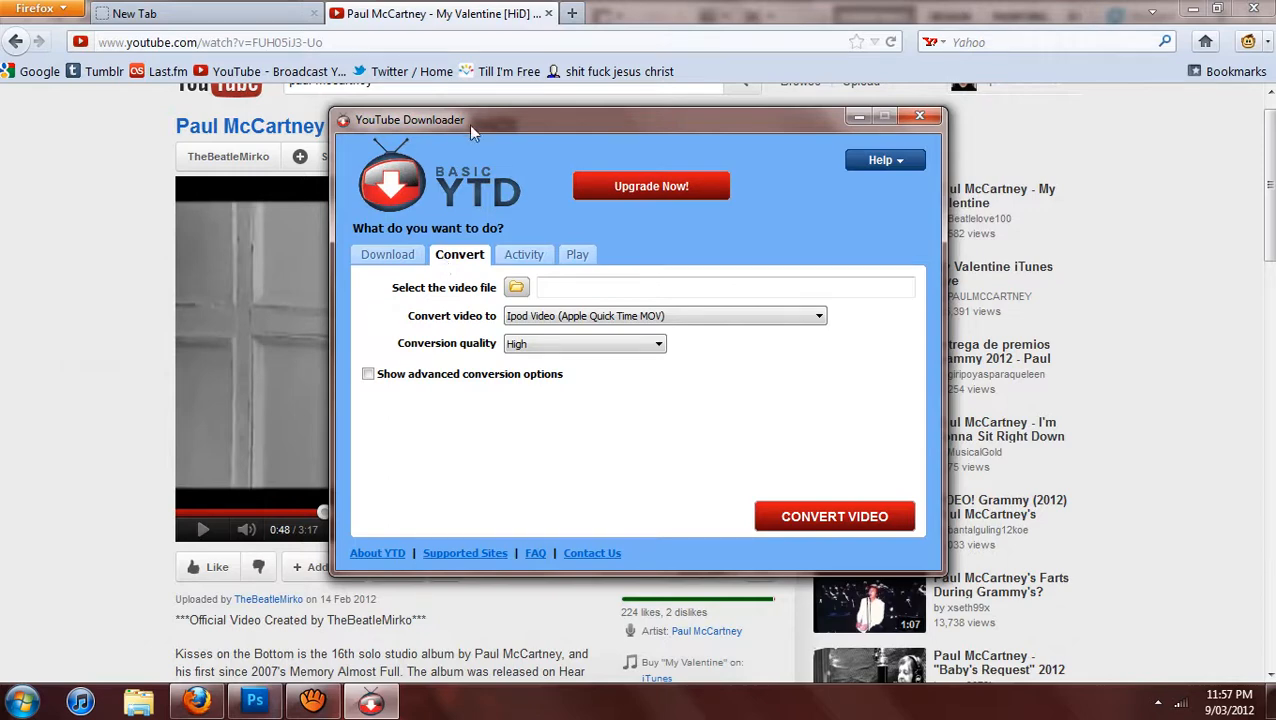
{"action": "left_click", "coordinate": [920, 118]}
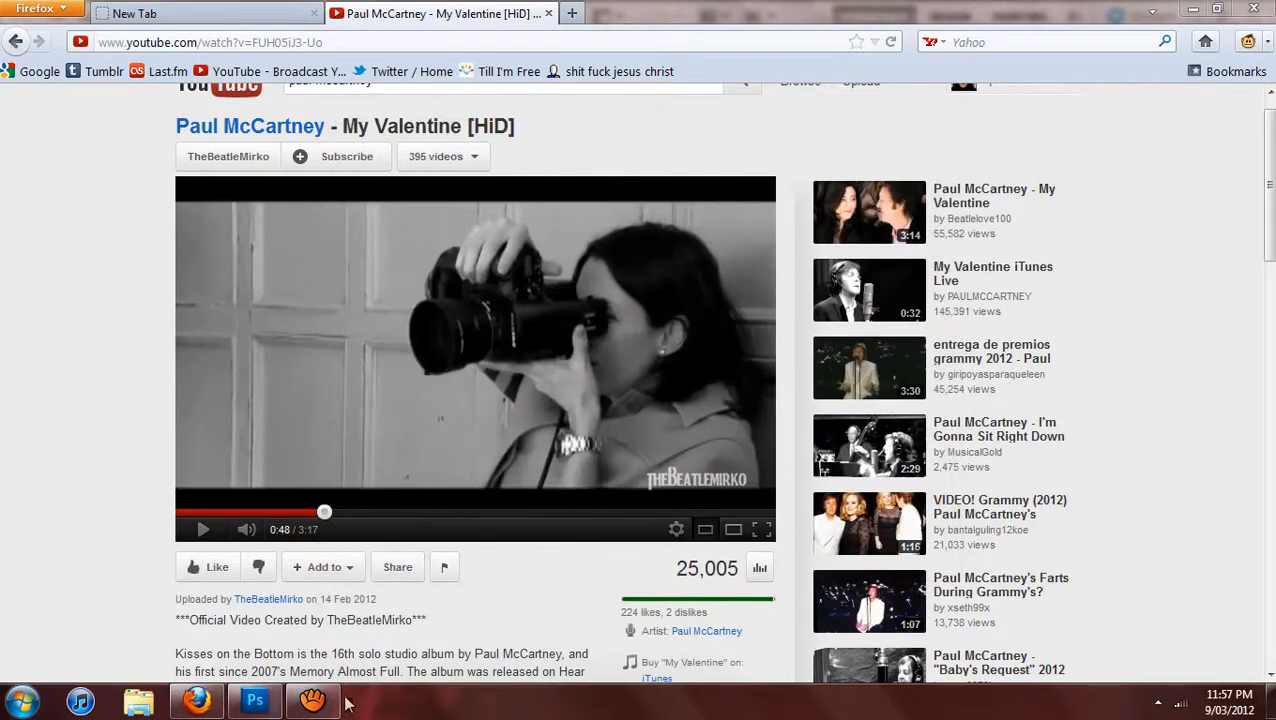
Examine the screen recording settings in aTube Catcher and return to the YouTube video page.
{"action": "left_click", "coordinate": [313, 700]}
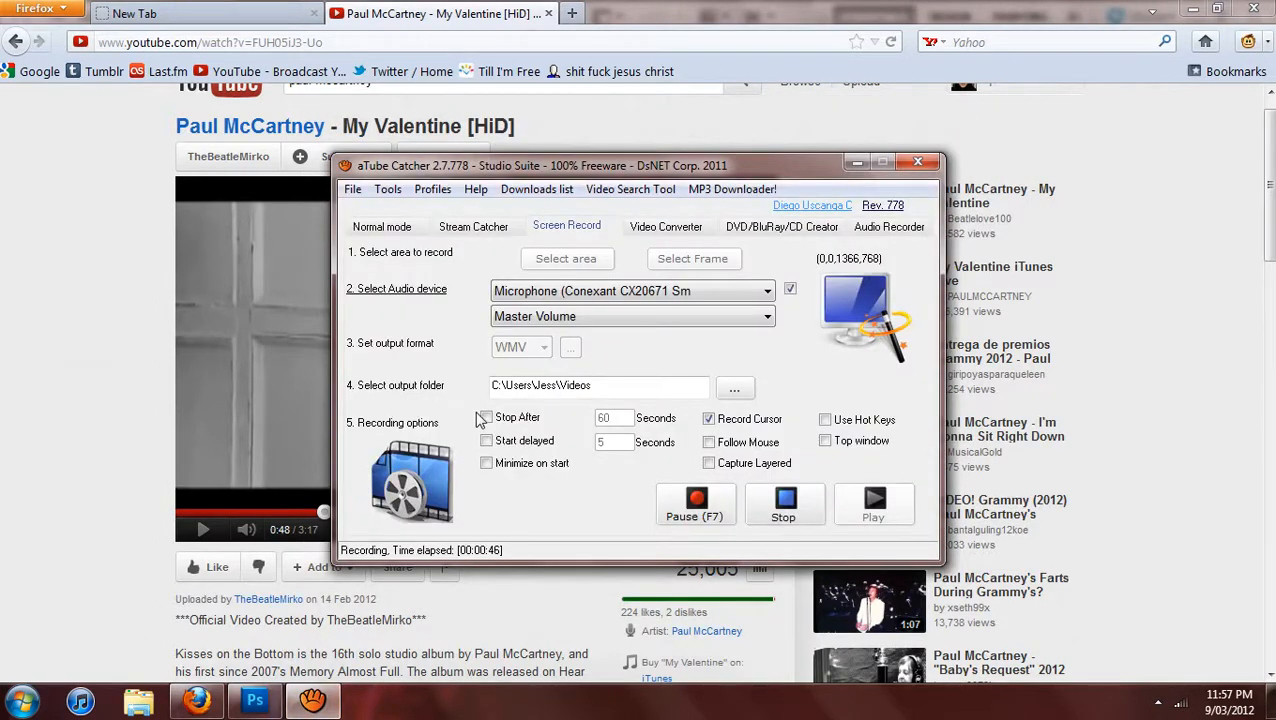
{"action": "left_click_drag", "start_coordinate": [360, 171], "coordinate": [406, 172]}
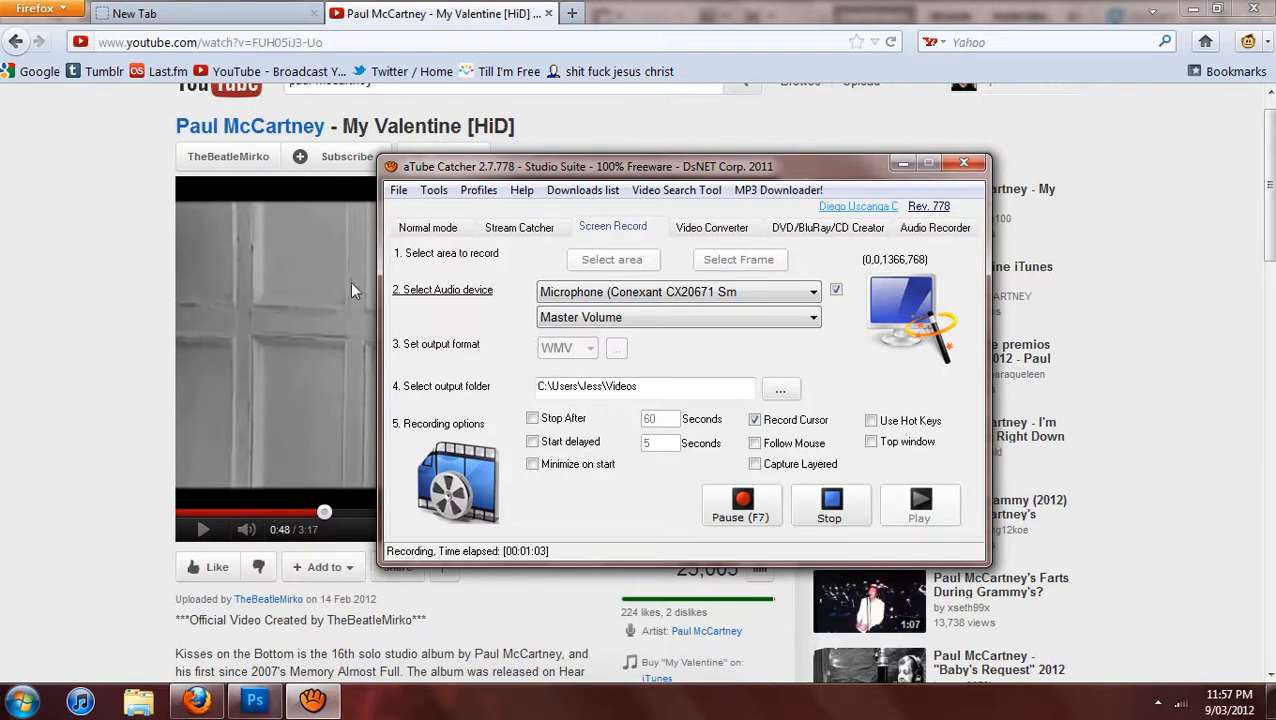
{"action": "left_click", "coordinate": [141, 347]}
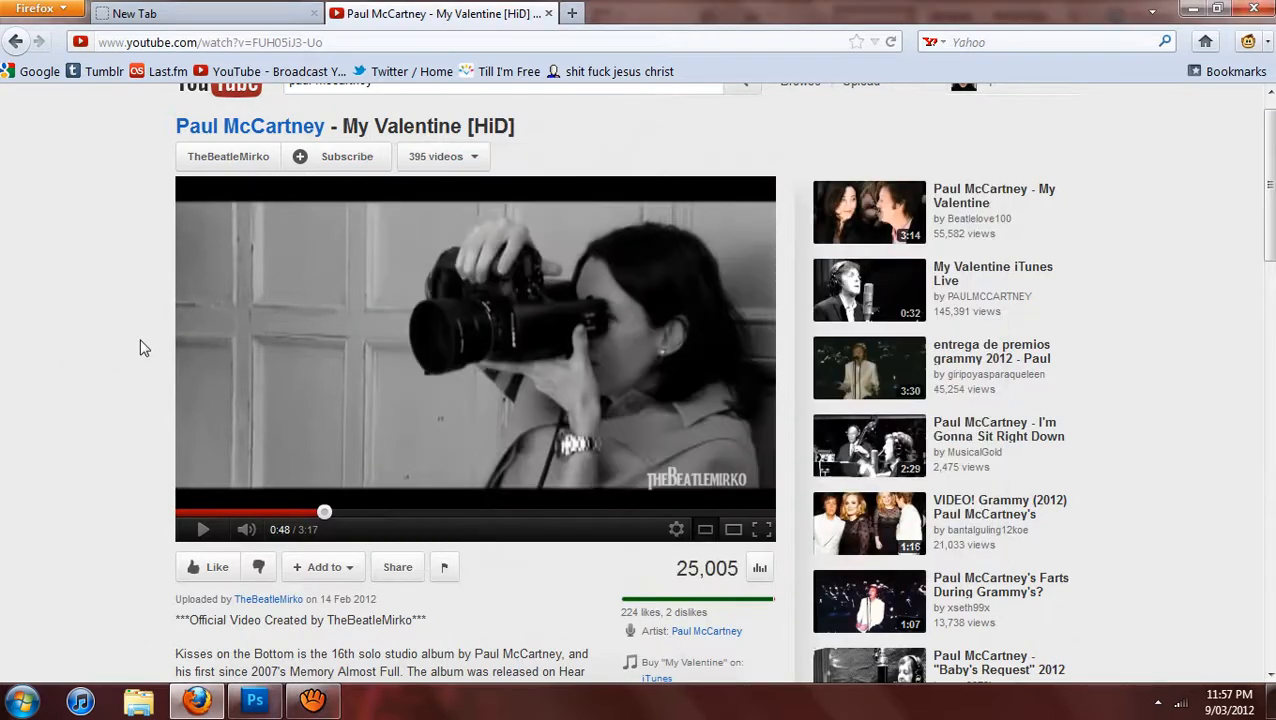
Preview the YouTube video in full screen from about 0:45, pause it at 0:48, and exit full screen.
{"action": "left_click", "coordinate": [762, 531]}
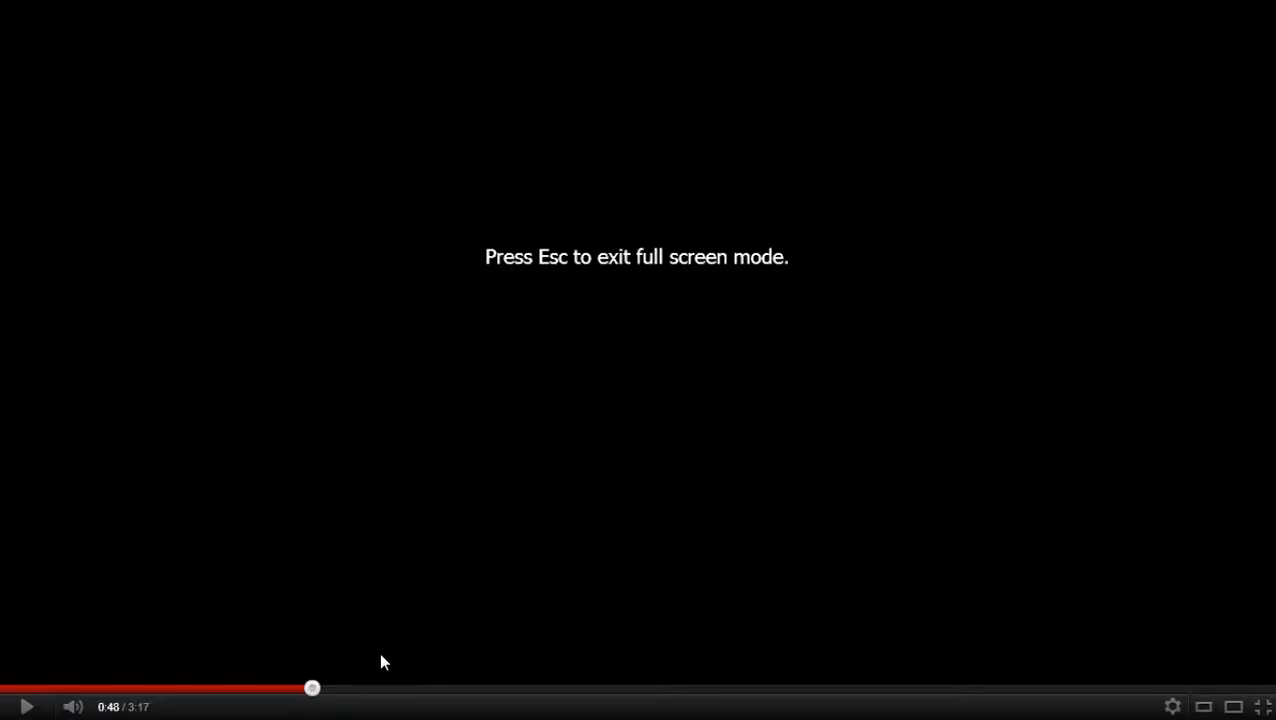
{"action": "left_click", "coordinate": [308, 690]}
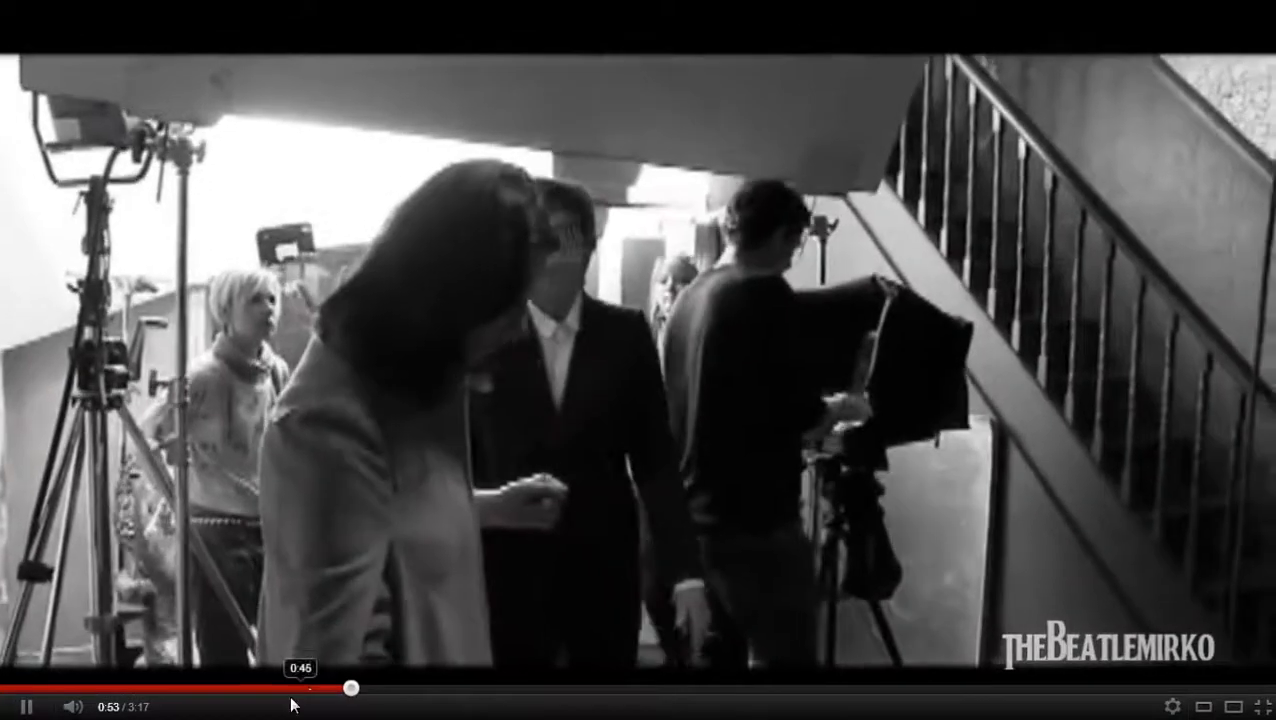
{"action": "left_click", "coordinate": [316, 689]}
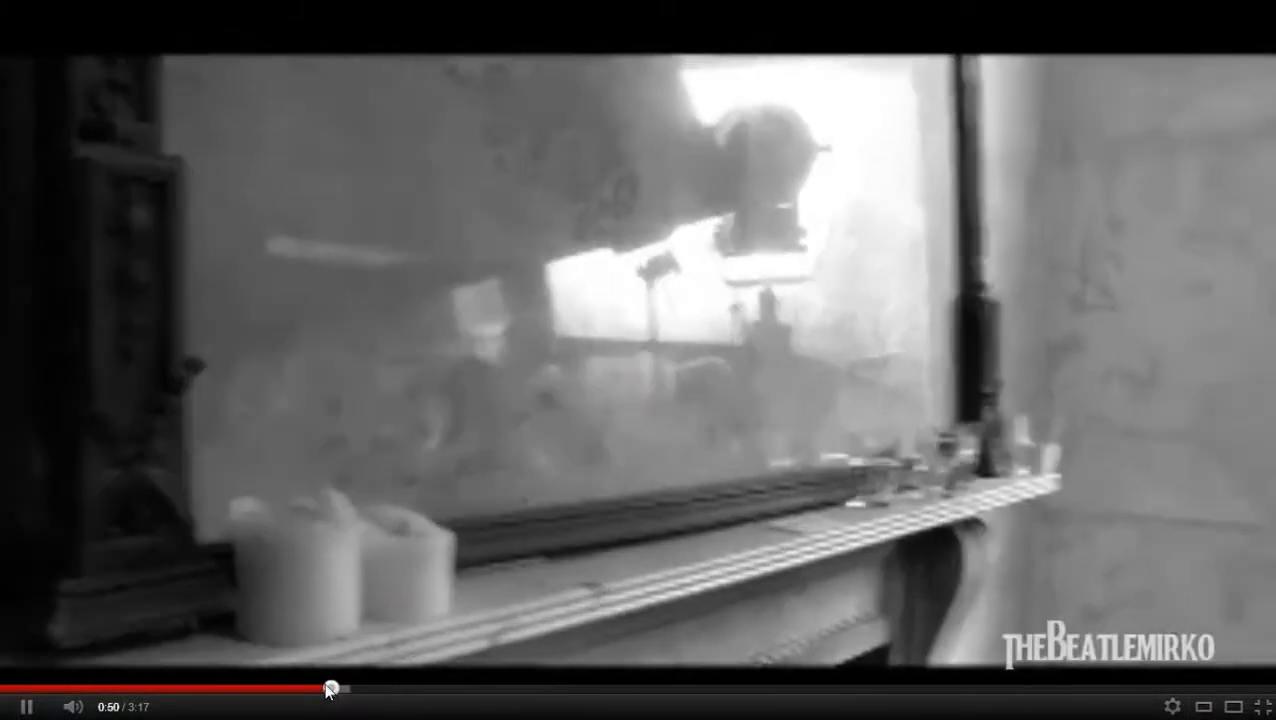
{"action": "left_click_drag", "start_coordinate": [329, 689], "coordinate": [300, 691]}
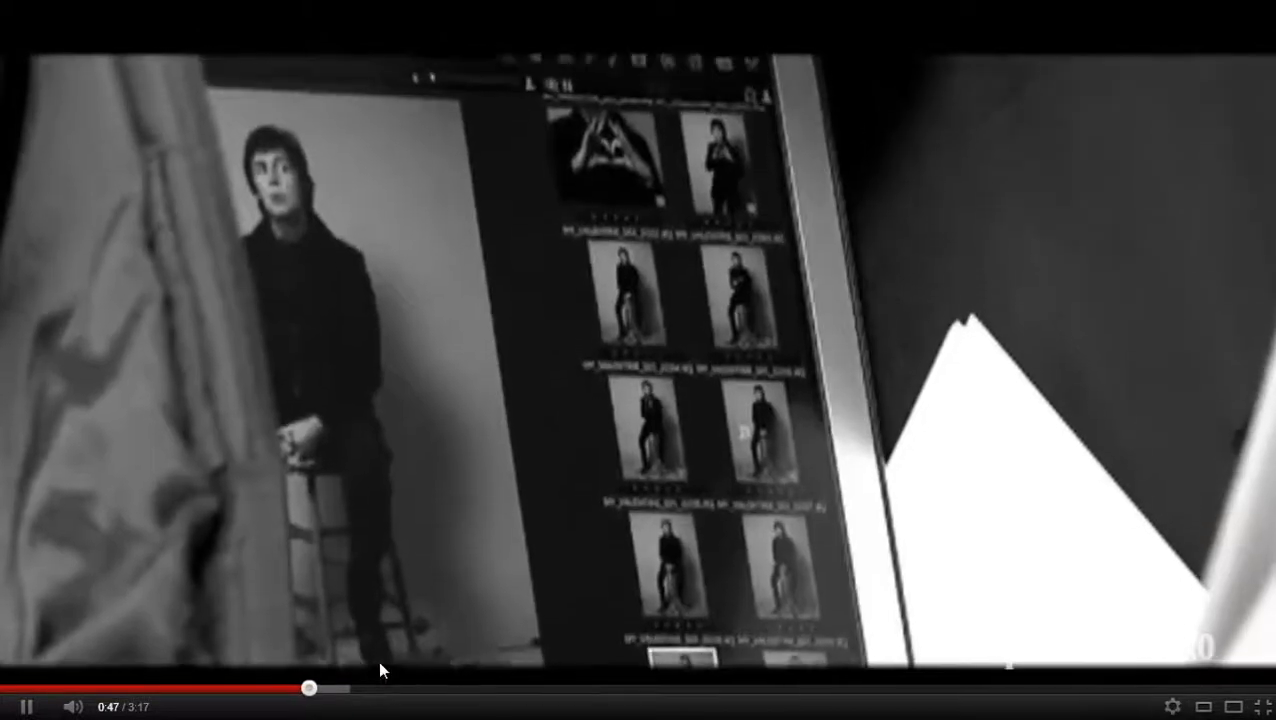
{"action": "left_click", "coordinate": [414, 611]}
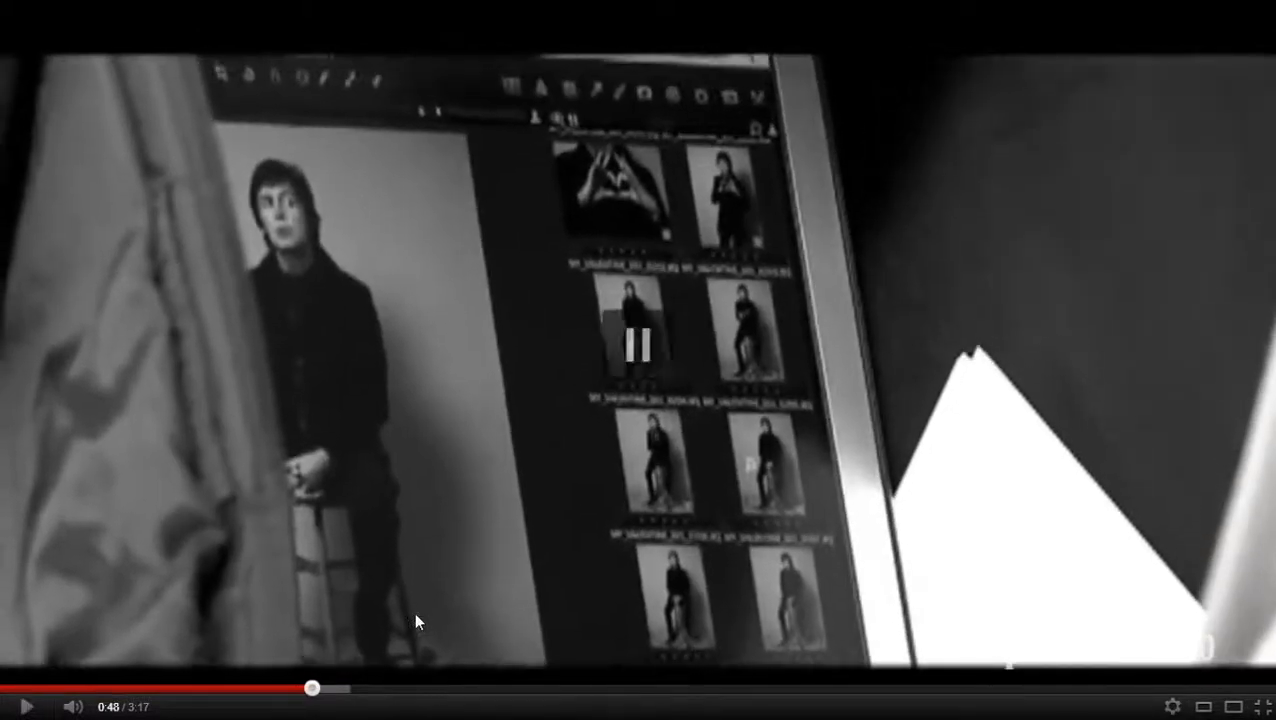
{"action": "left_click", "coordinate": [1262, 706]}
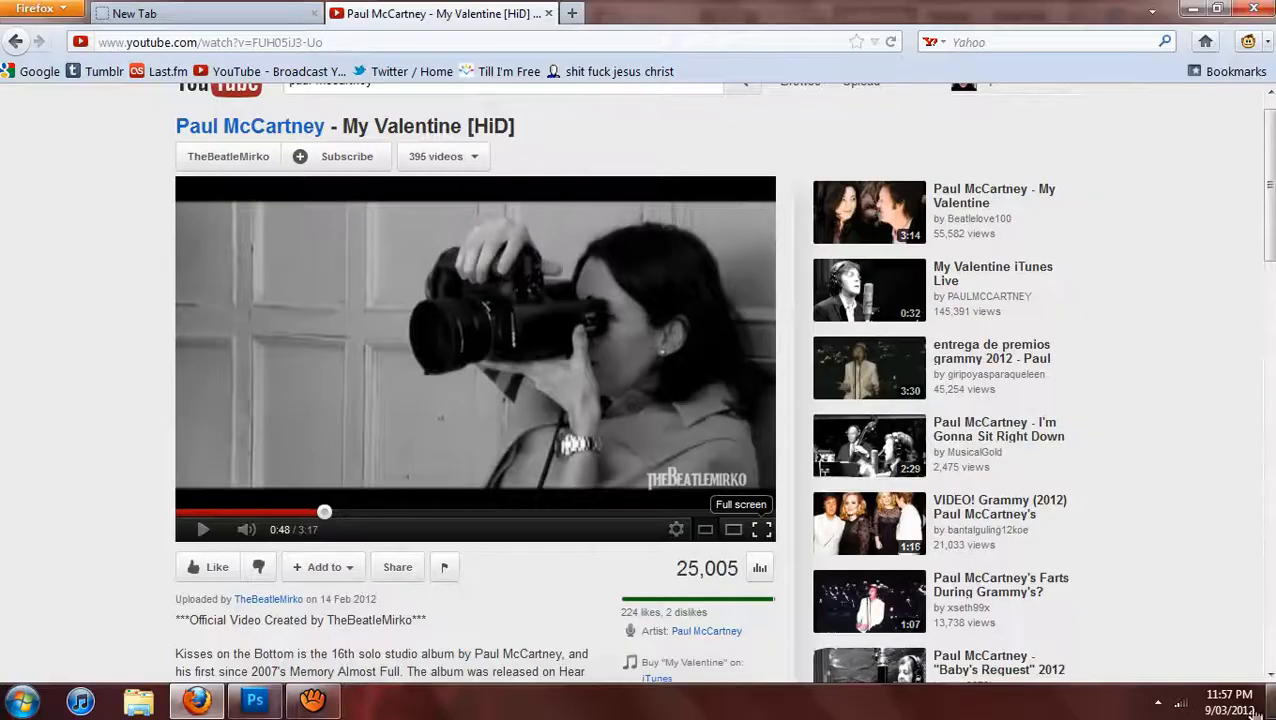
{"action": "left_click", "coordinate": [312, 702]}
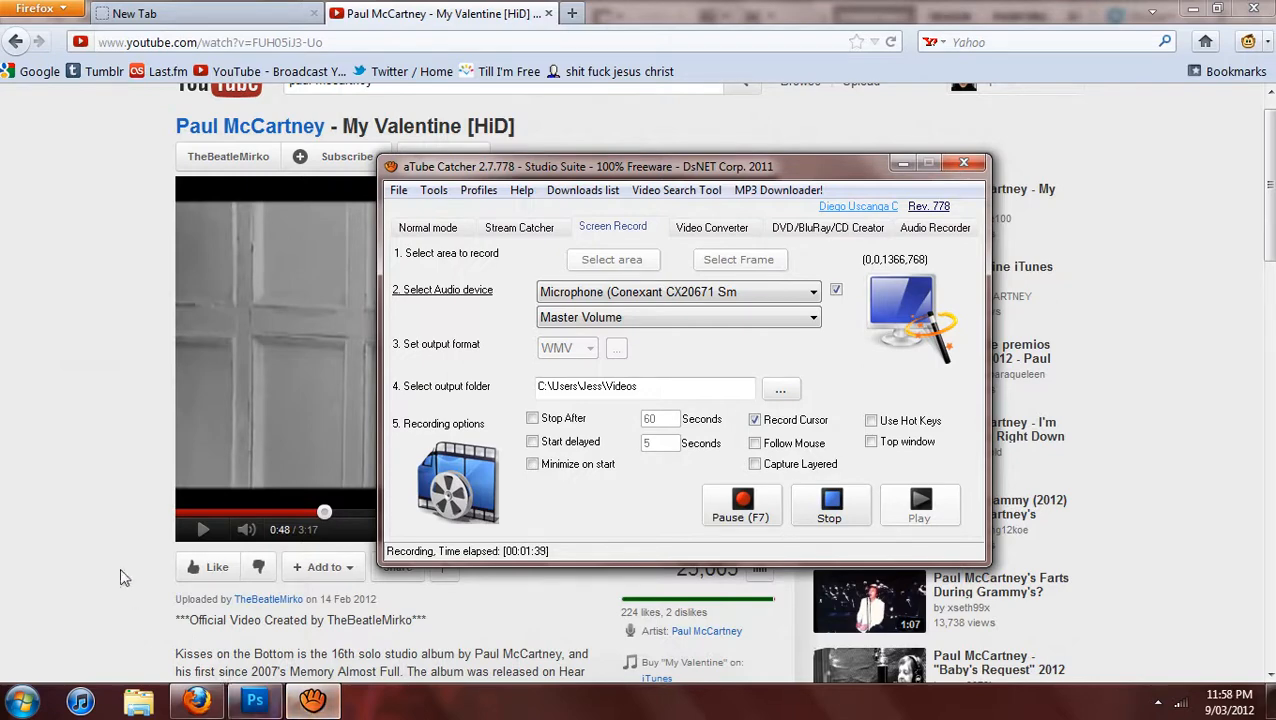
{"action": "left_click", "coordinate": [141, 704]}
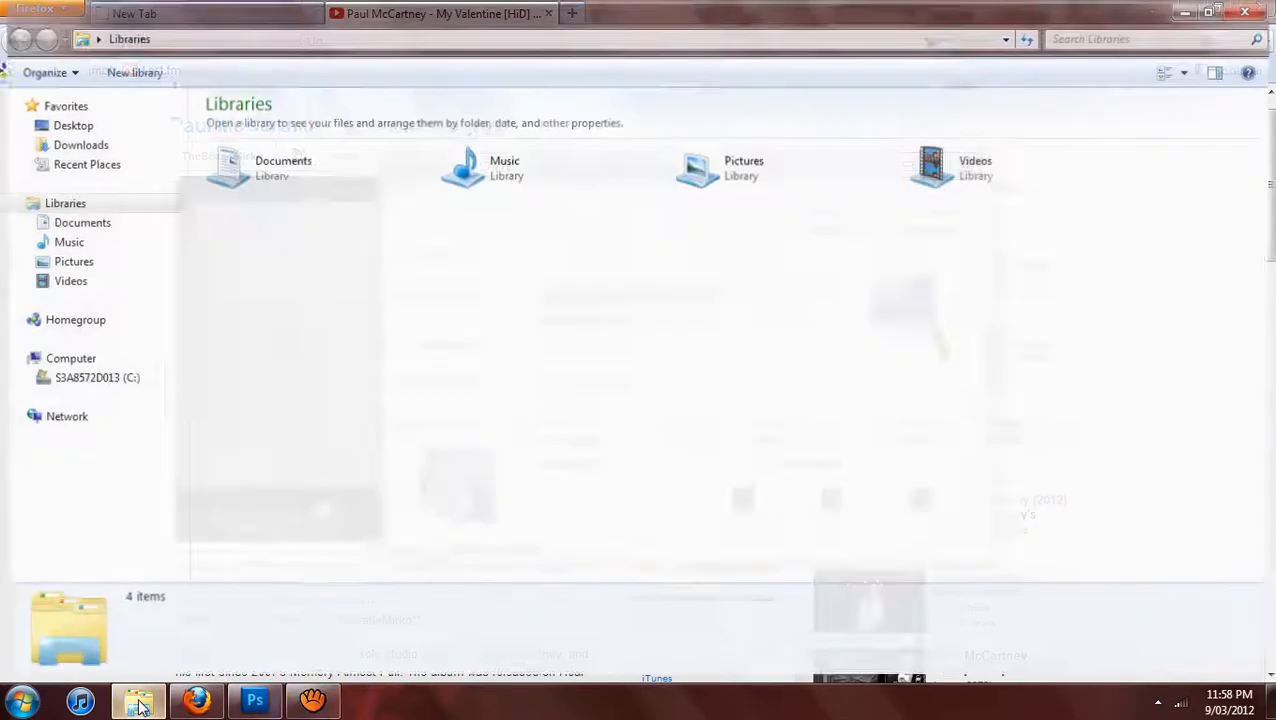
{"action": "left_click", "coordinate": [62, 281]}
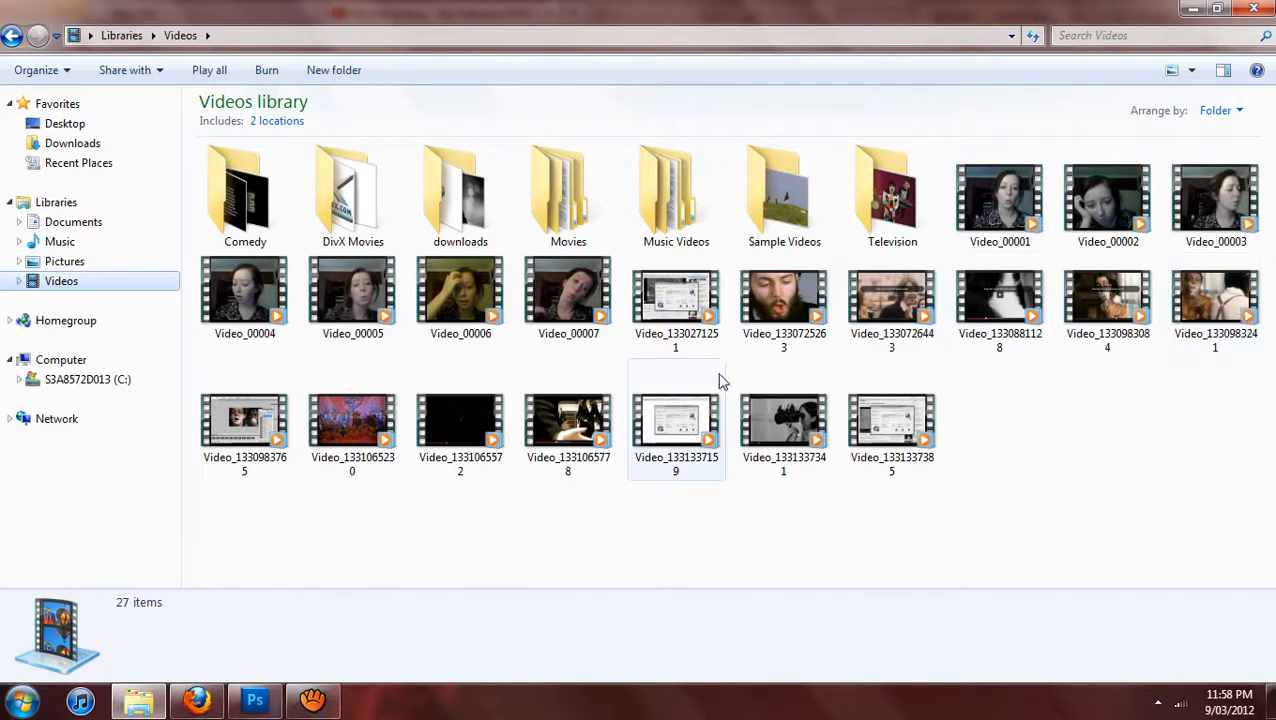
{"action": "left_click", "coordinate": [800, 428]}
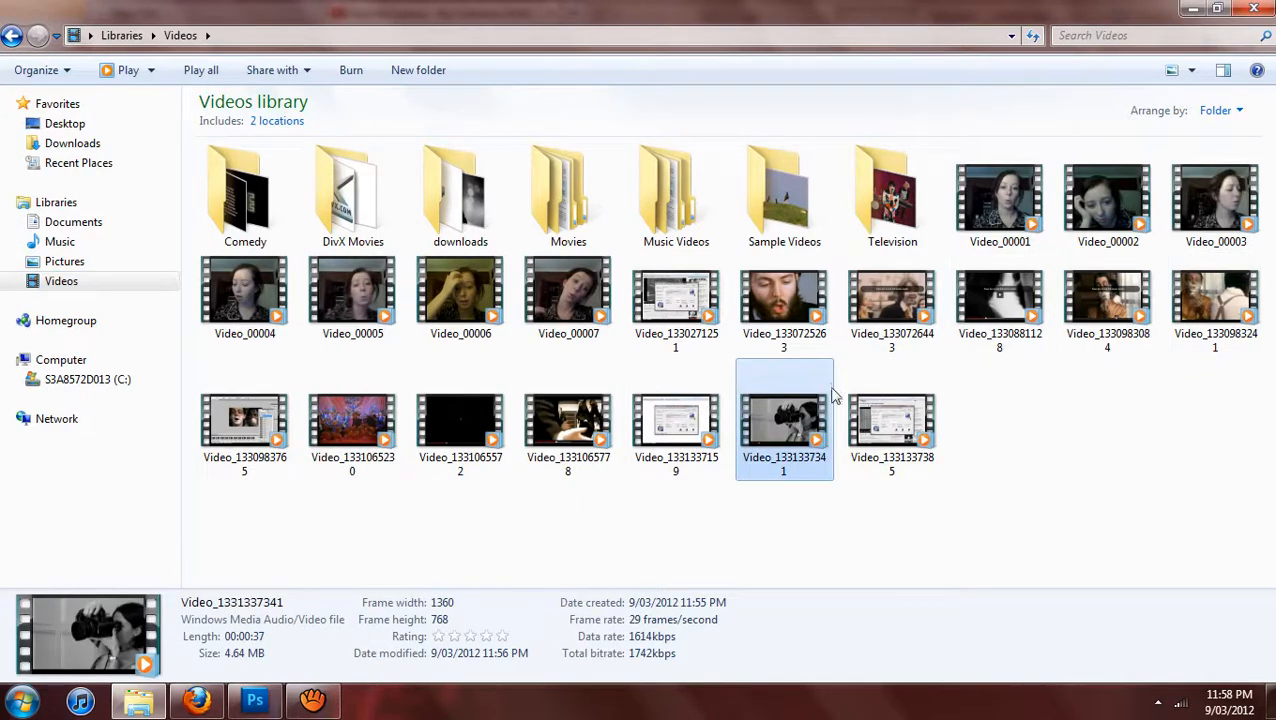
{"action": "left_click", "coordinate": [1012, 198], "text": "shift"}
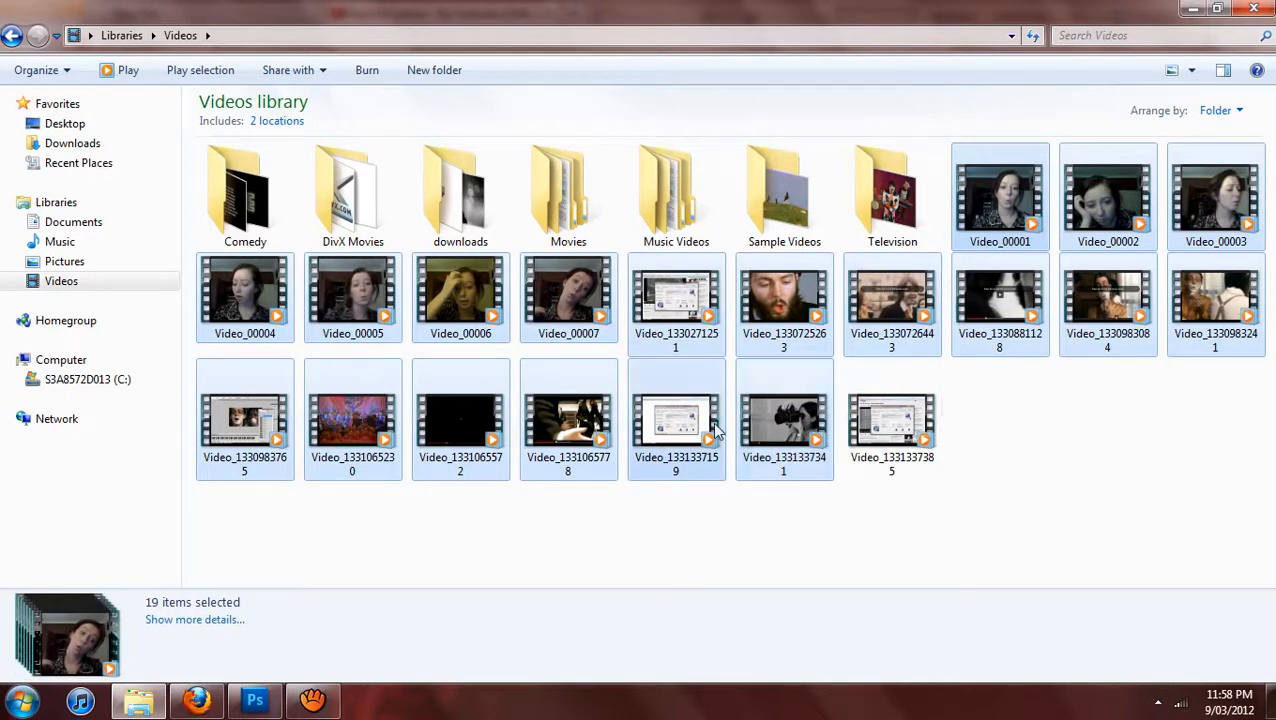
{"action": "left_click", "coordinate": [676, 420]}
{"action": "left_click", "coordinate": [990, 250], "text": "shift"}
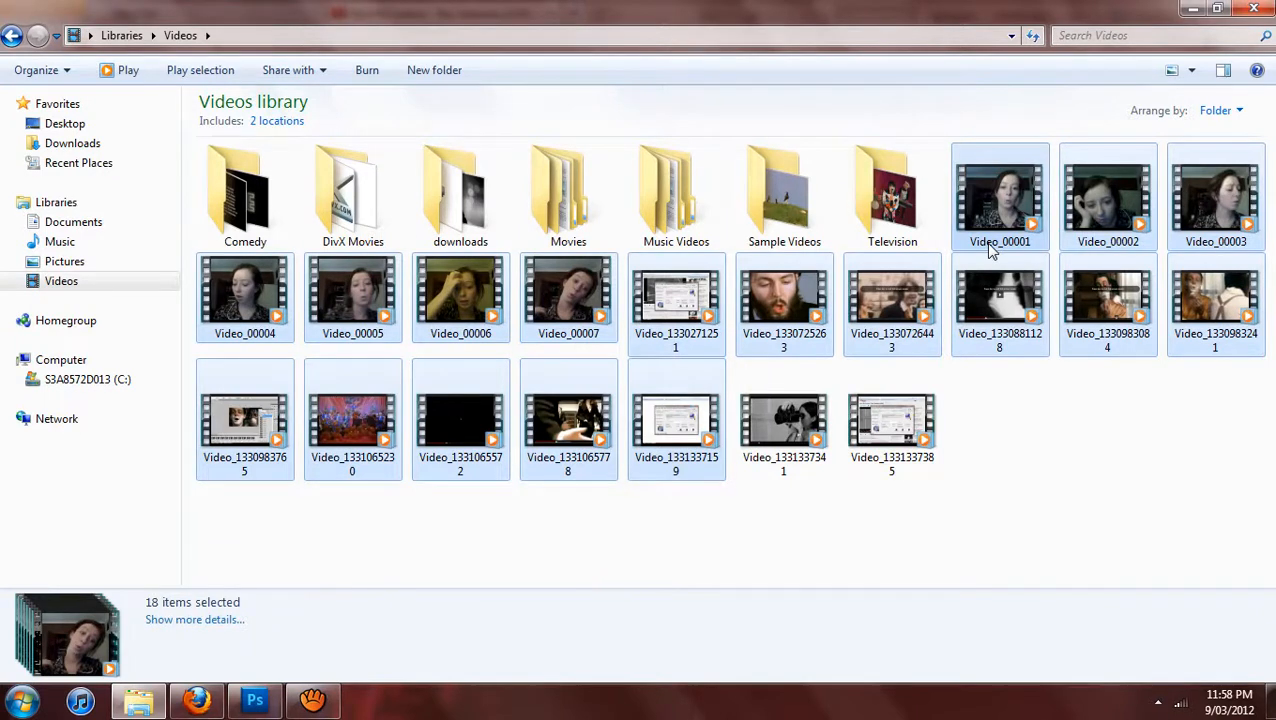
{"action": "left_click", "coordinate": [690, 315]}
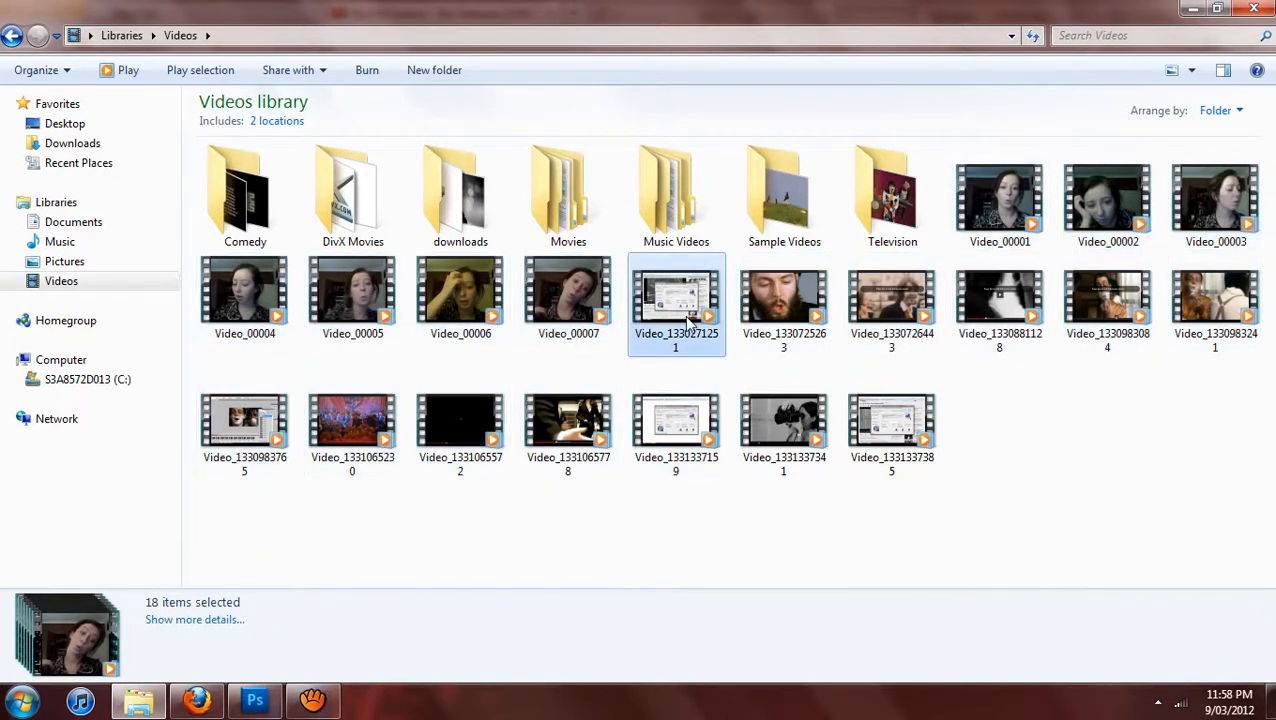
{"action": "left_click", "coordinate": [699, 424], "text": "shift"}
{"action": "key", "text": "Delete"}
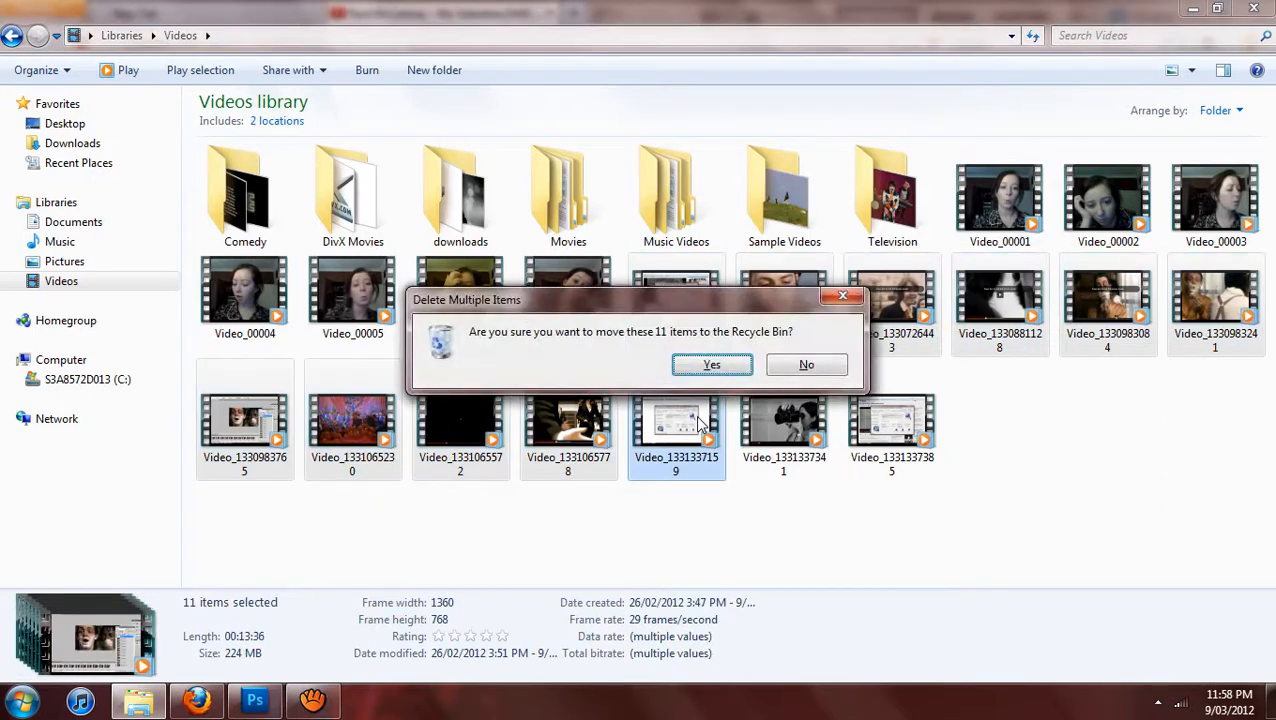
{"action": "left_click", "coordinate": [712, 364]}
Create a new folder named "retard" in the Videos library.
{"action": "left_click", "coordinate": [615, 320]}
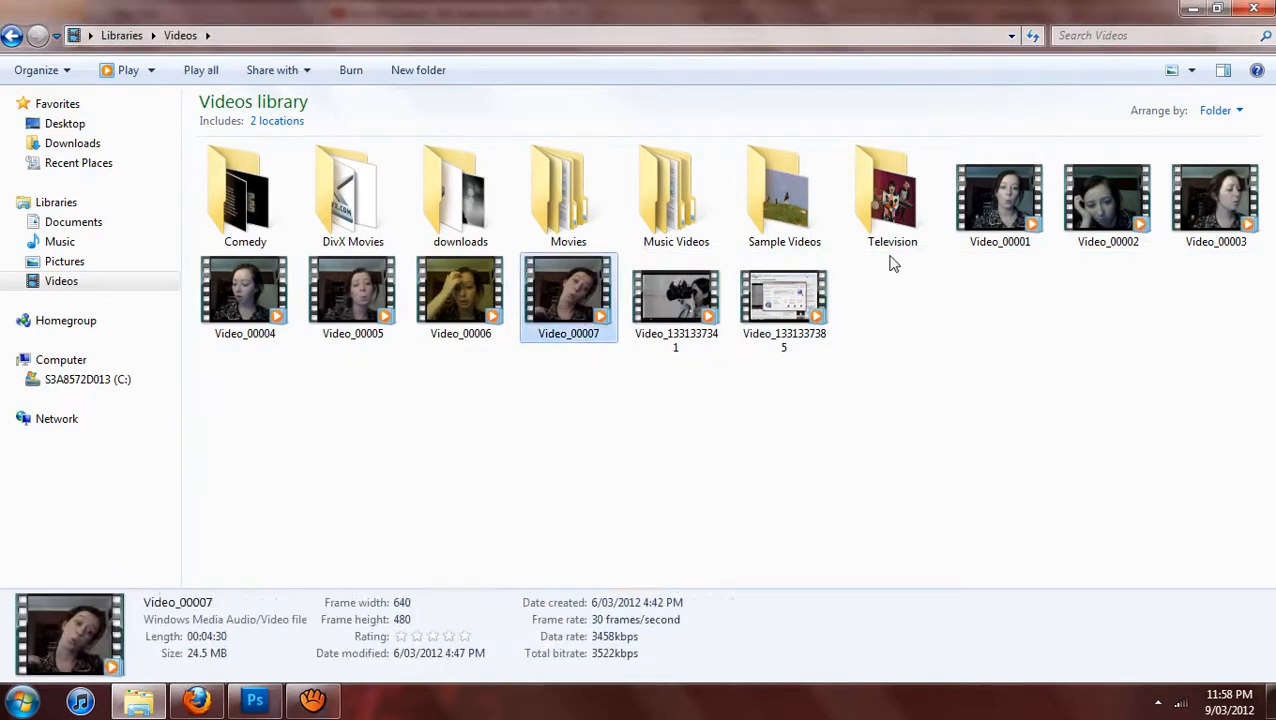
{"action": "left_click", "coordinate": [997, 218], "text": "shift"}
{"action": "left_click_drag", "start_coordinate": [997, 218], "coordinate": [985, 248]}
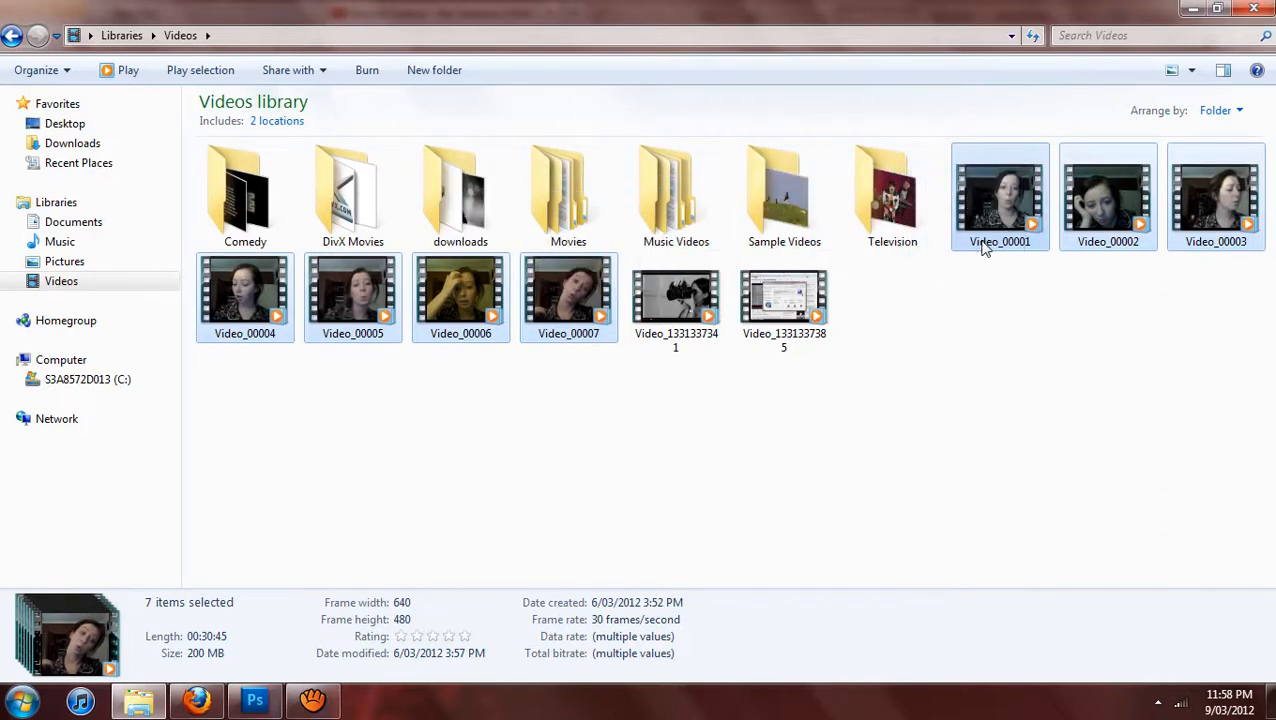
{"action": "right_click", "coordinate": [953, 311]}
{"action": "mouse_move", "coordinate": [993, 540]}
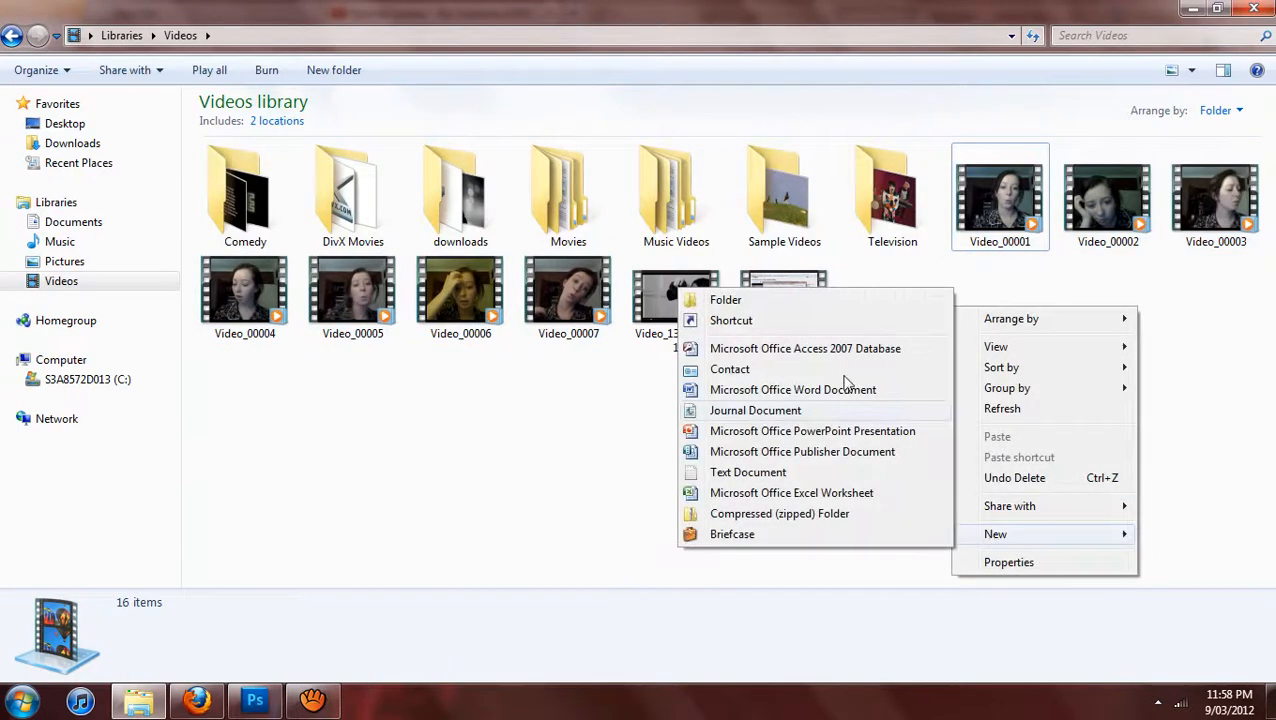
{"action": "left_click", "coordinate": [788, 298]}
{"action": "type", "text": "retard"}
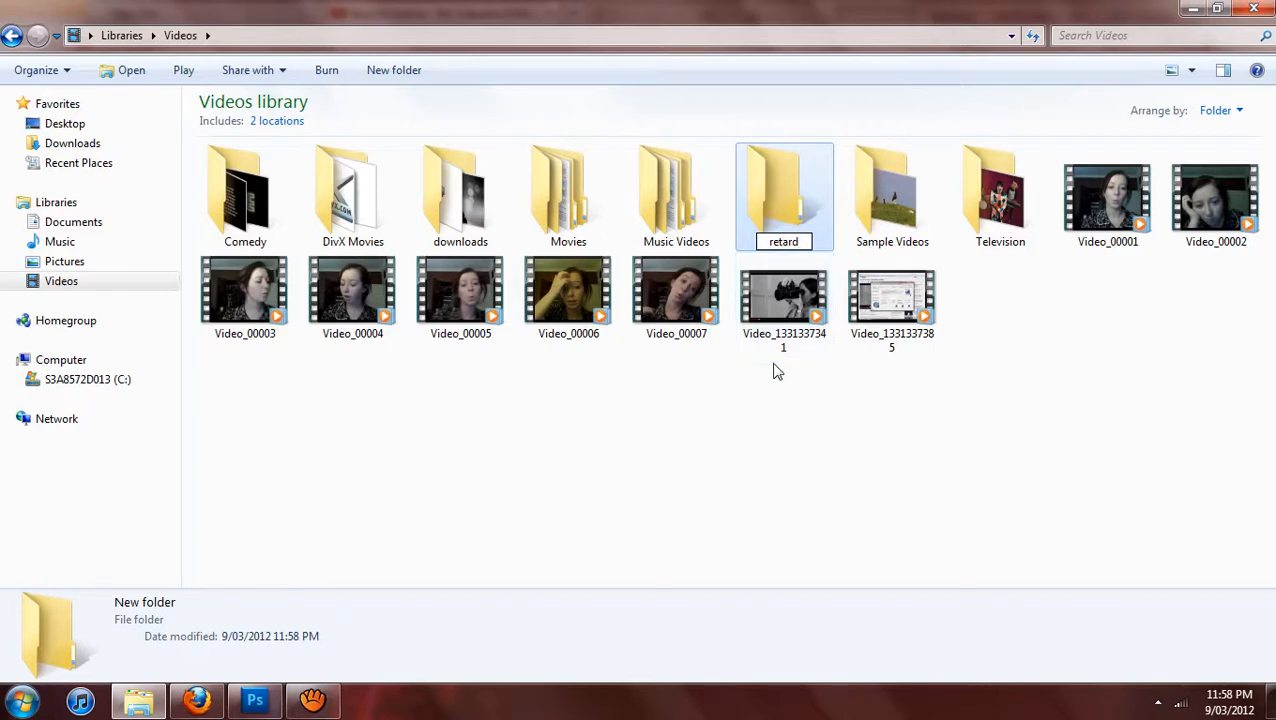
{"action": "left_click", "coordinate": [763, 433]}
Move the clips Video_00001 through Video_00007 into the "retard" folder.
{"action": "left_click", "coordinate": [1120, 200]}
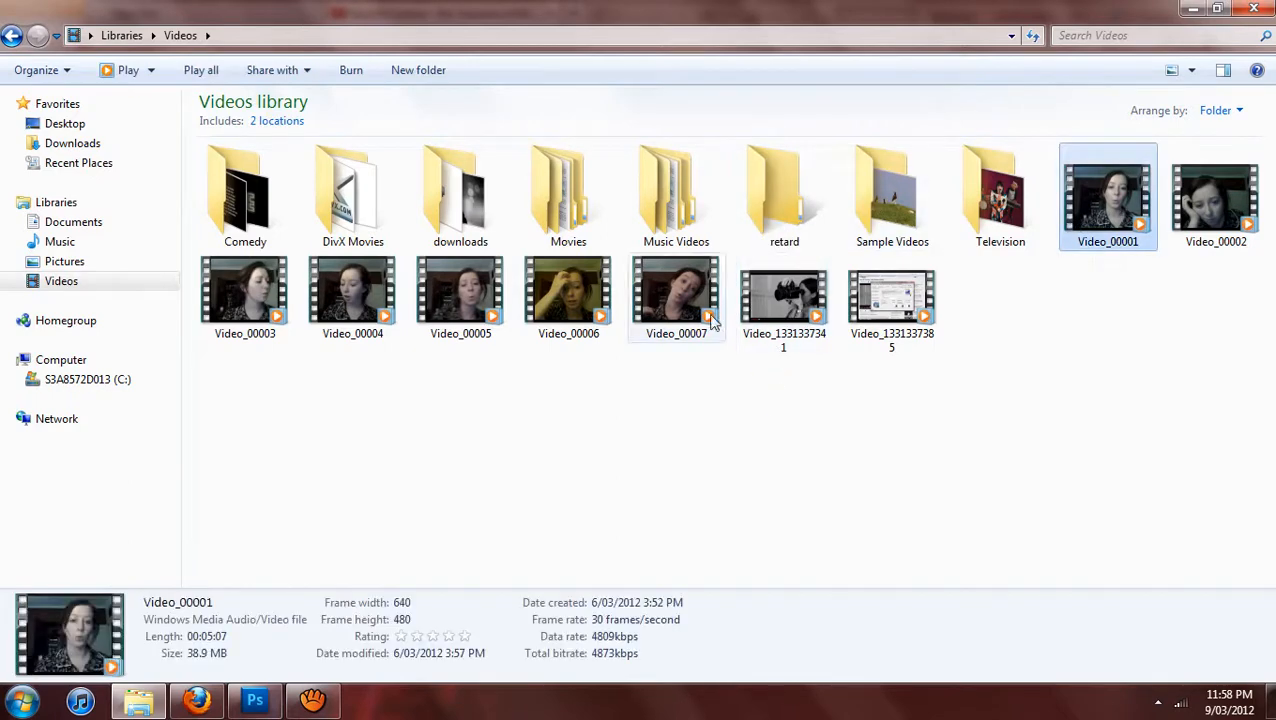
{"action": "left_click", "coordinate": [648, 326], "text": "shift"}
{"action": "left_click_drag", "start_coordinate": [723, 289], "coordinate": [781, 185]}
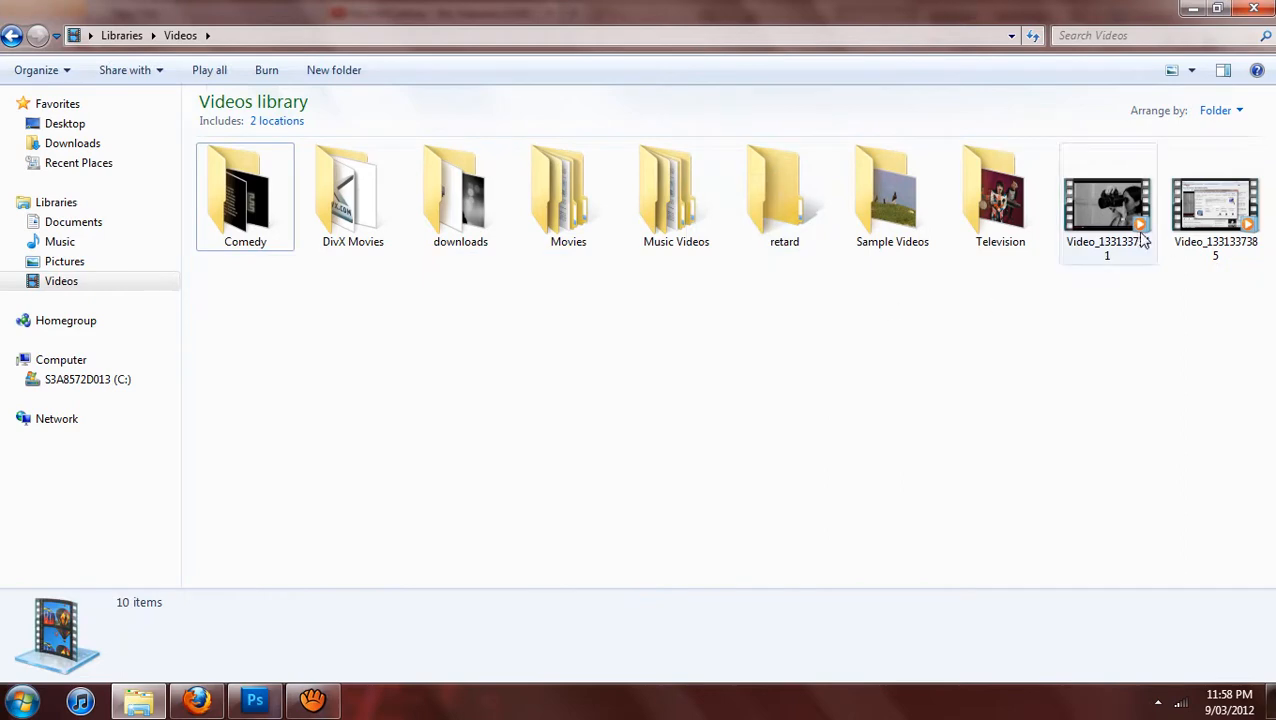
{"action": "left_click", "coordinate": [1115, 236]}
{"action": "right_click", "coordinate": [1120, 232]}
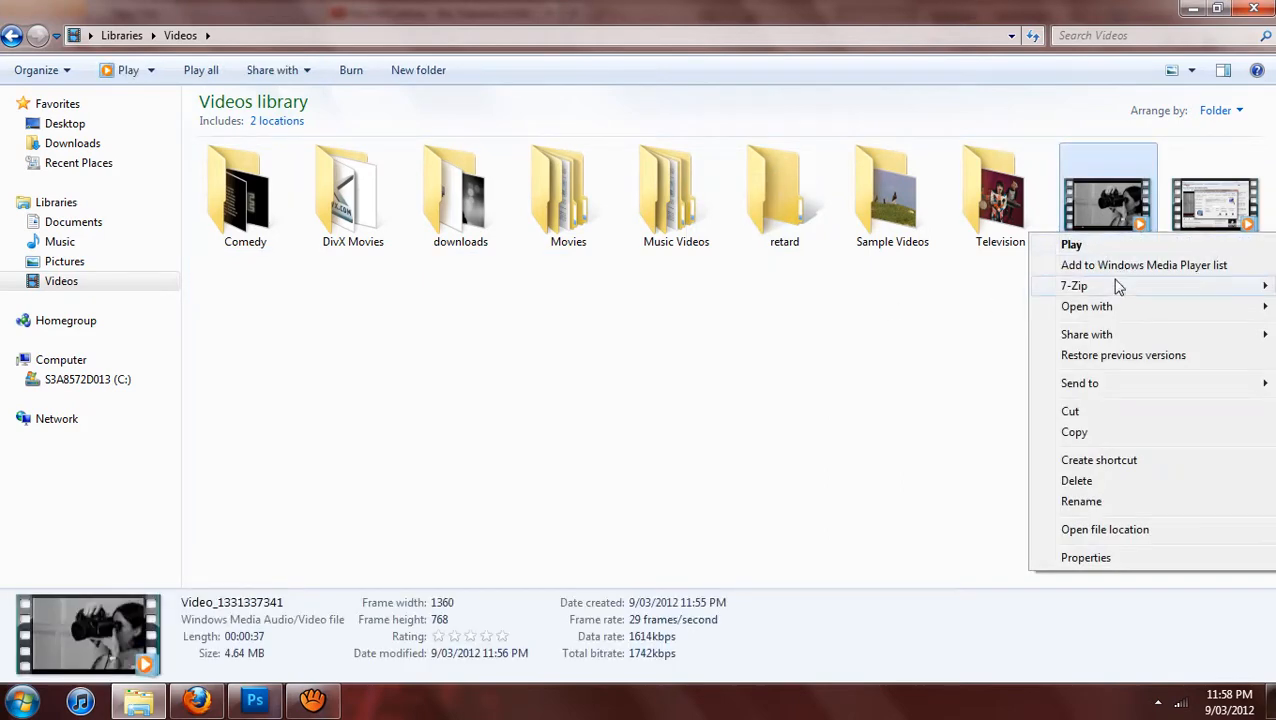
{"action": "mouse_move", "coordinate": [1106, 308]}
{"action": "left_click", "coordinate": [971, 285]}
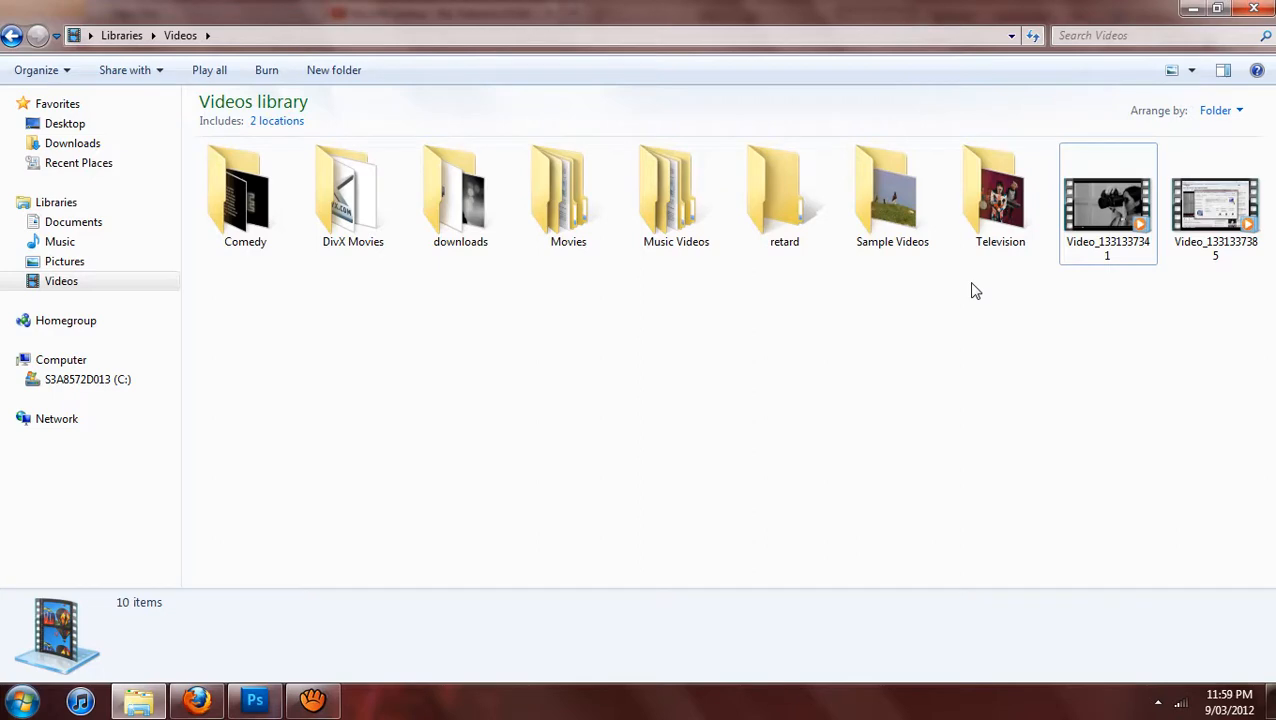
{"action": "right_click", "coordinate": [1091, 184]}
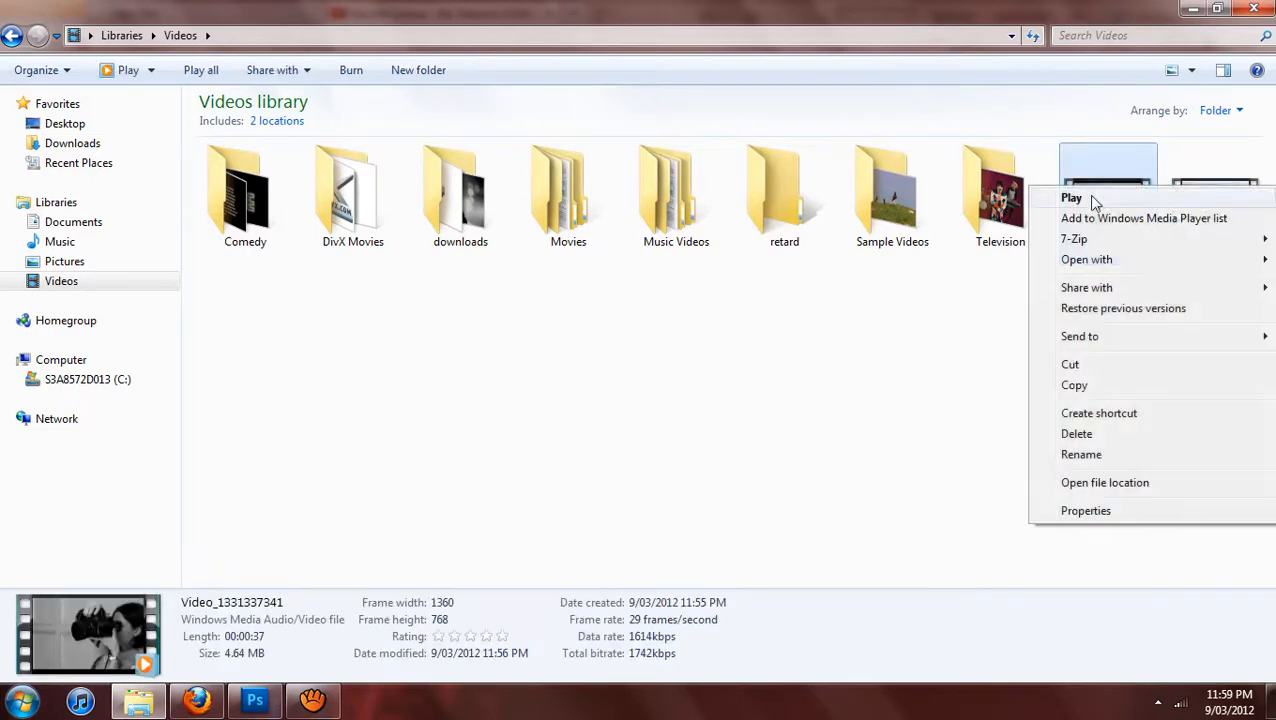
{"action": "mouse_move", "coordinate": [1068, 263]}
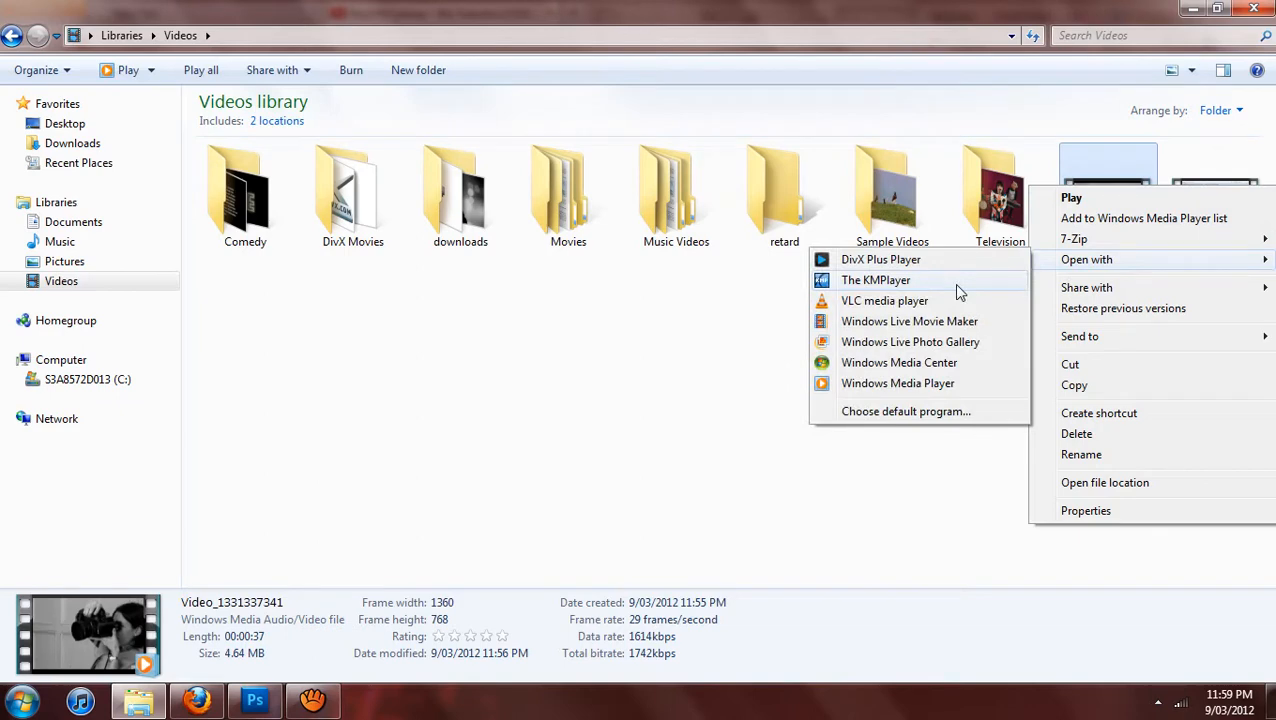
{"action": "left_click", "coordinate": [958, 290]}
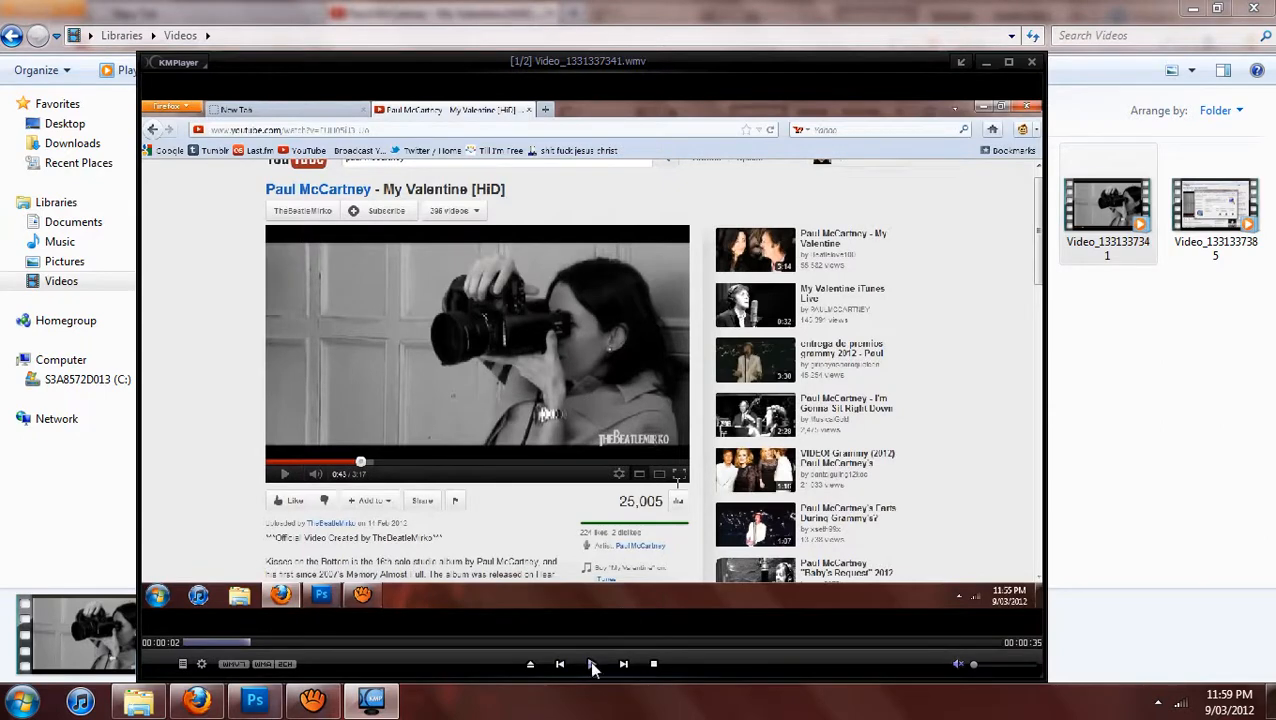
Play the clip, pause it shortly after the piano shot, and move playback back to about 15 seconds.
{"action": "left_click", "coordinate": [592, 665]}
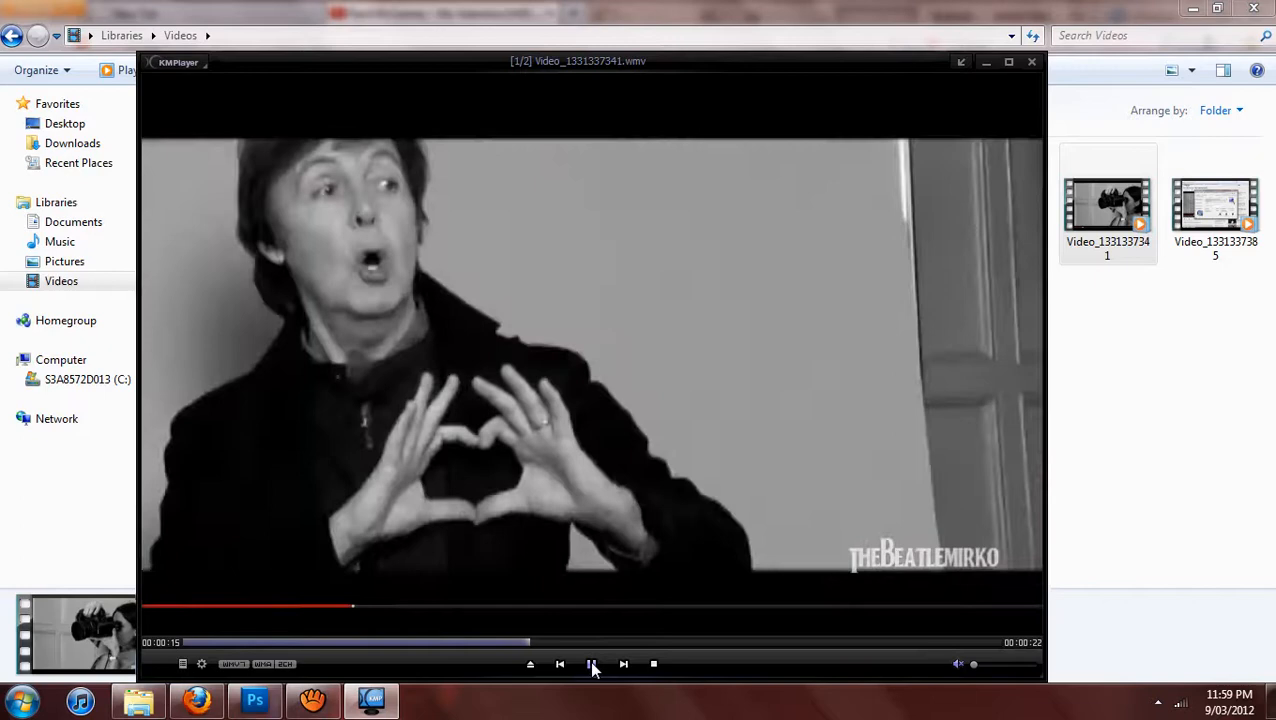
{"action": "left_click", "coordinate": [592, 668]}
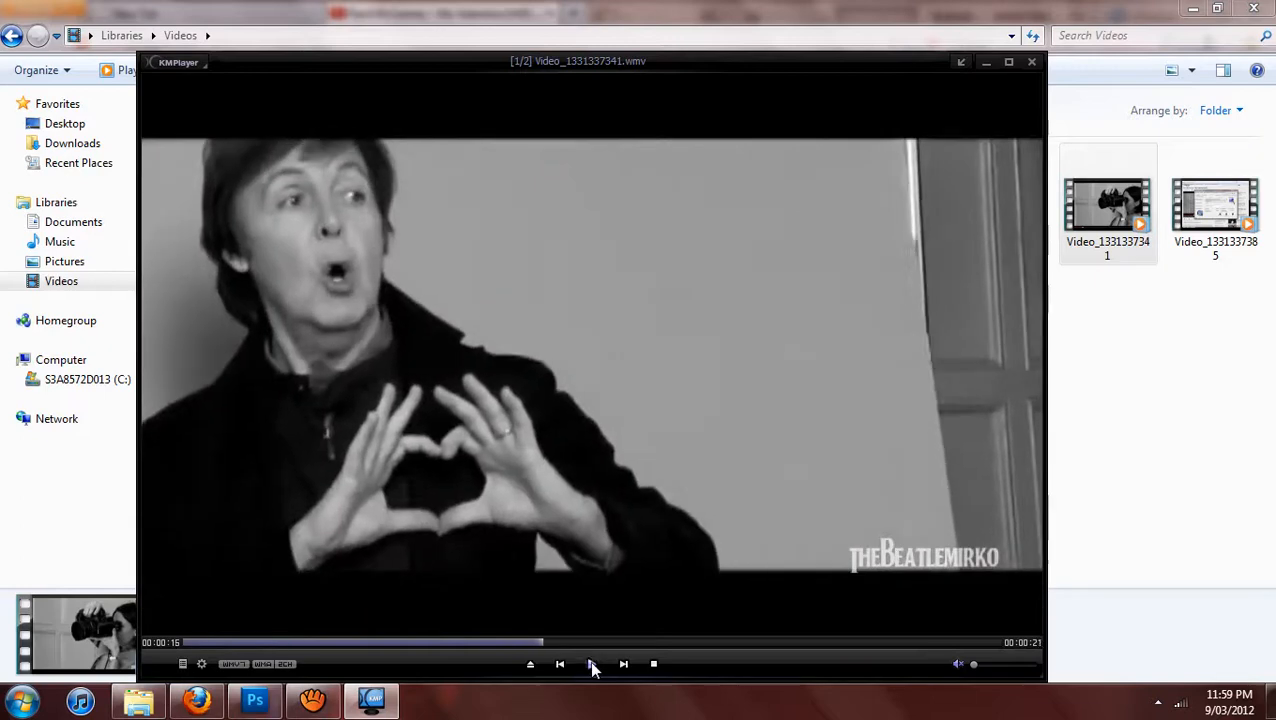
{"action": "left_click", "coordinate": [538, 644]}
{"action": "left_click", "coordinate": [522, 643]}
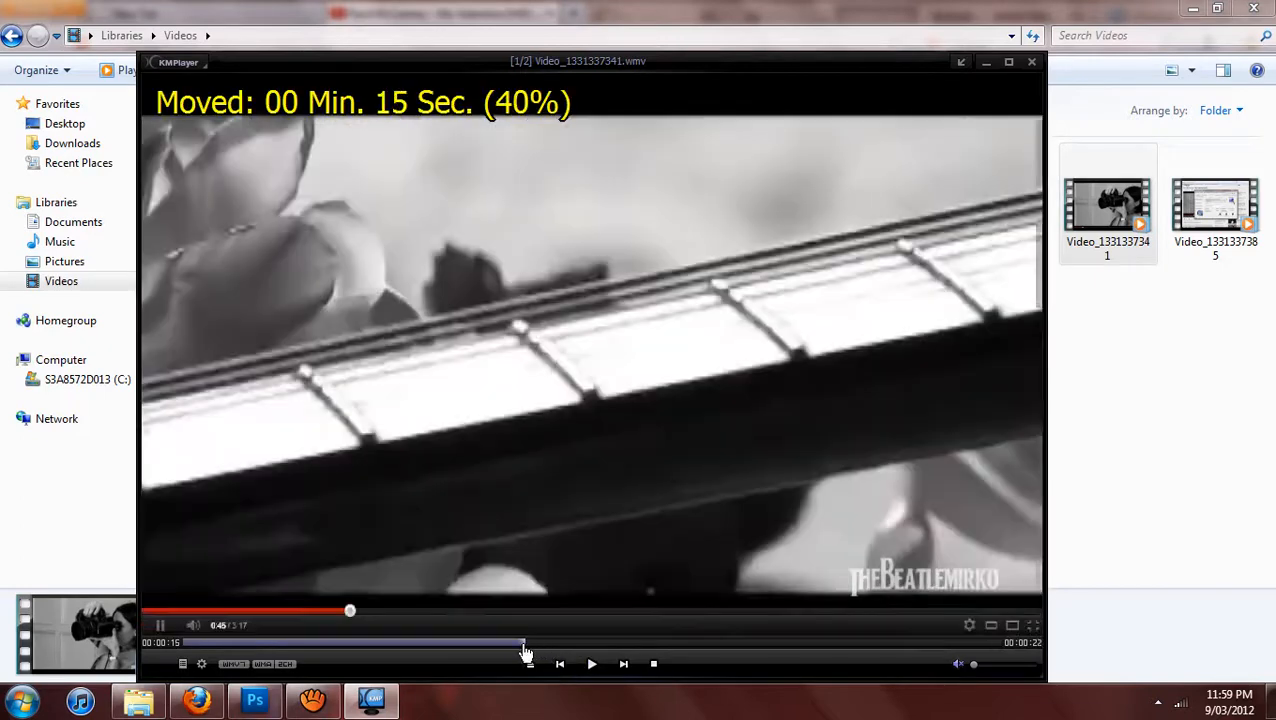
{"action": "left_click", "coordinate": [194, 704]}
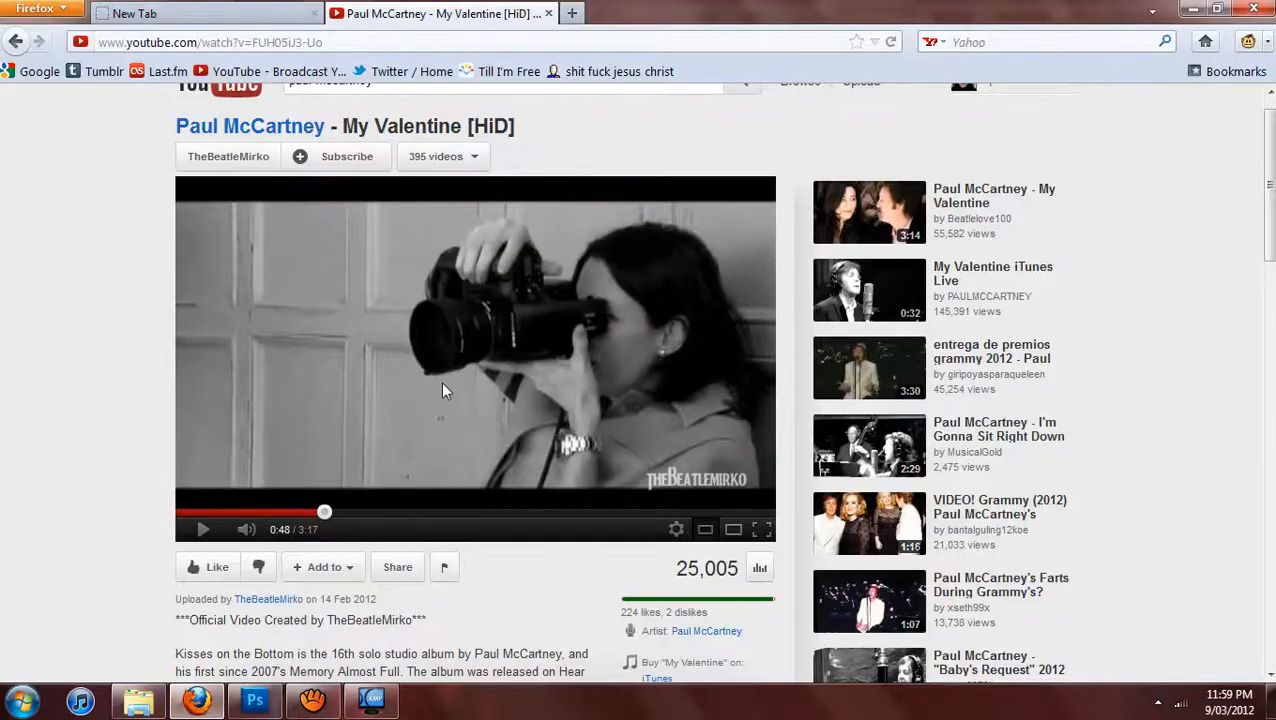
{"action": "left_click", "coordinate": [156, 701]}
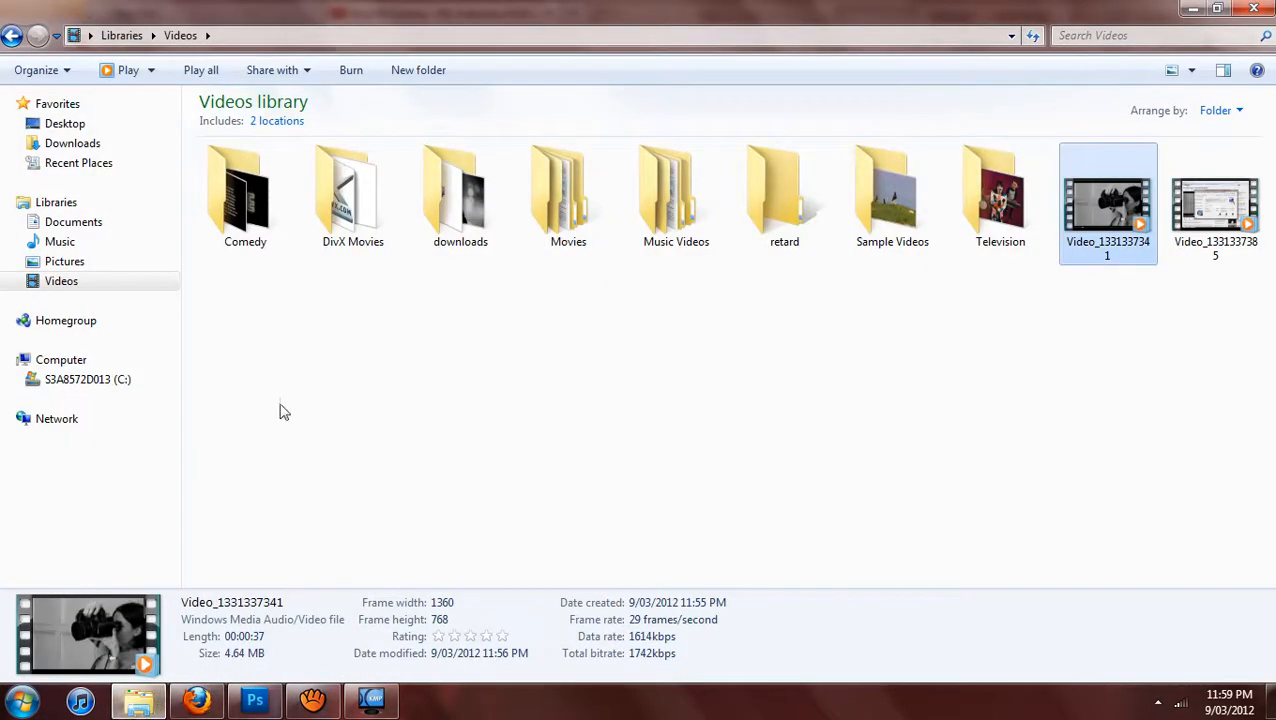
{"action": "left_click", "coordinate": [393, 701]}
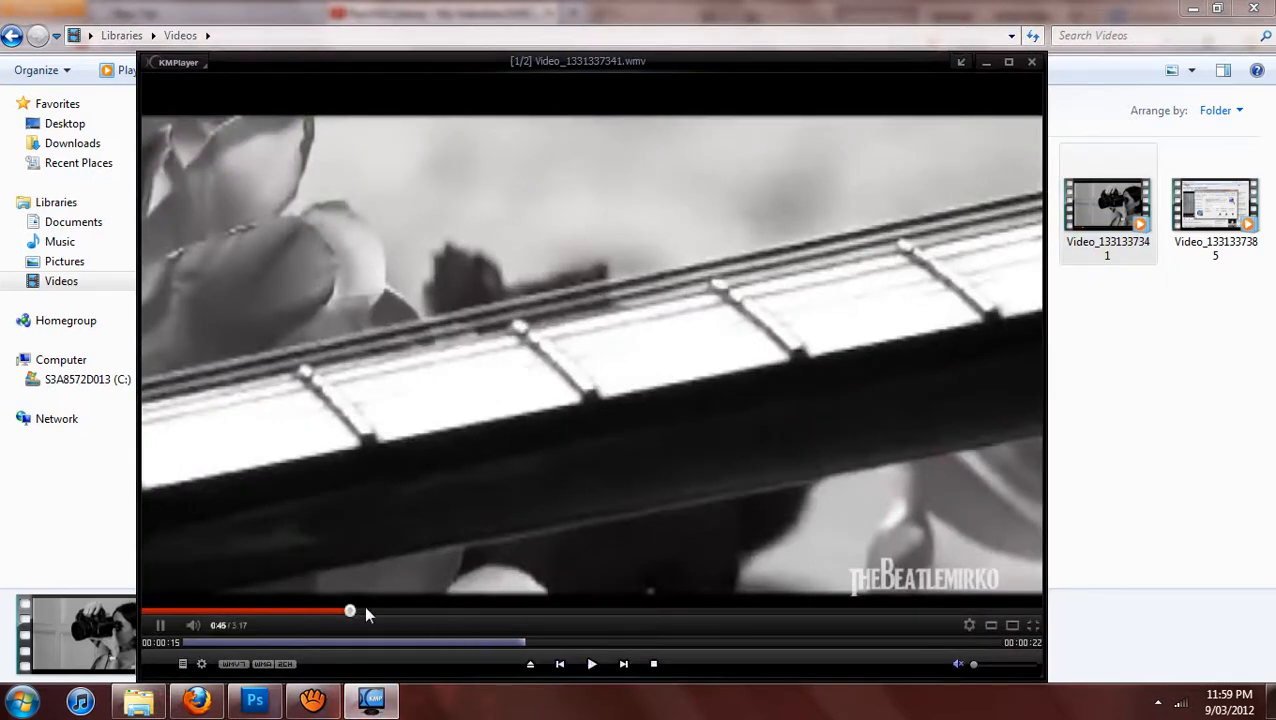
Fine-tune the paused clip's position to about 15 seconds, just before the scene to capture starts.
{"action": "left_click", "coordinate": [530, 643]}
{"action": "left_click", "coordinate": [542, 645]}
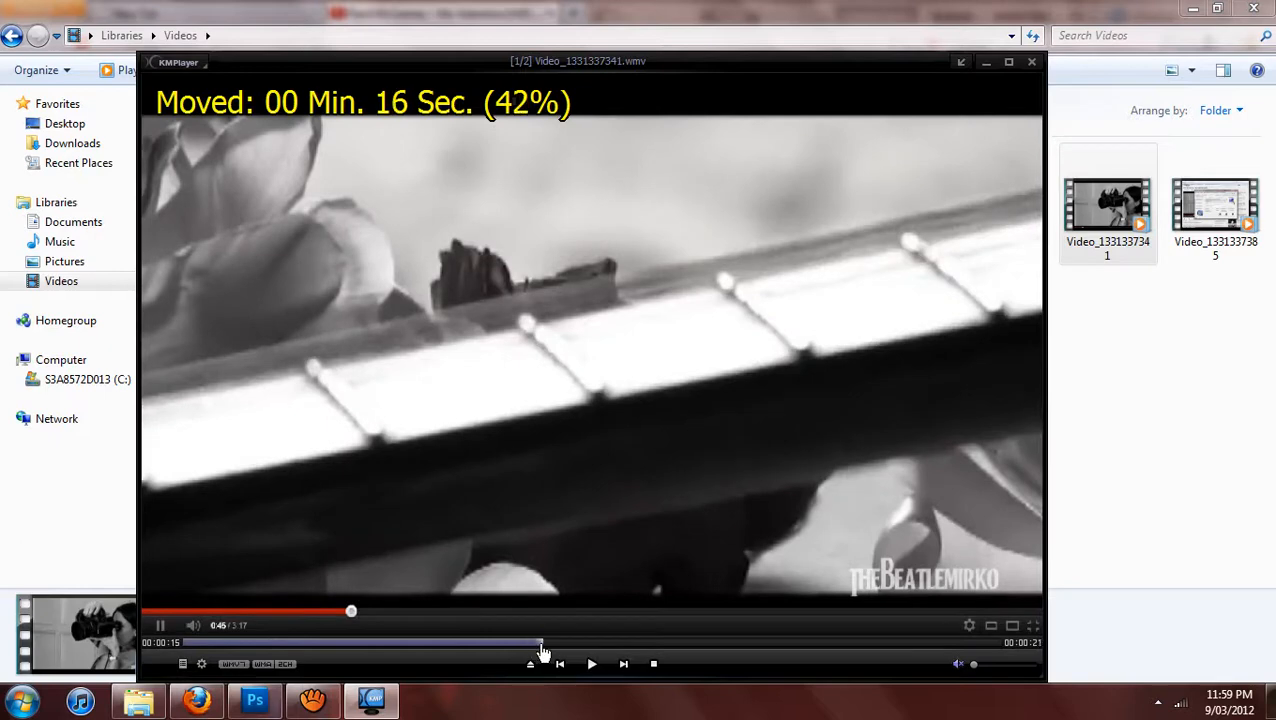
{"action": "left_click", "coordinate": [536, 645]}
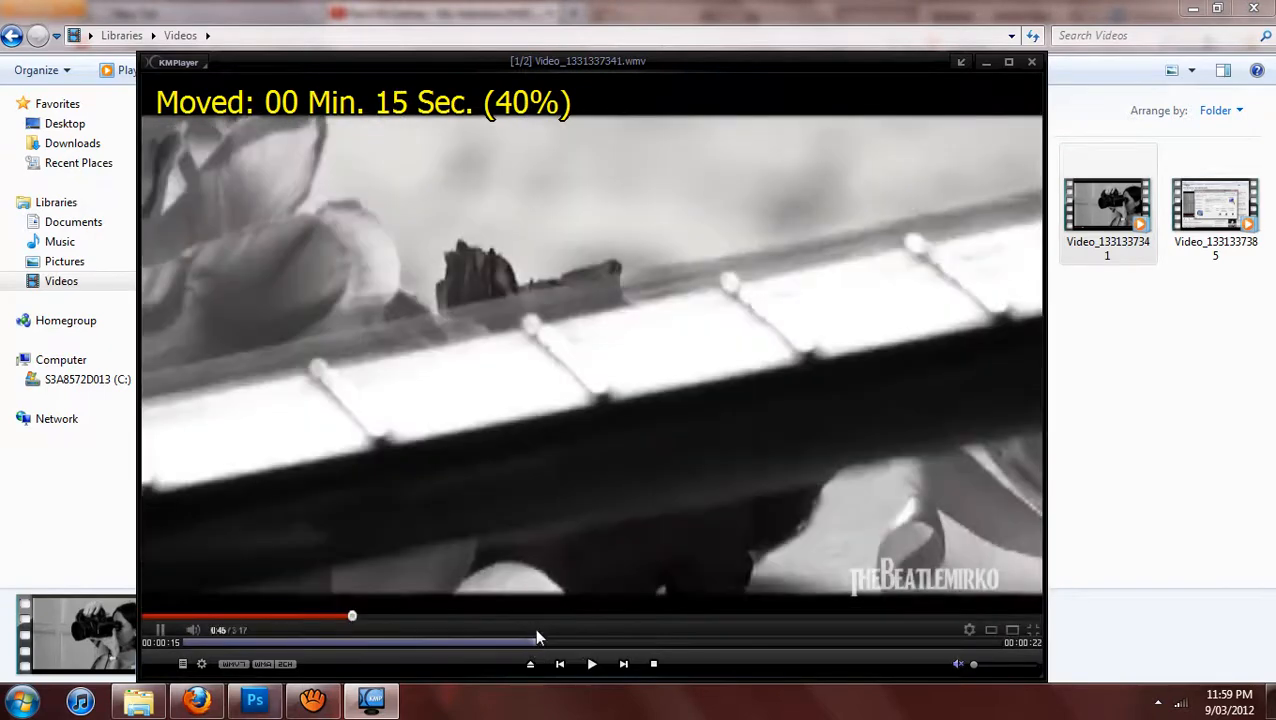
{"action": "left_click", "coordinate": [538, 645]}
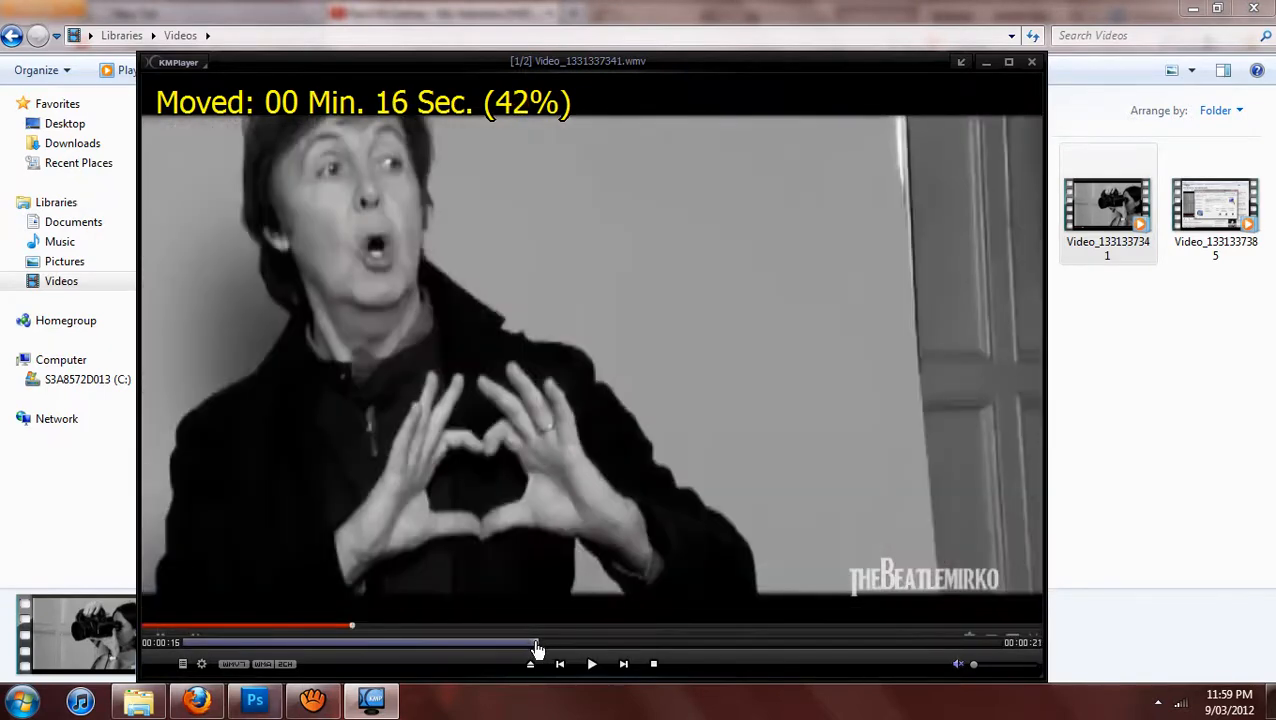
{"action": "left_click", "coordinate": [536, 645]}
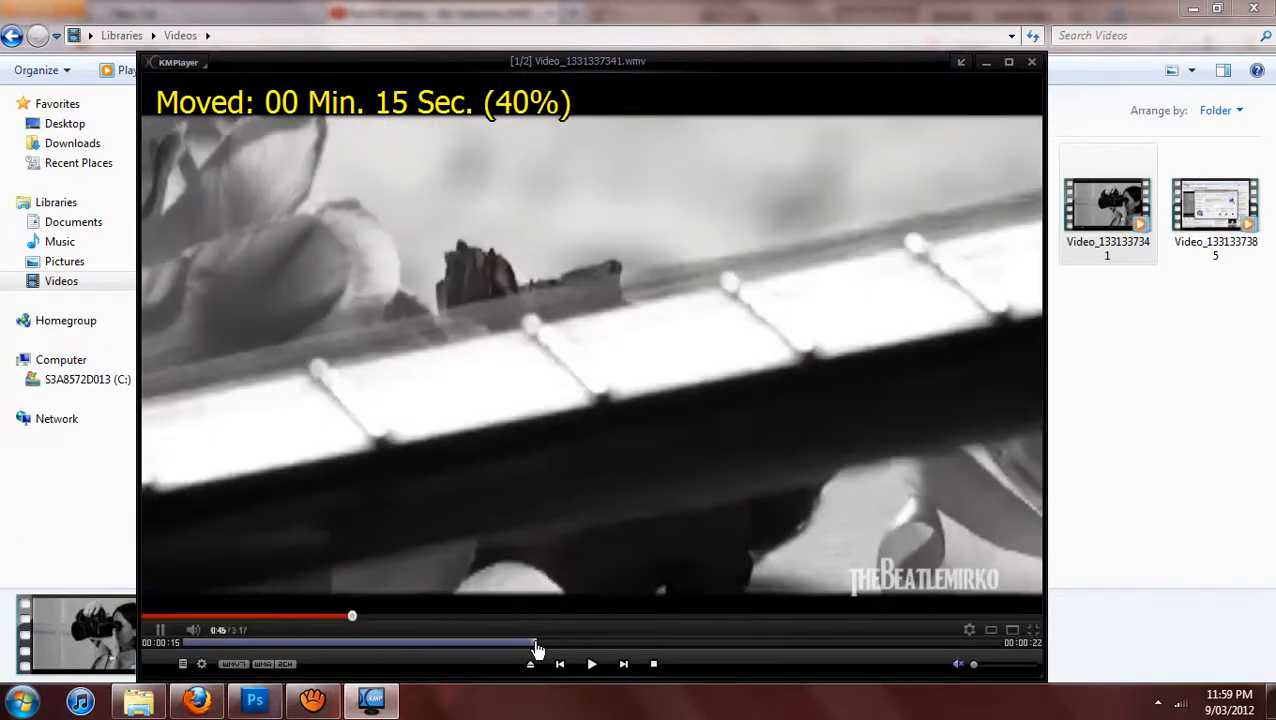
Switch to Windows Explorer and open the Capture folder inside The KMPlayer folder of the Documents library.
{"action": "left_click", "coordinate": [1087, 370]}
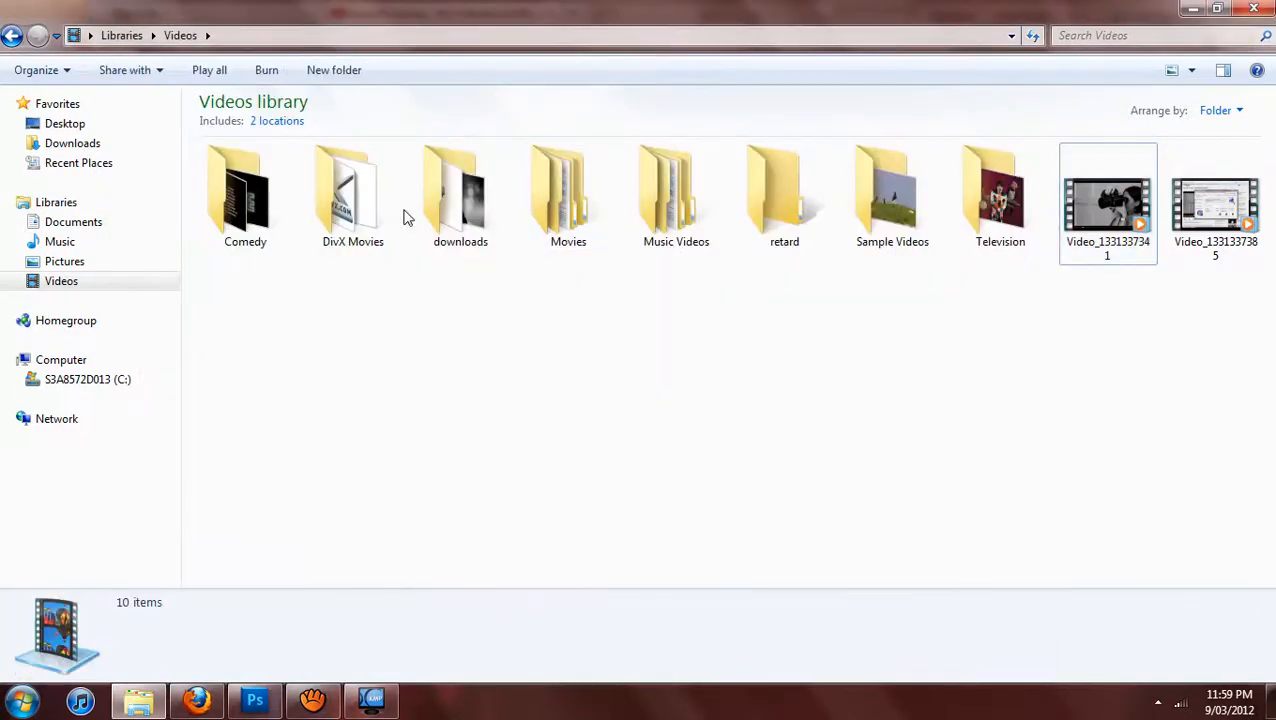
{"action": "left_click", "coordinate": [125, 242]}
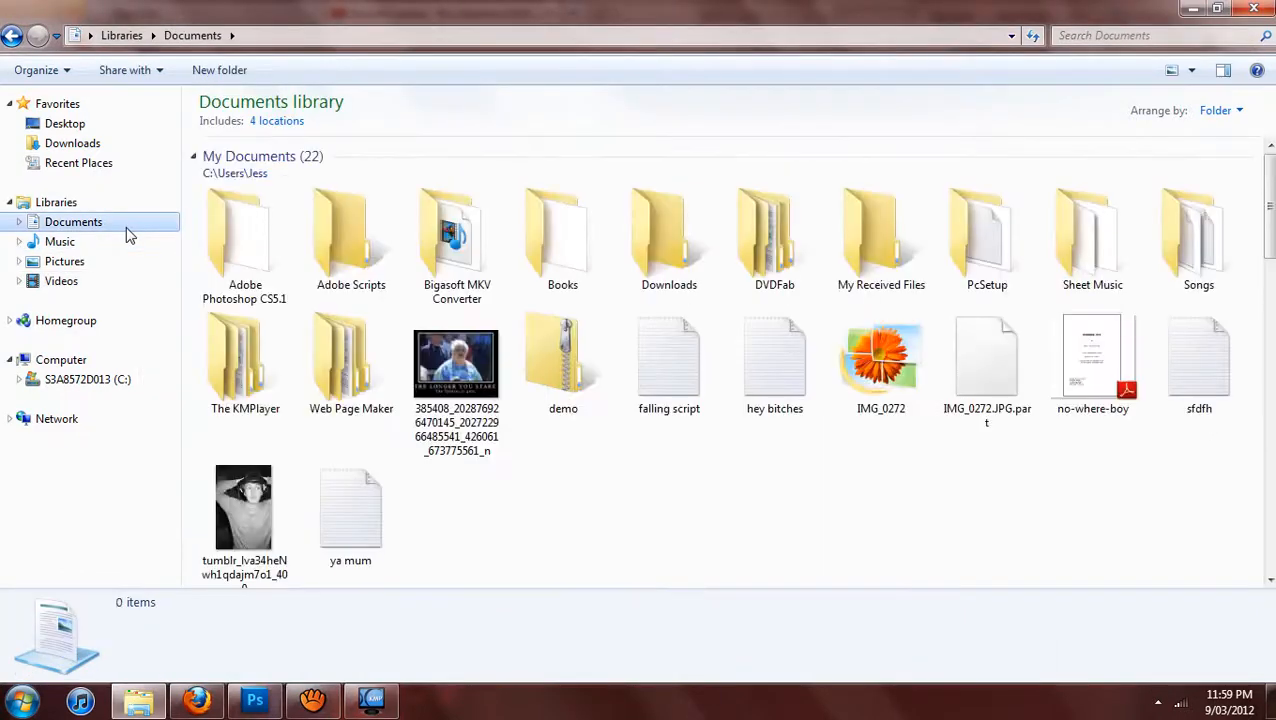
{"action": "double_click", "coordinate": [255, 367]}
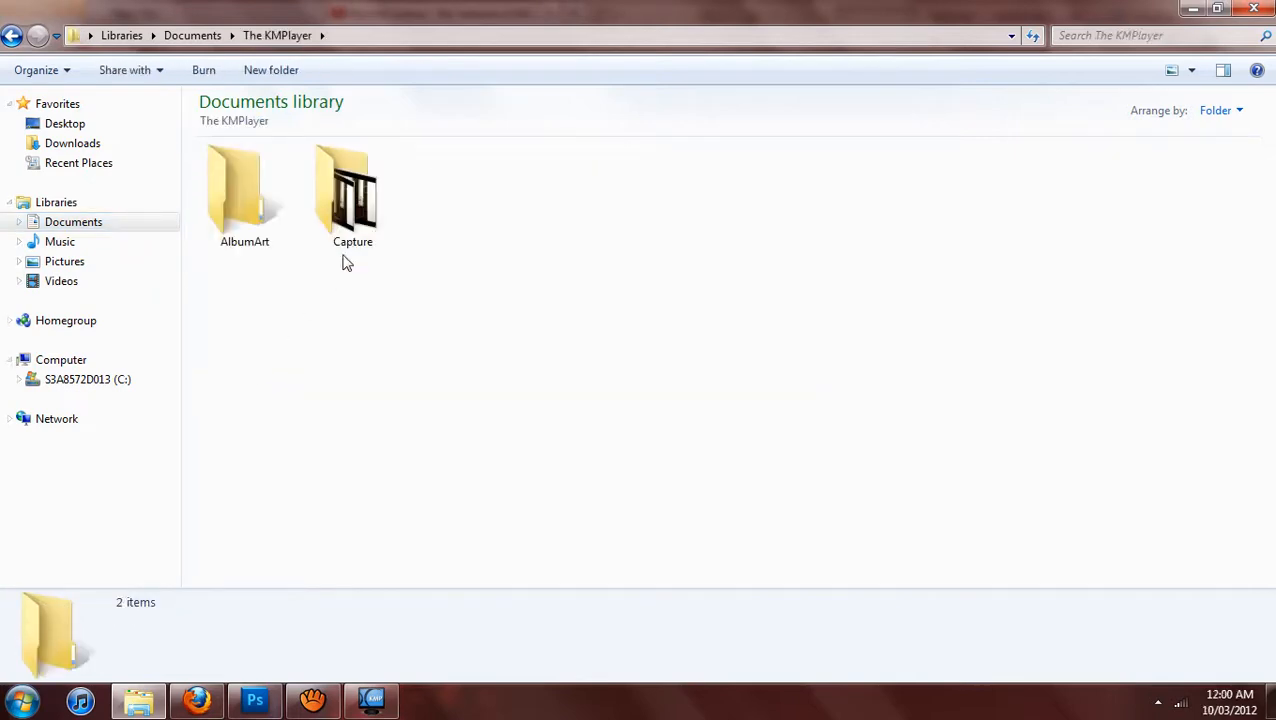
{"action": "double_click", "coordinate": [362, 222]}
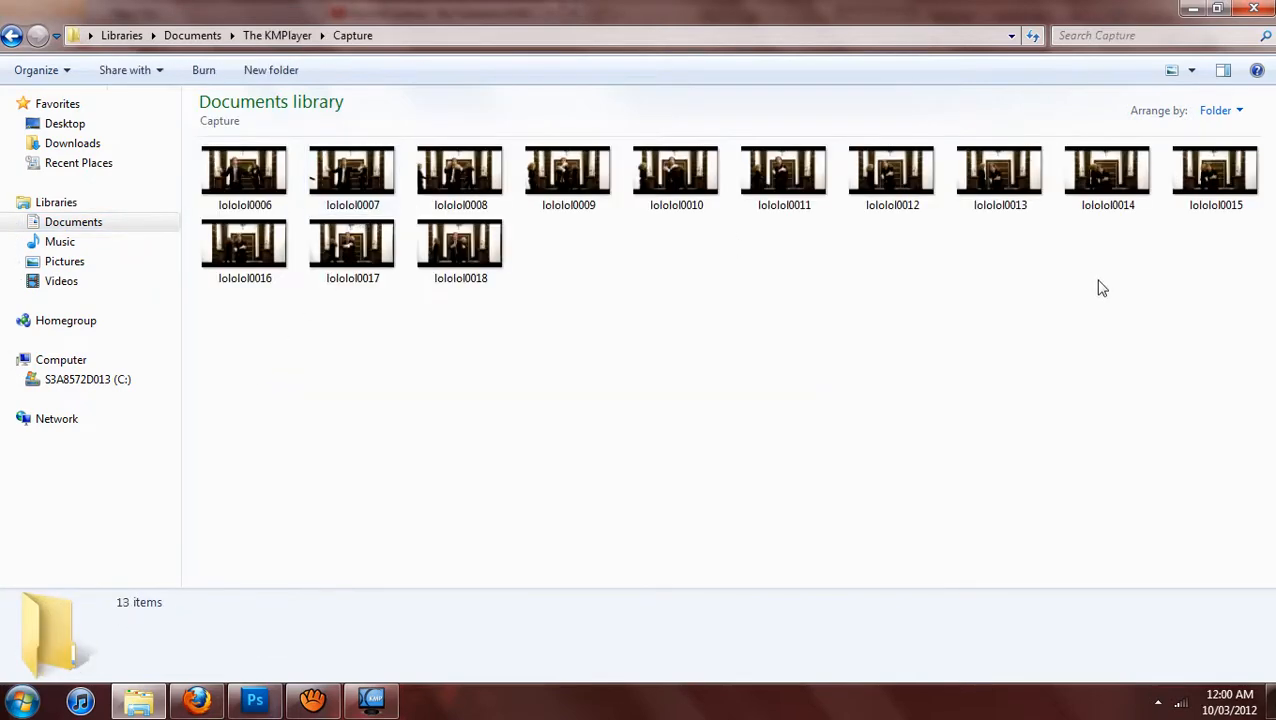
Delete all 13 old frame images, lololol0006 through lololol0018, from the Capture folder.
{"action": "left_click_drag", "start_coordinate": [1268, 303], "coordinate": [255, 172]}
{"action": "key", "text": "Delete"}
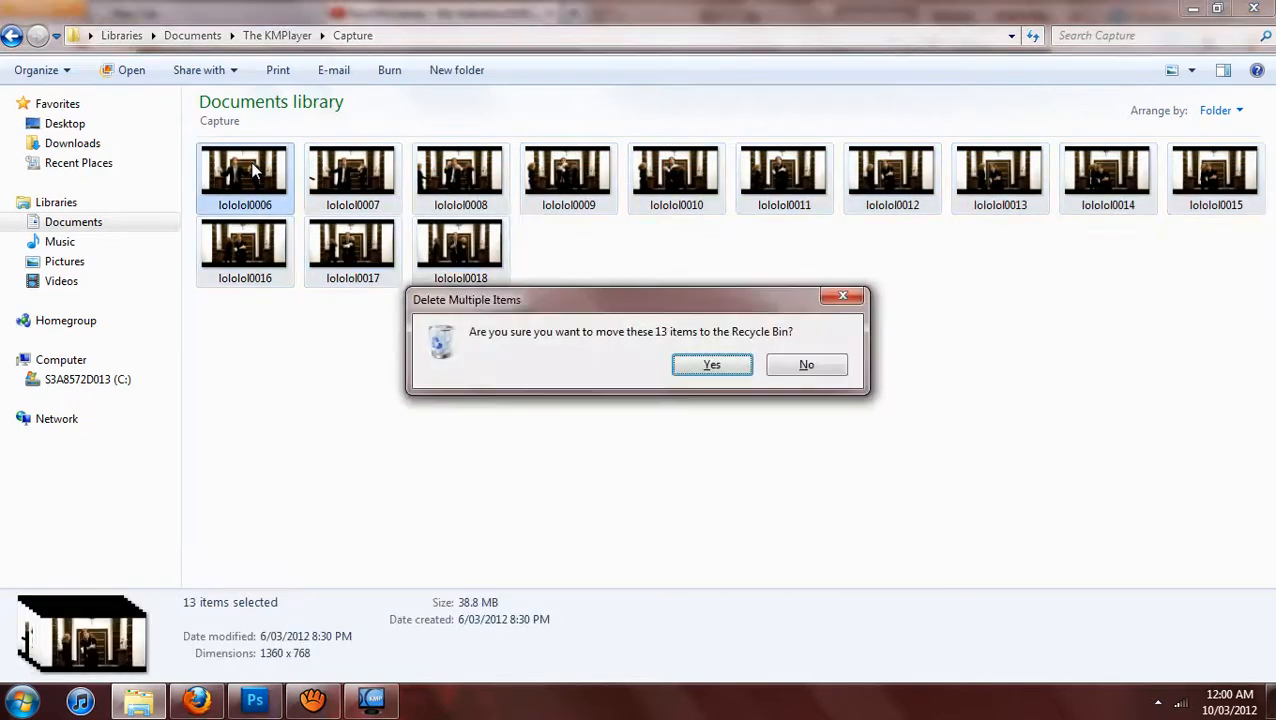
{"action": "key", "text": "Return"}
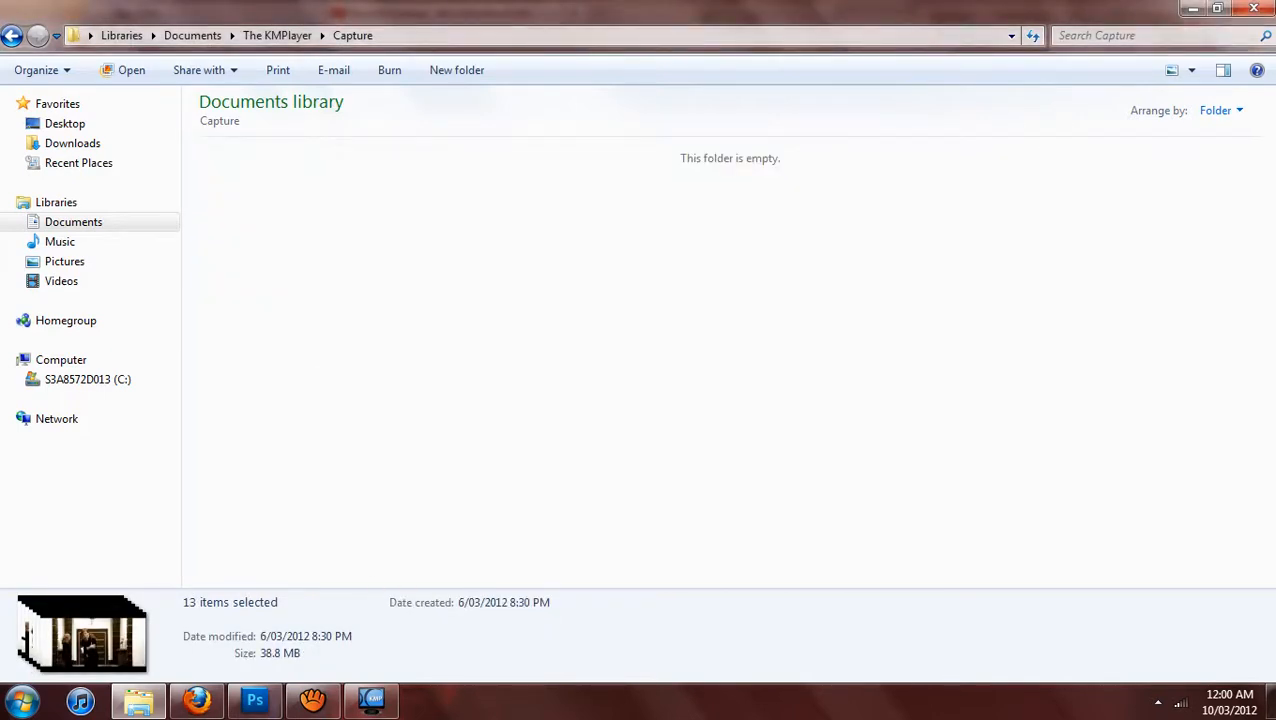
Switch to KMPlayer and configure Frame Extraction to use the original size and extract every 3 frames.
{"action": "left_click", "coordinate": [371, 700]}
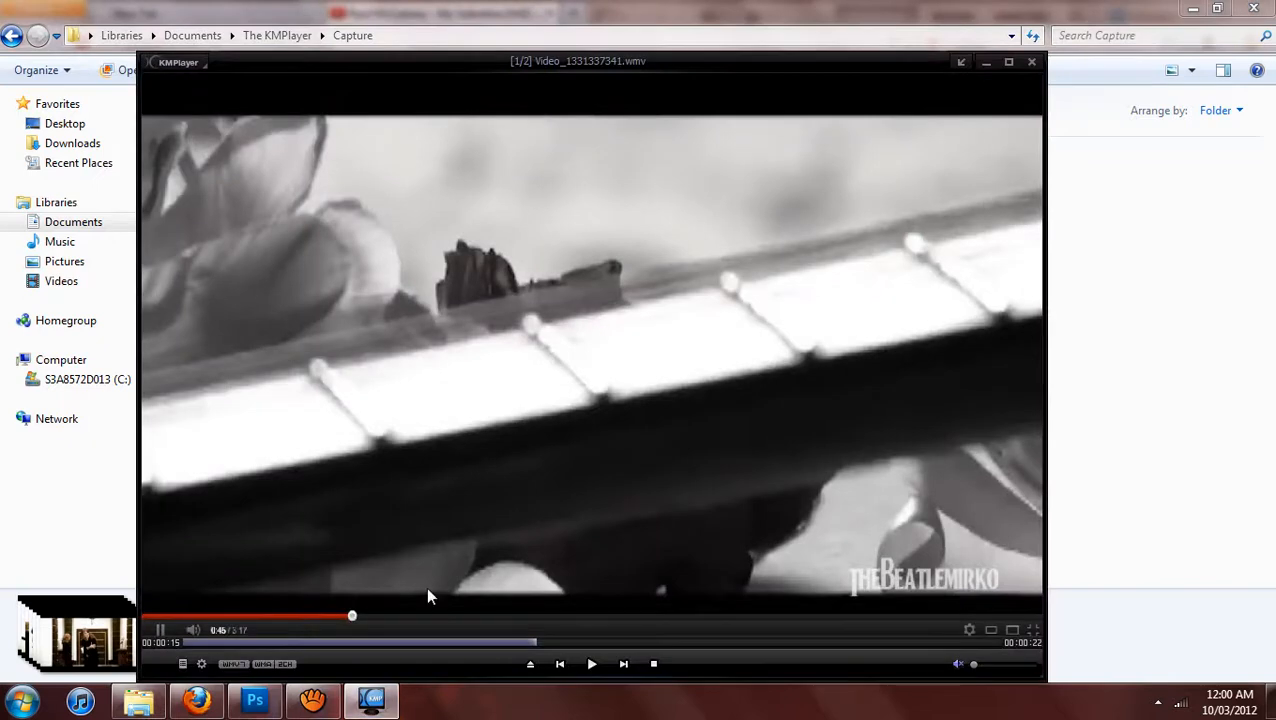
{"action": "key", "text": "ctrl+g"}
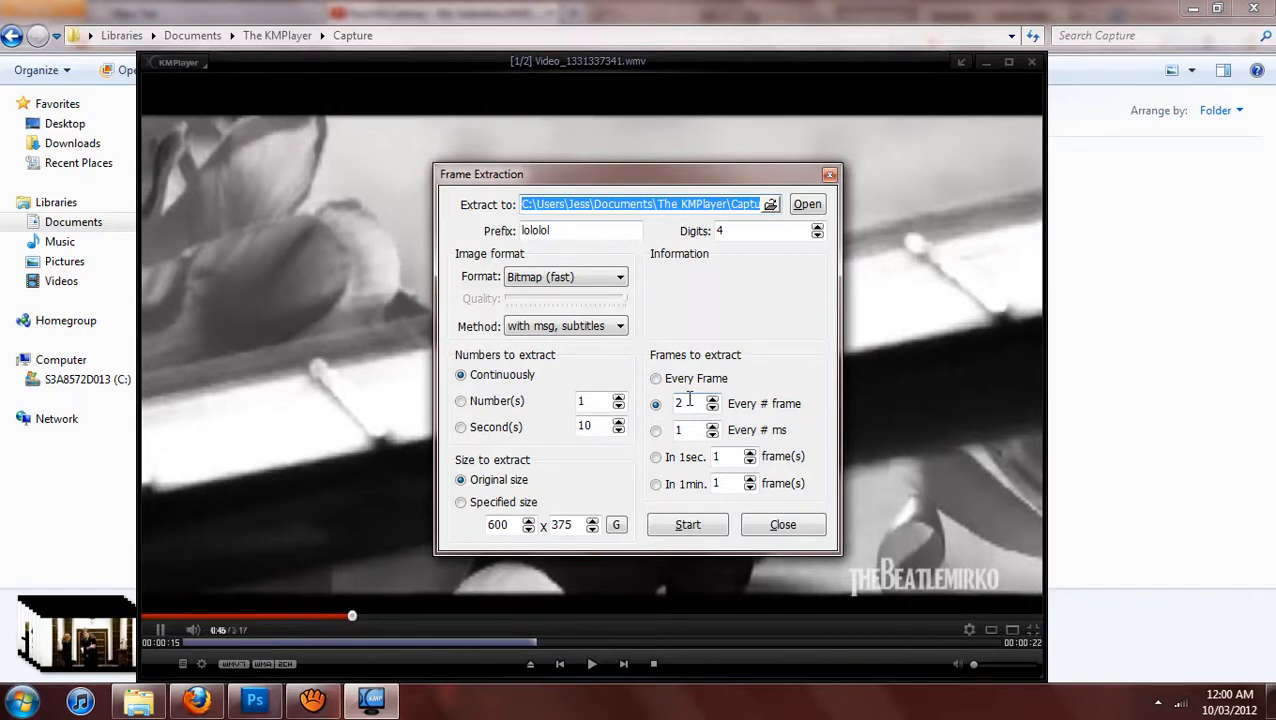
{"action": "left_click", "coordinate": [490, 484]}
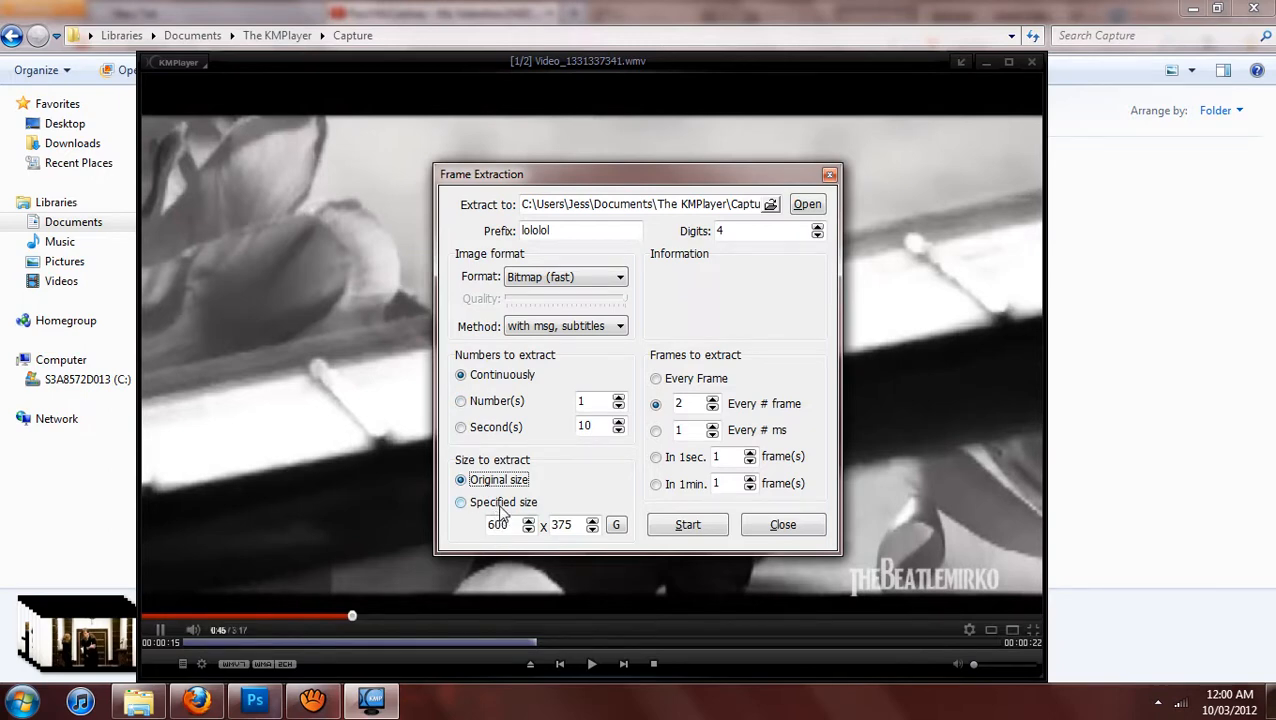
{"action": "left_click", "coordinate": [503, 510]}
{"action": "left_click_drag", "start_coordinate": [517, 532], "coordinate": [474, 535]}
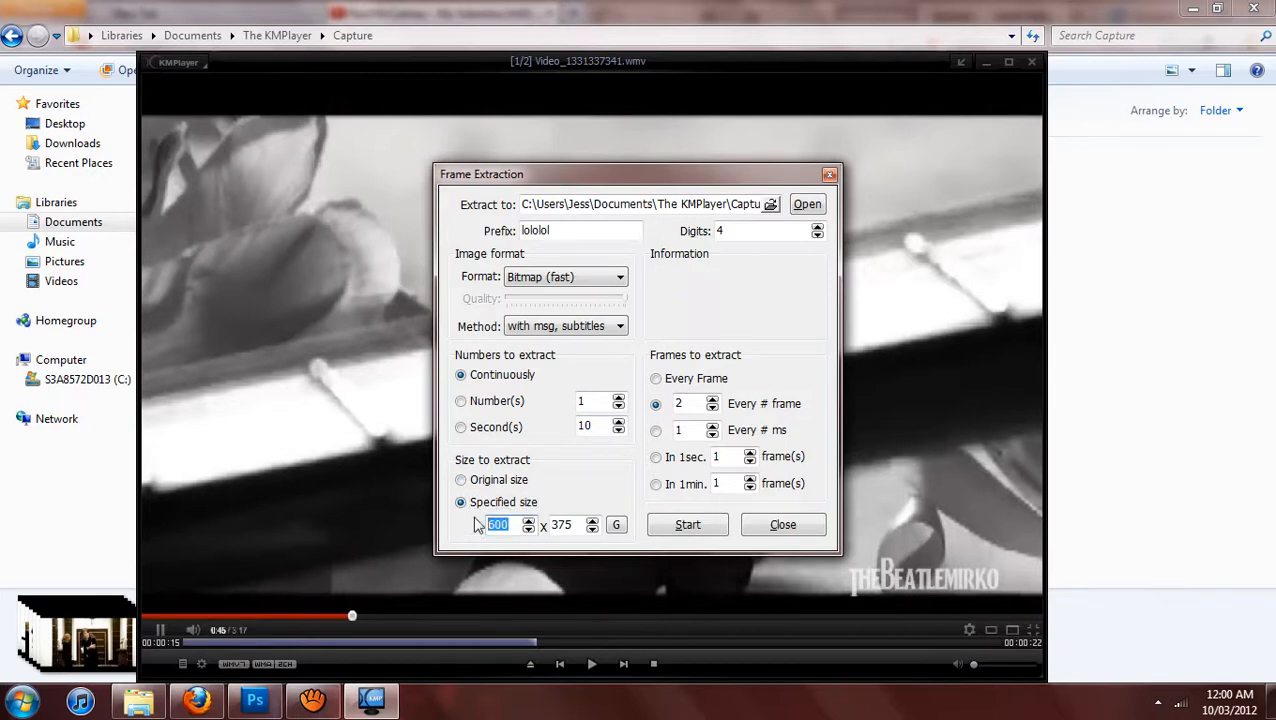
{"action": "left_click", "coordinate": [482, 490]}
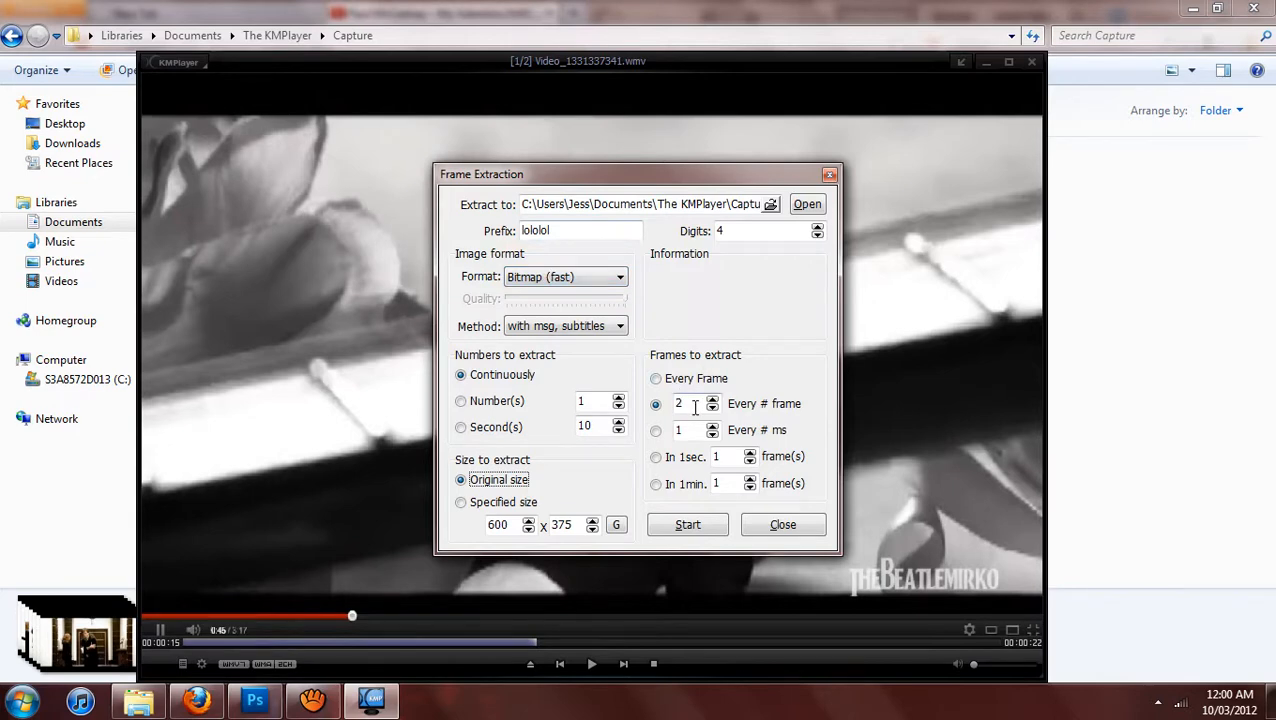
{"action": "left_click", "coordinate": [684, 404]}
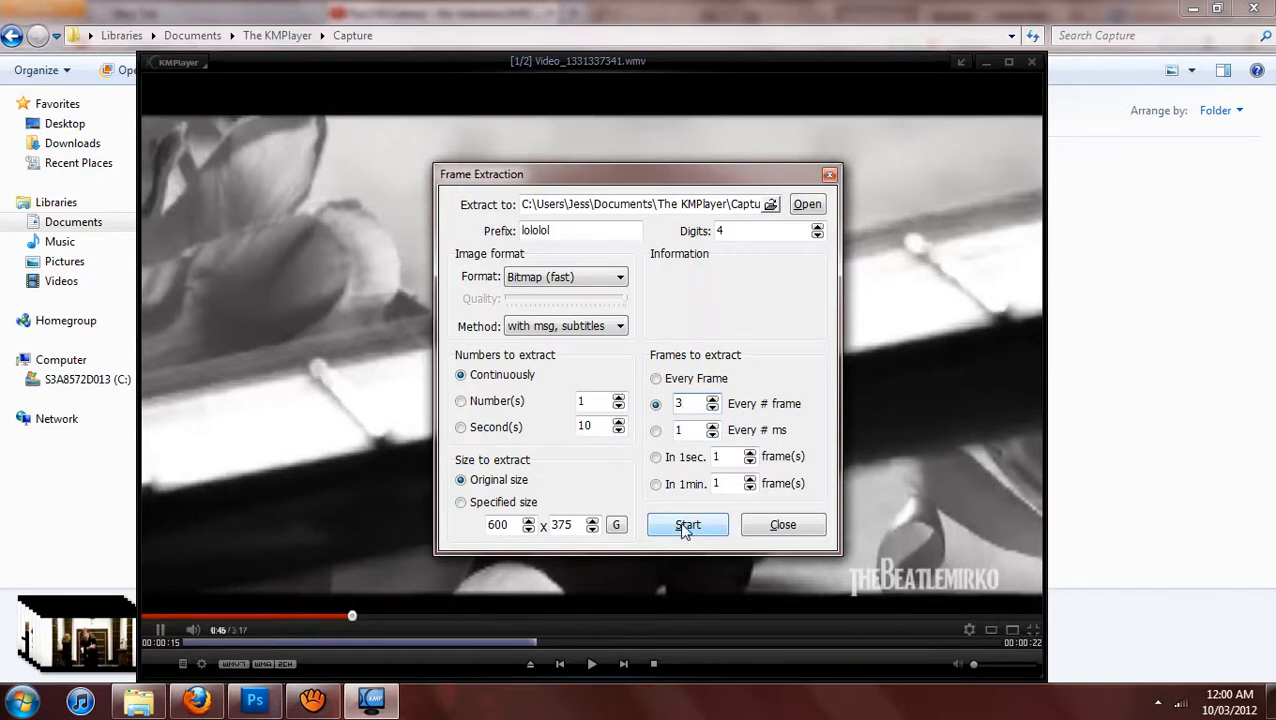
Start the frame extraction, play the clip until about 17 seconds, pause it, and stop and close the extraction.
{"action": "left_click", "coordinate": [686, 526]}
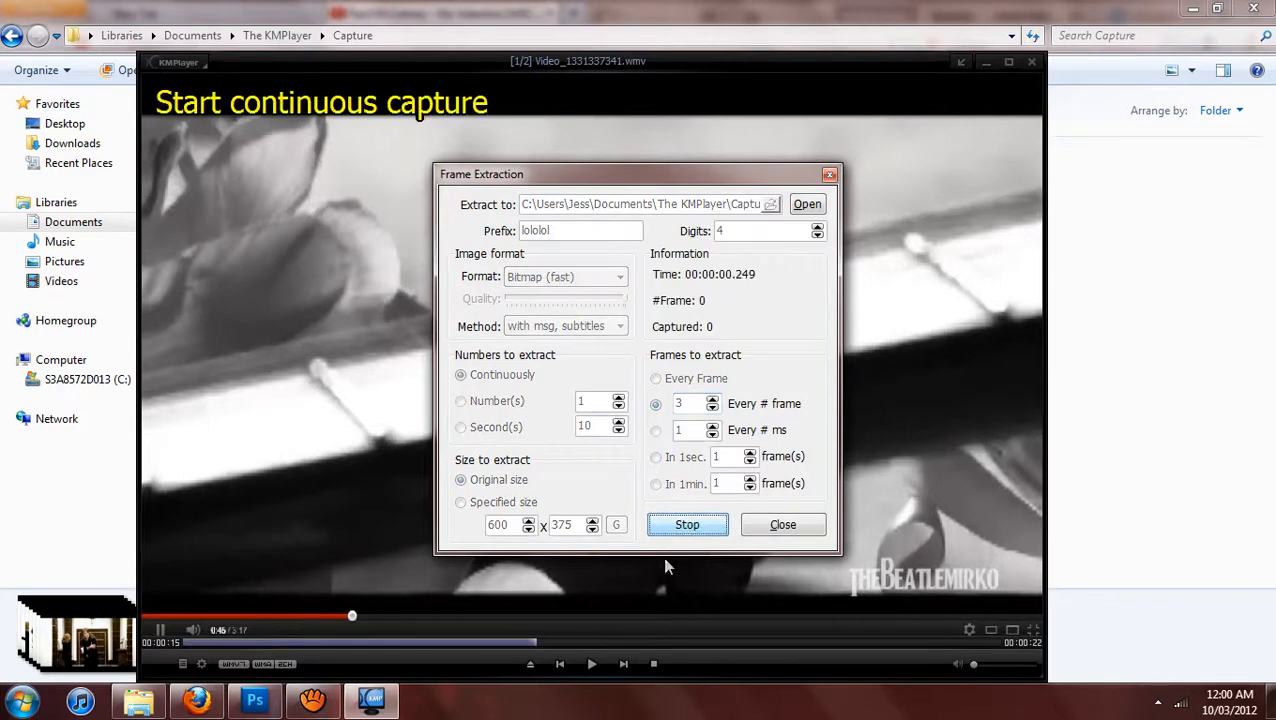
{"action": "left_click", "coordinate": [591, 664]}
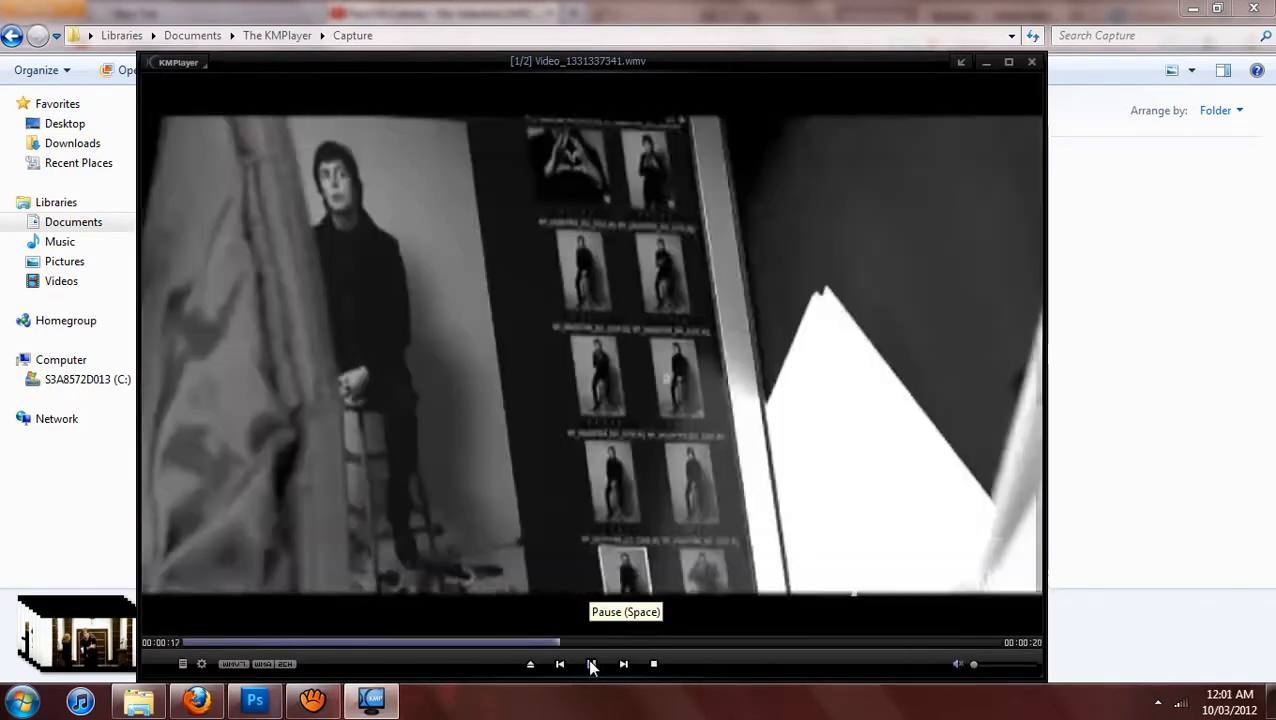
{"action": "left_click", "coordinate": [590, 665]}
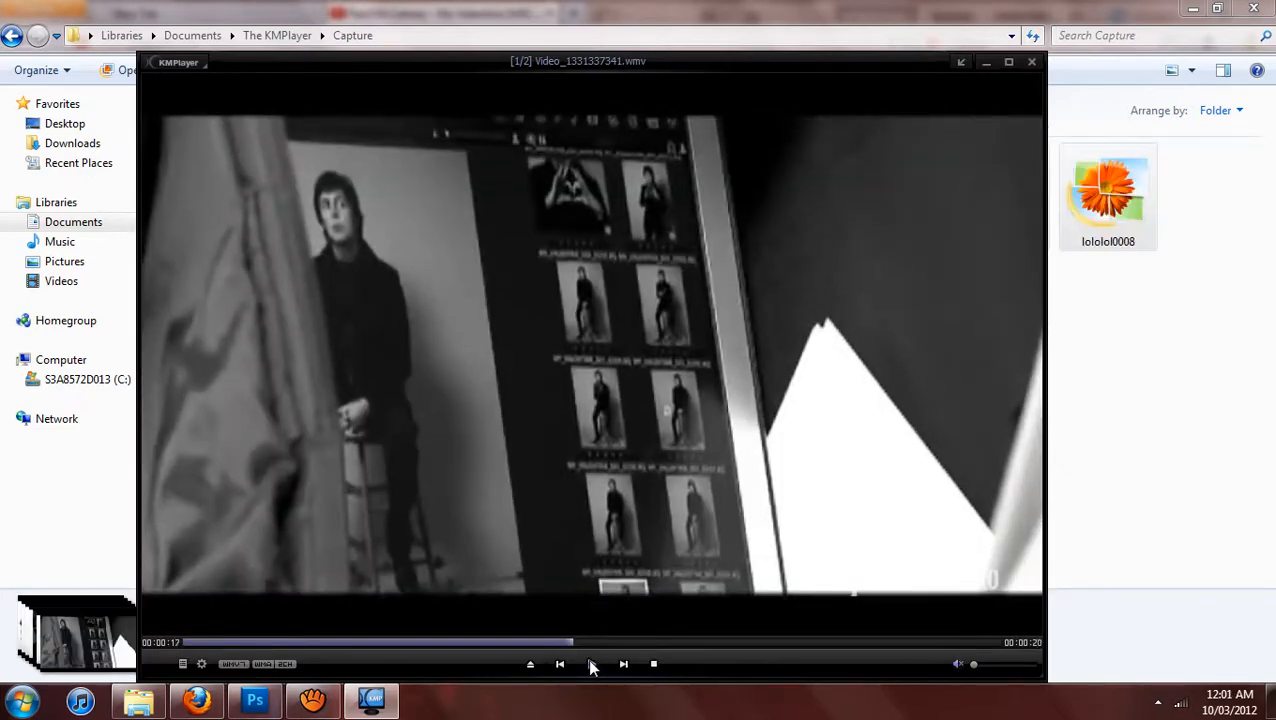
{"action": "key", "text": "ctrl+g"}
{"action": "left_click", "coordinate": [688, 525]}
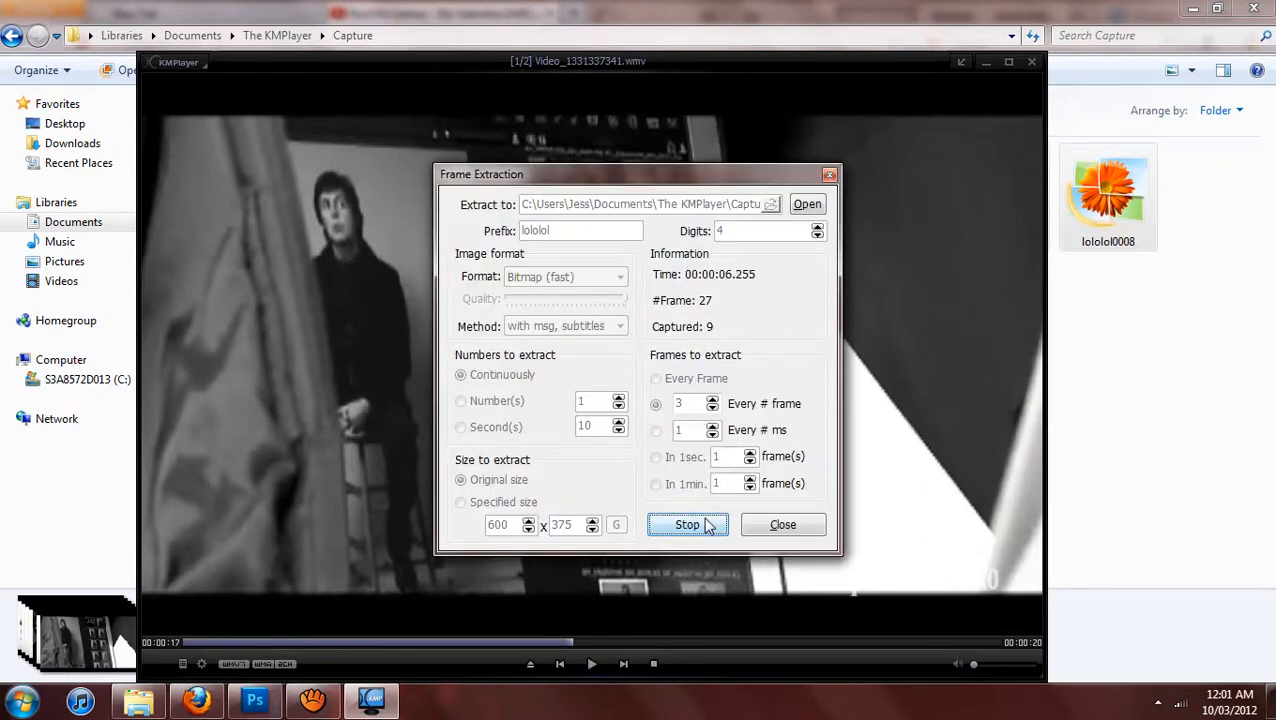
{"action": "left_click", "coordinate": [780, 527]}
Minimize KMPlayer and open the first extracted frame, lololol0000, from the Capture folder in Photoshop.
{"action": "left_click", "coordinate": [987, 64]}
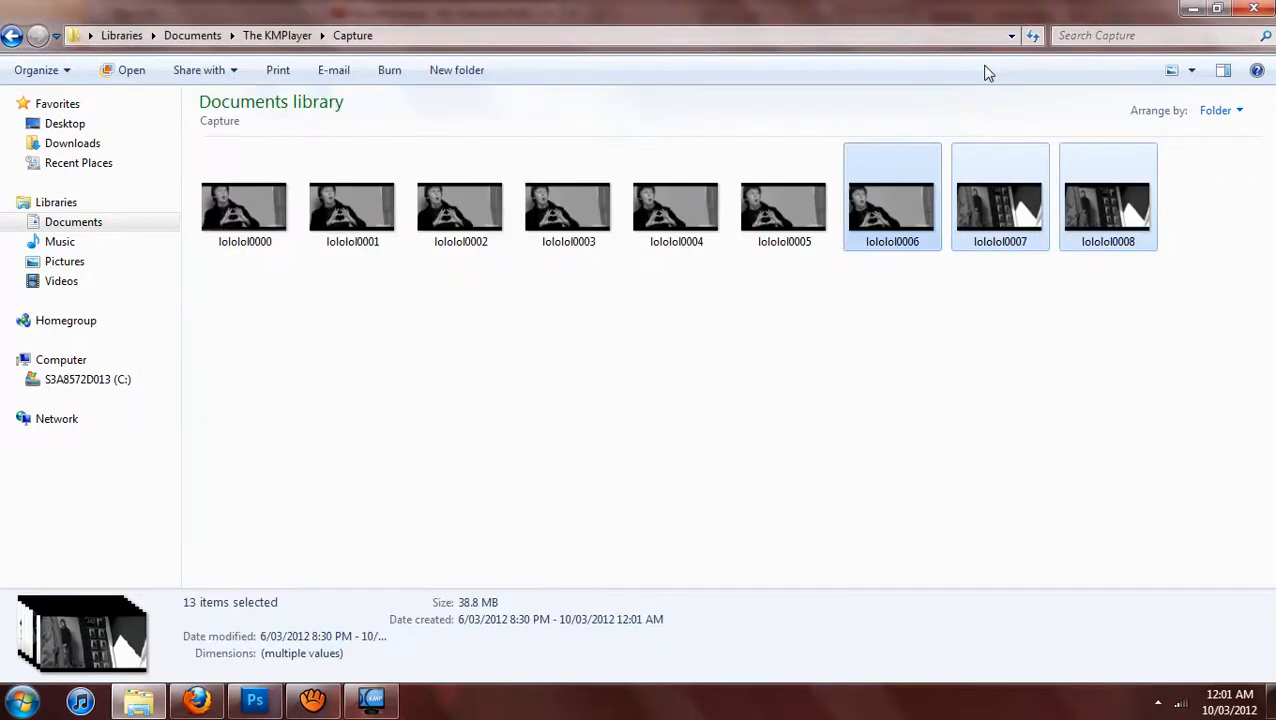
{"action": "left_click", "coordinate": [405, 314]}
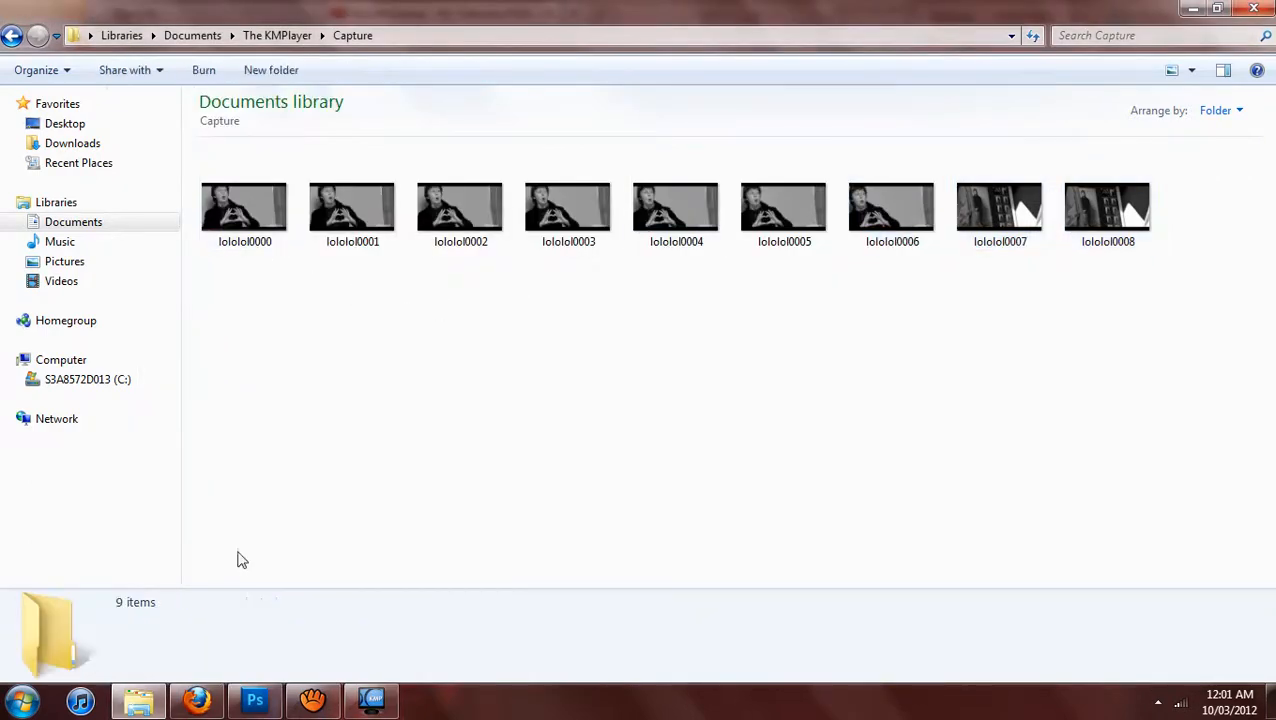
{"action": "left_click", "coordinate": [255, 700]}
{"action": "left_click", "coordinate": [373, 697]}
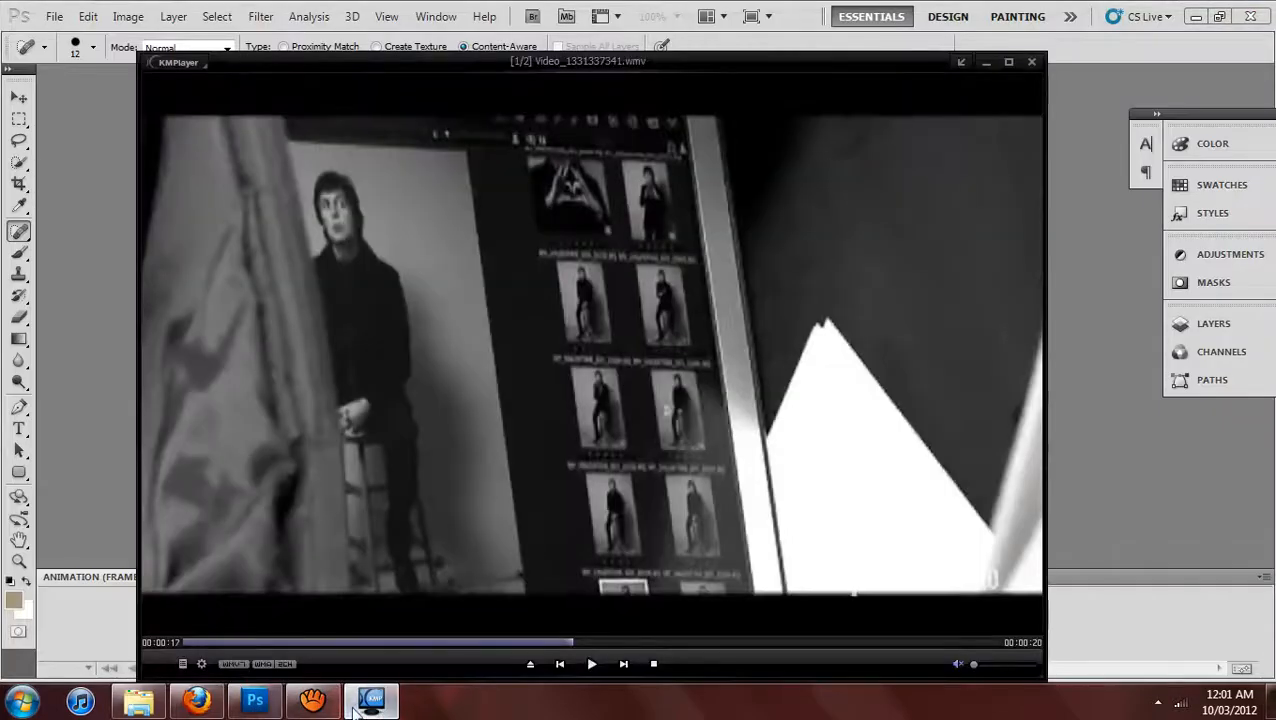
{"action": "left_click", "coordinate": [137, 700]}
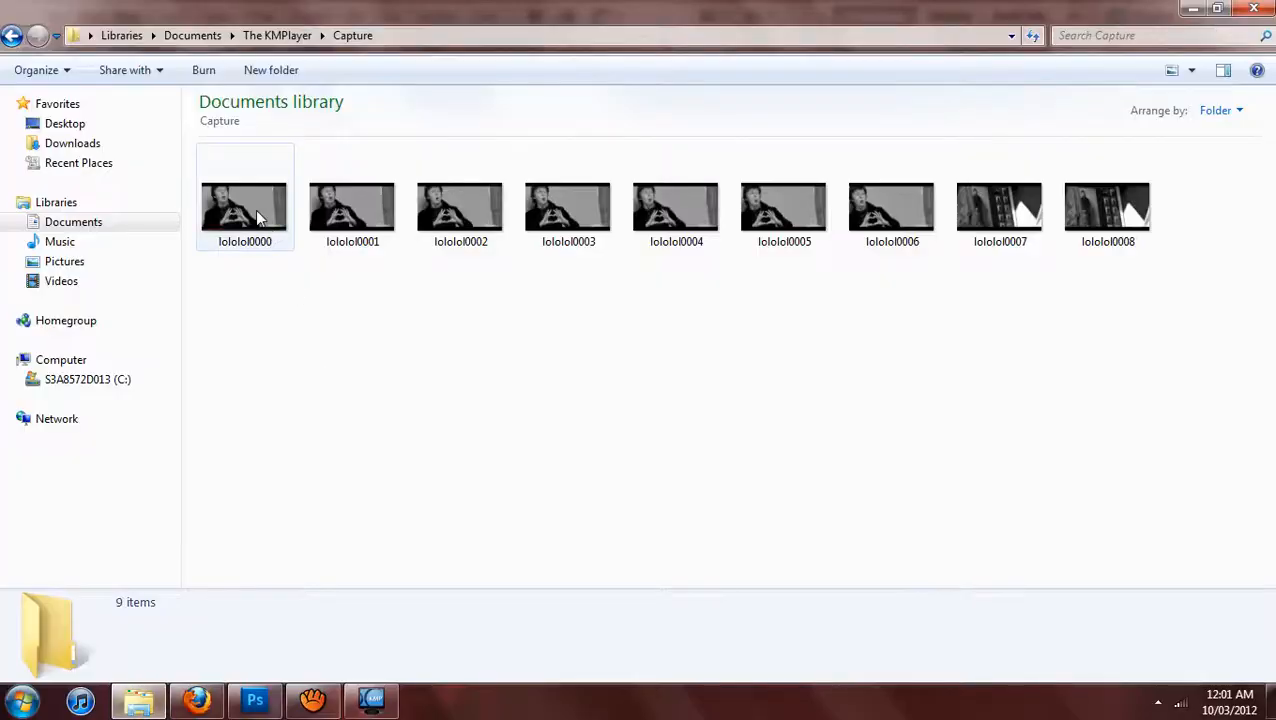
{"action": "left_click_drag", "start_coordinate": [256, 210], "coordinate": [337, 365]}
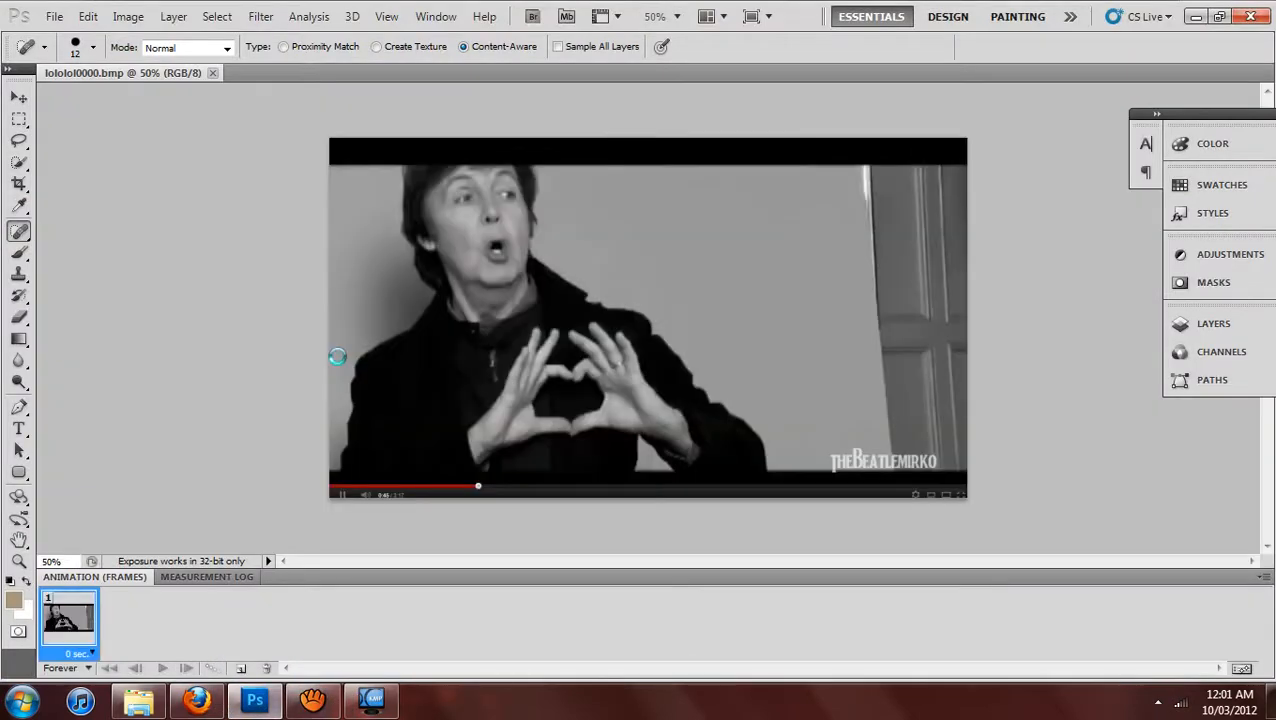
Place frames lololol0001 through lololol0006 from the Capture folder into the open lololol0000 document in Photoshop, accepting each placement.
{"action": "left_click", "coordinate": [175, 705]}
{"action": "left_click", "coordinate": [138, 700]}
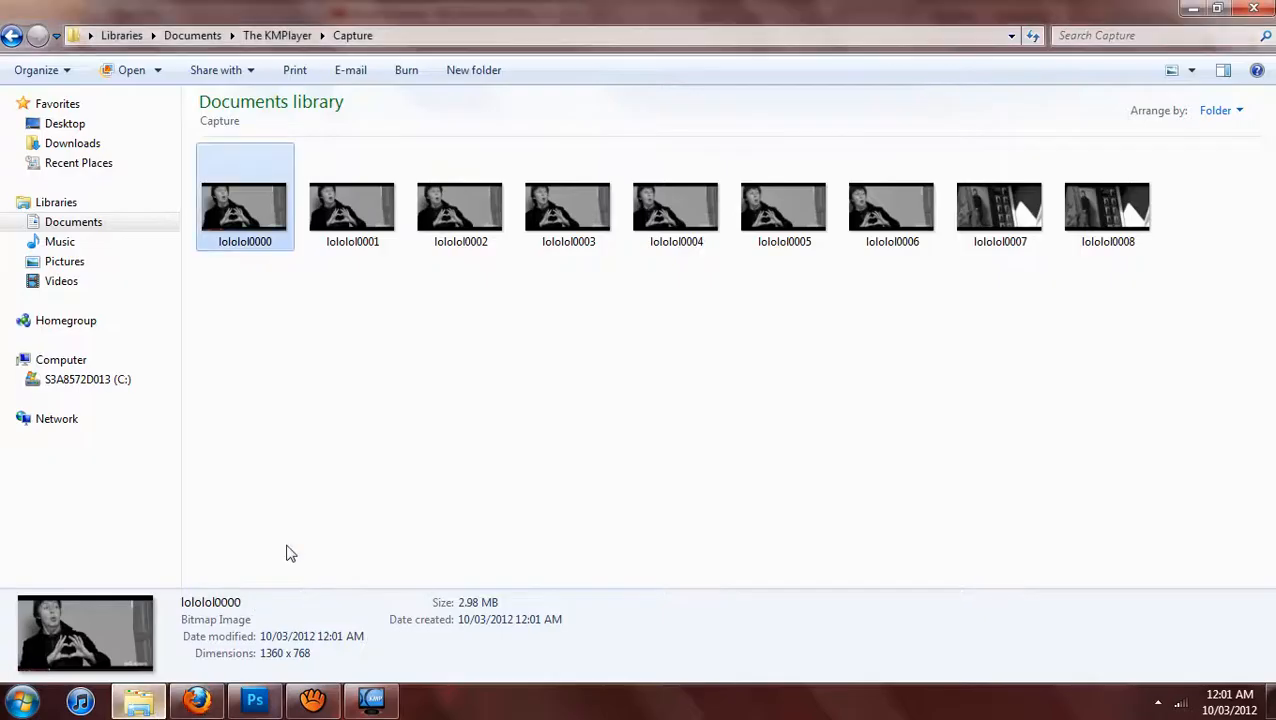
{"action": "left_click", "coordinate": [341, 243]}
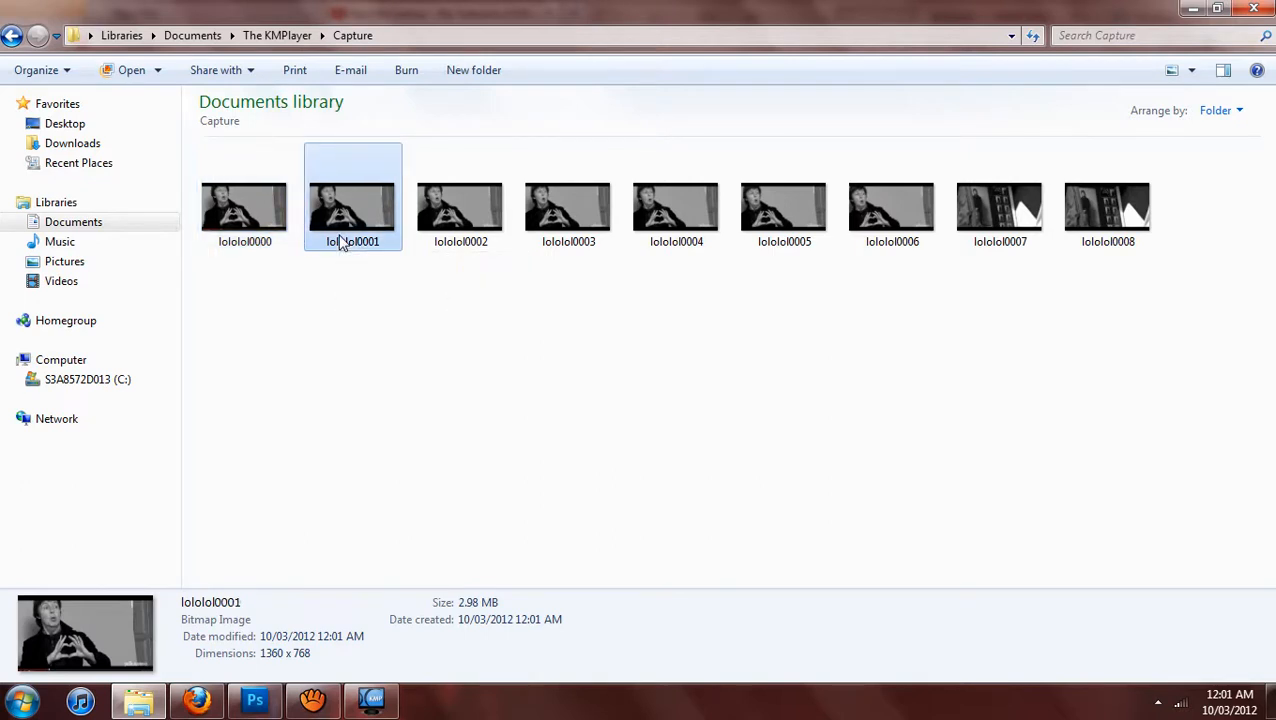
{"action": "left_click", "coordinate": [900, 235], "text": "shift"}
{"action": "left_click_drag", "start_coordinate": [913, 225], "coordinate": [420, 437]}
{"action": "left_click", "coordinate": [937, 49]}
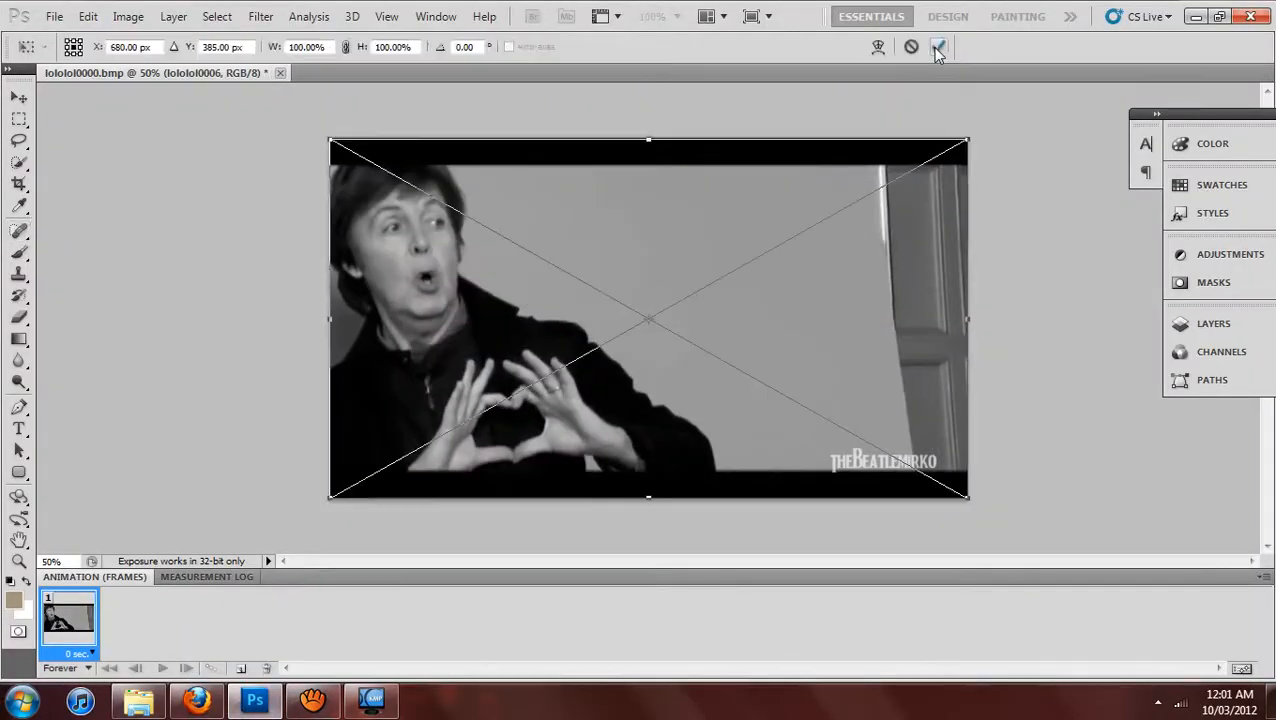
{"action": "left_click", "coordinate": [936, 48]}
{"action": "left_click", "coordinate": [936, 48]}
{"action": "left_click", "coordinate": [936, 48]}
{"action": "left_click", "coordinate": [936, 48]}
{"action": "left_click", "coordinate": [936, 48]}
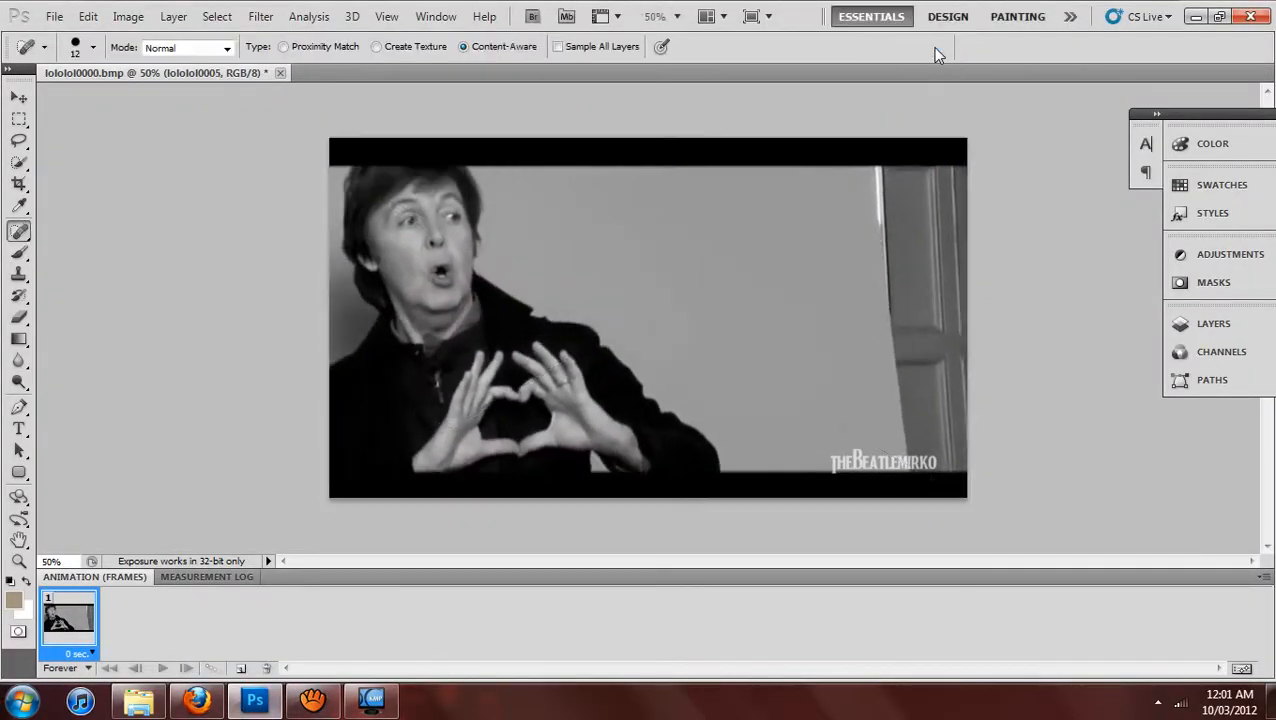
Move layer lololol0006 to the top of the layer stack, above lololol0005.
{"action": "left_click", "coordinate": [1206, 334]}
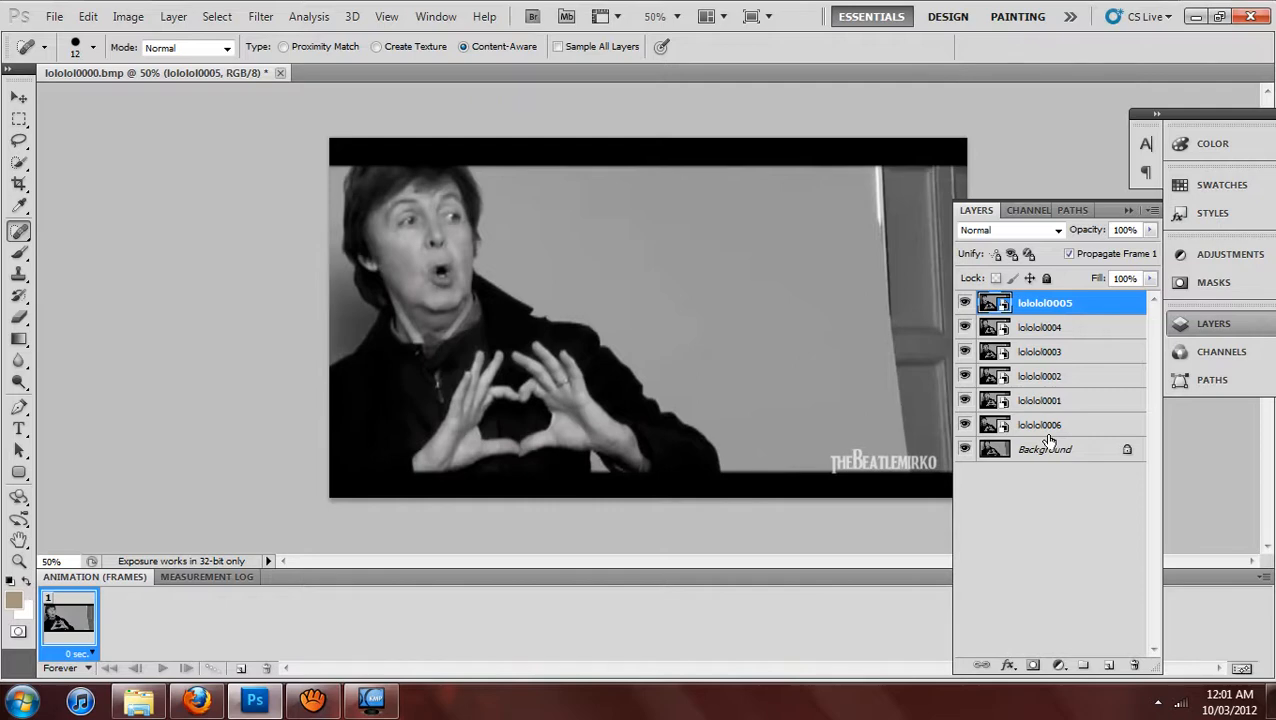
{"action": "left_click_drag", "start_coordinate": [1047, 426], "coordinate": [1055, 305]}
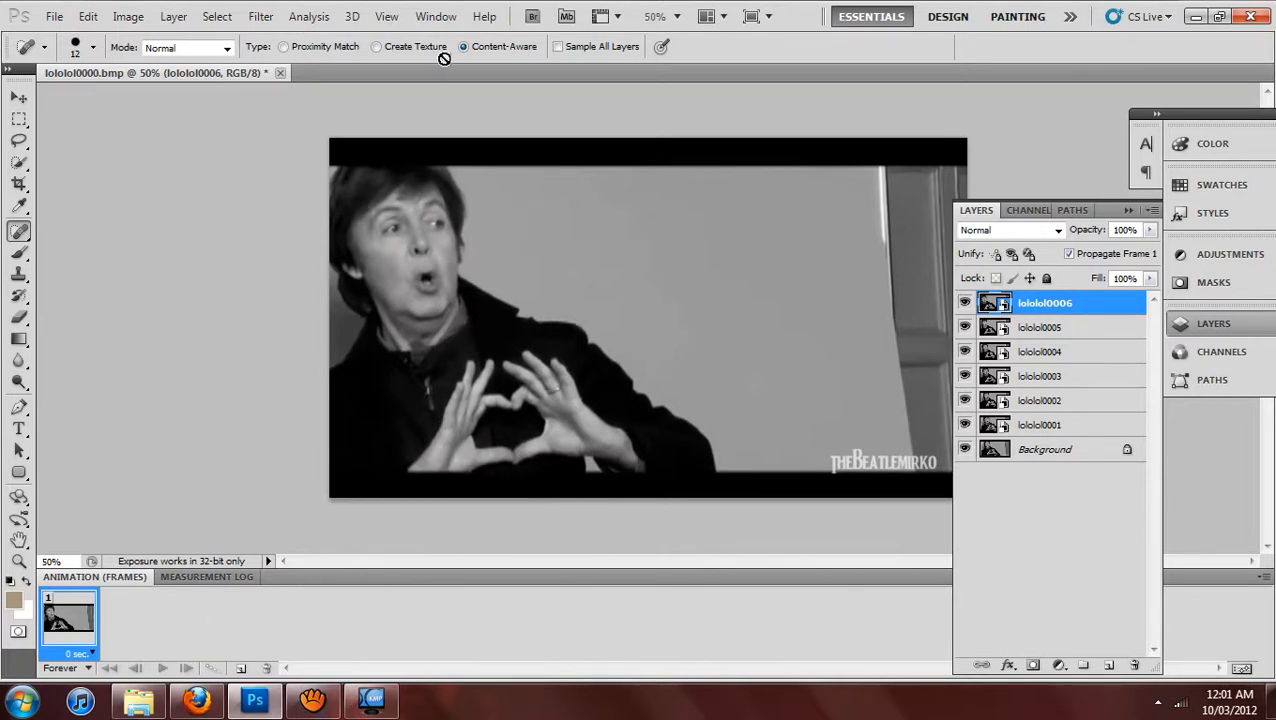
Show the Animation panel and duplicate the first frame until the animation has seven frames.
{"action": "left_click", "coordinate": [442, 18]}
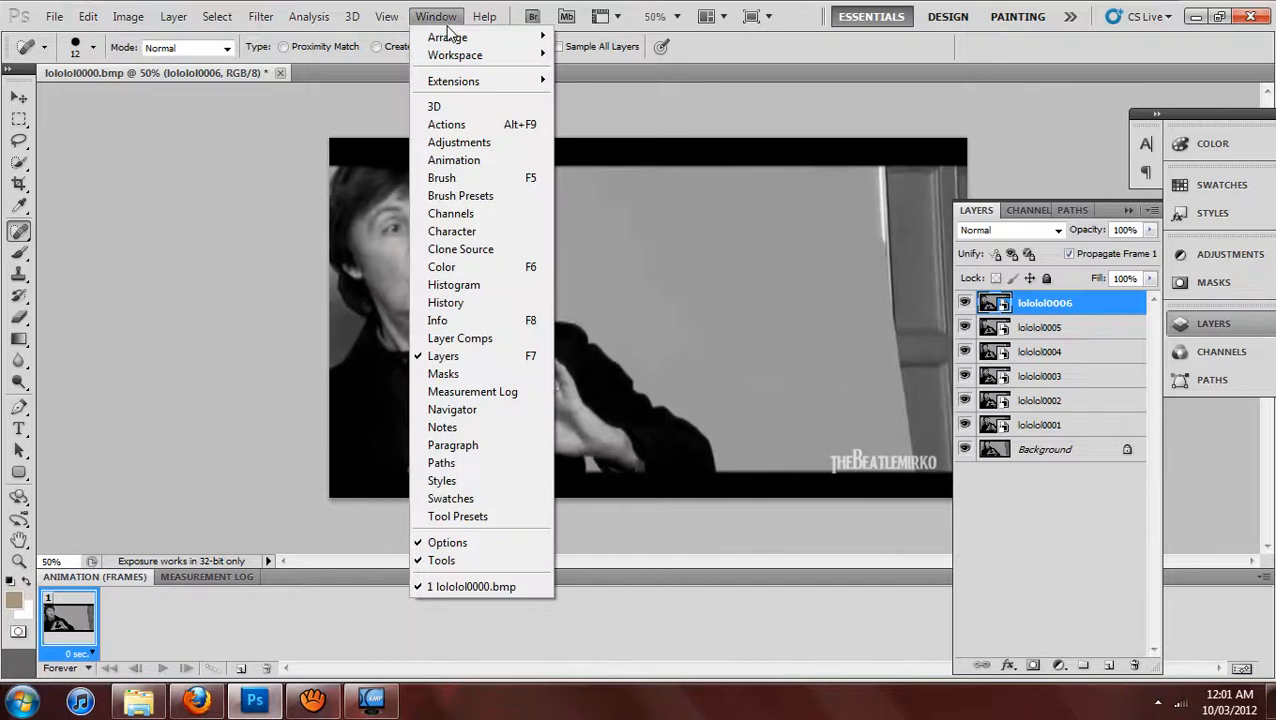
{"action": "left_click", "coordinate": [454, 162]}
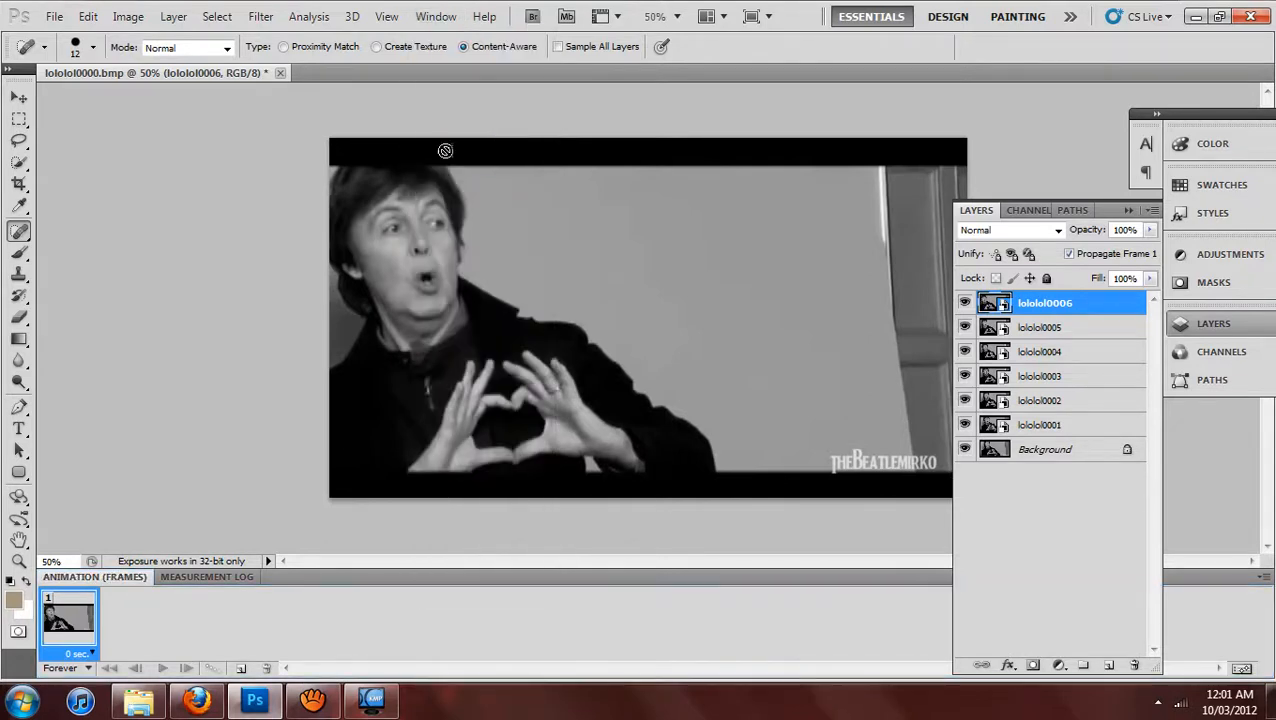
{"action": "left_click", "coordinate": [437, 17]}
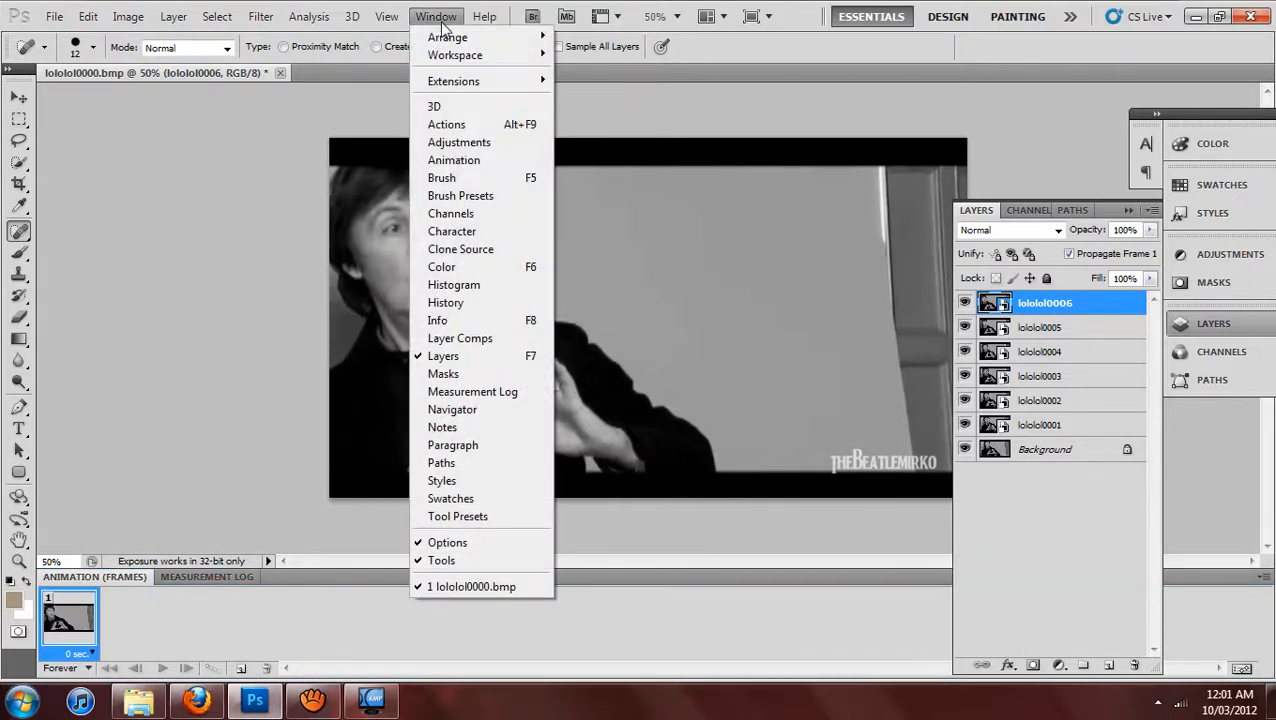
{"action": "left_click", "coordinate": [468, 160]}
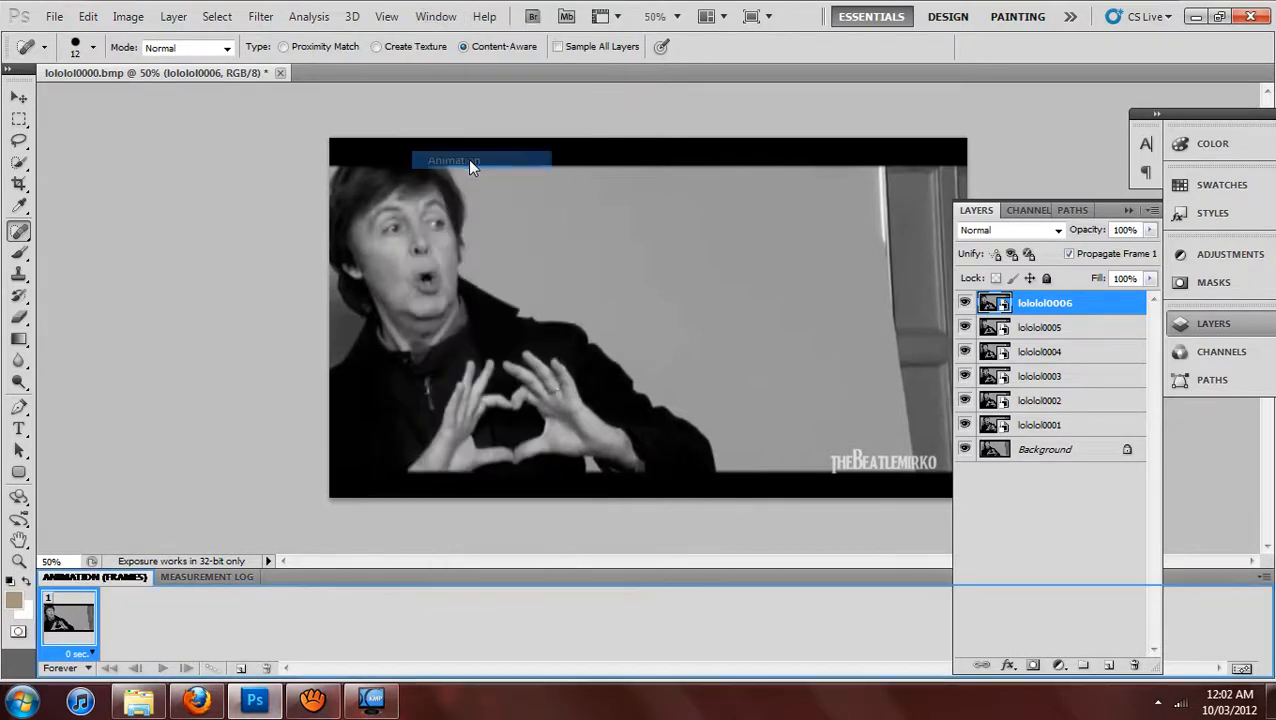
{"action": "left_click", "coordinate": [241, 668]}
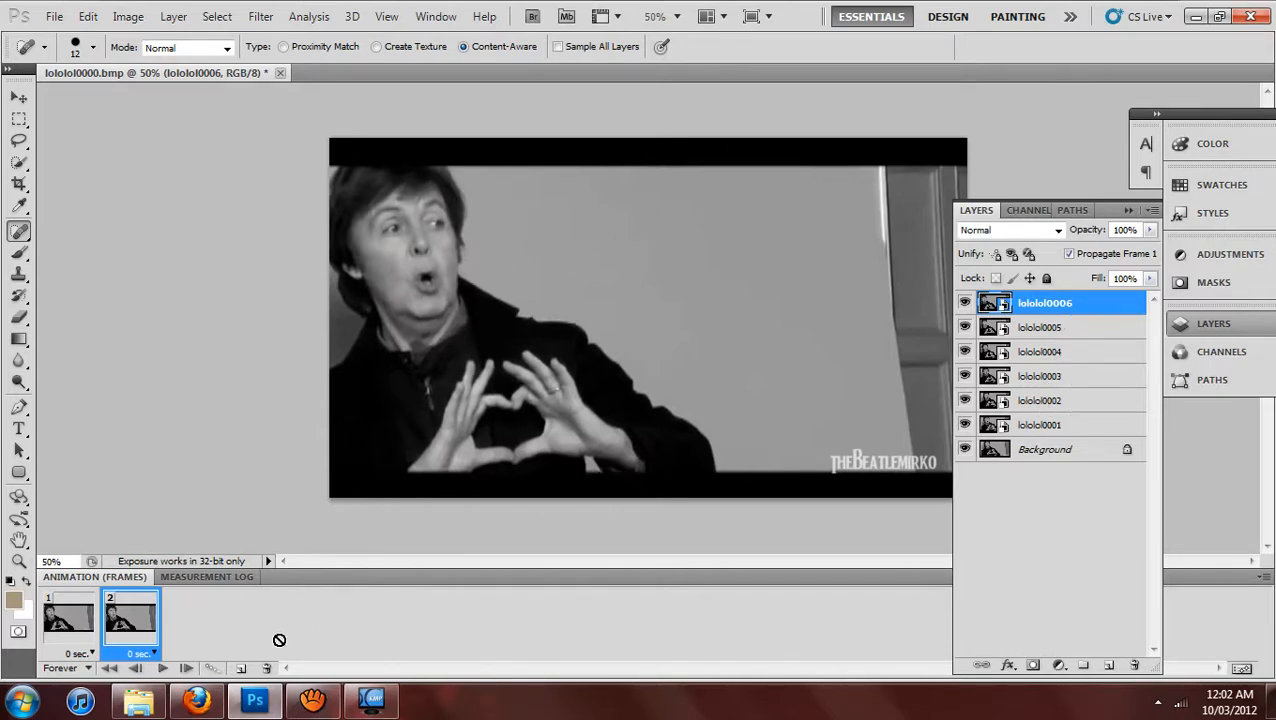
{"action": "left_click", "coordinate": [240, 668]}
{"action": "left_click", "coordinate": [240, 668]}
{"action": "left_click", "coordinate": [240, 668]}
{"action": "left_click", "coordinate": [240, 668]}
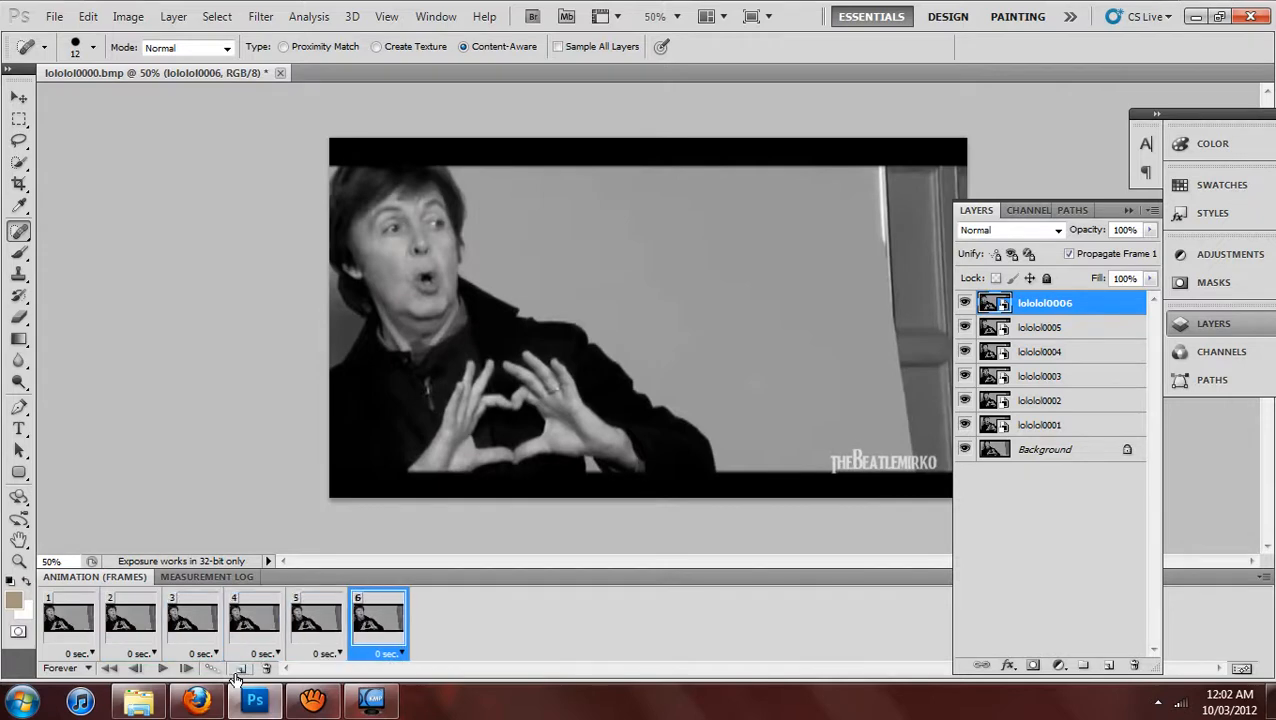
{"action": "left_click", "coordinate": [240, 668]}
For animation frame 1, hide layers lololol0001 through lololol0006 so only Background is shown.
{"action": "left_click", "coordinate": [89, 636]}
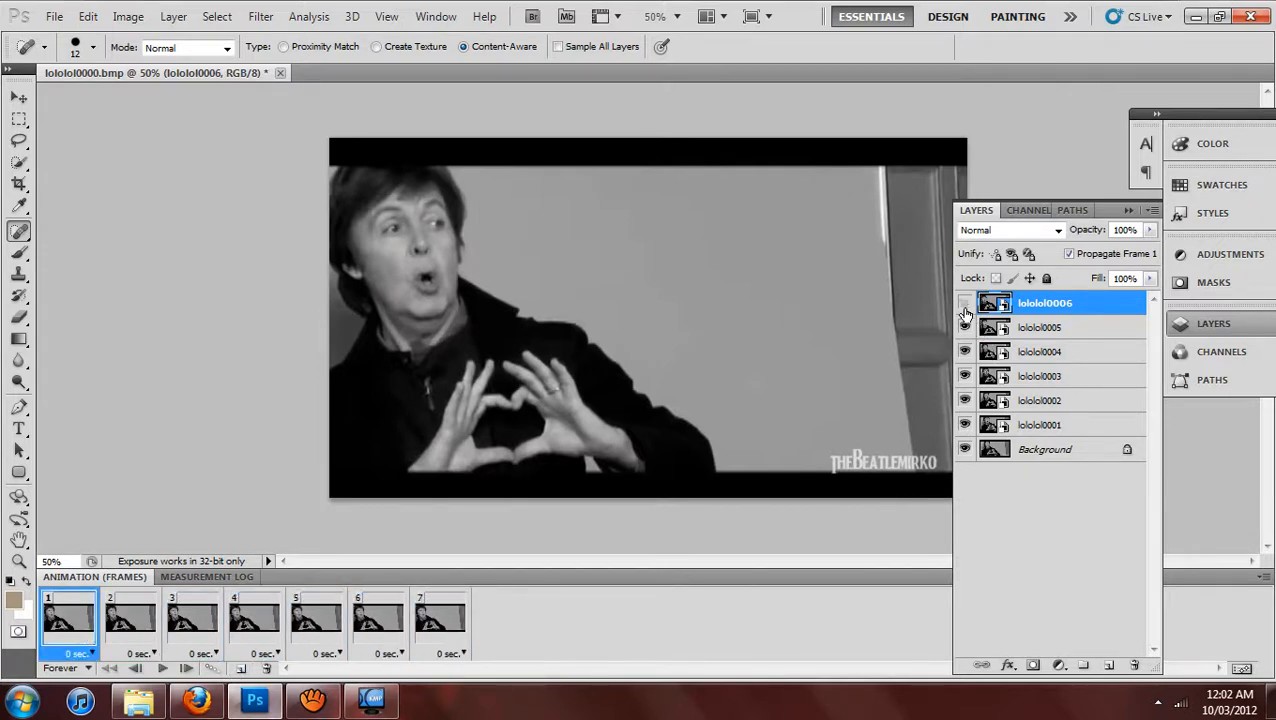
{"action": "left_click", "coordinate": [965, 327]}
{"action": "left_click", "coordinate": [965, 351]}
{"action": "left_click", "coordinate": [965, 376]}
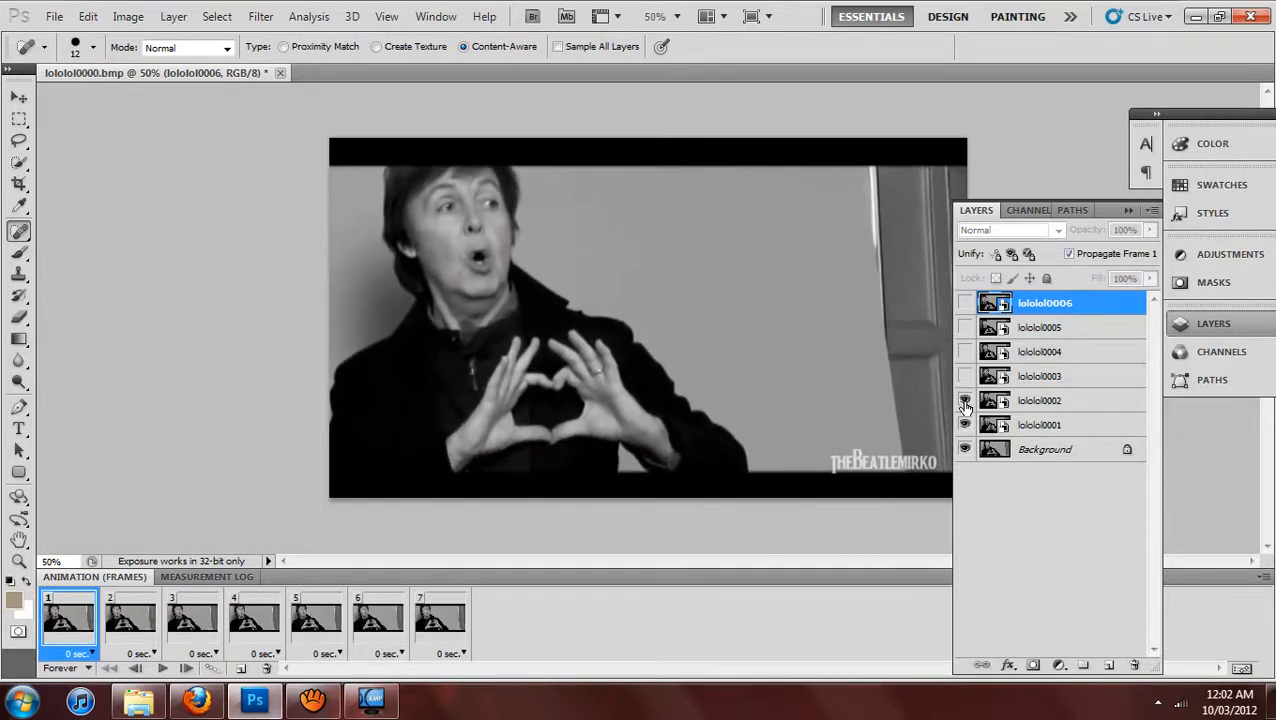
{"action": "left_click", "coordinate": [965, 400]}
{"action": "left_click", "coordinate": [965, 425]}
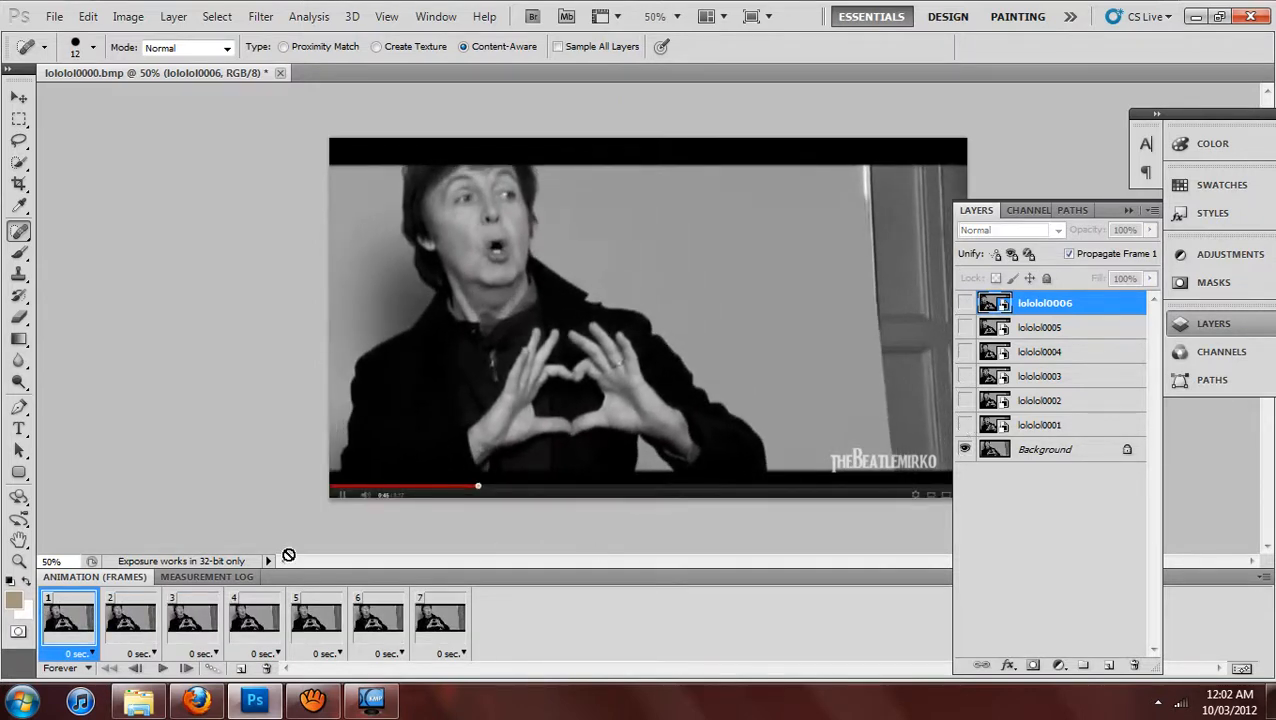
For animation frames 2 through 7, show the matching layers lololol0001 through lololol0006 one per frame, and collapse the Layers panel.
{"action": "left_click", "coordinate": [138, 634]}
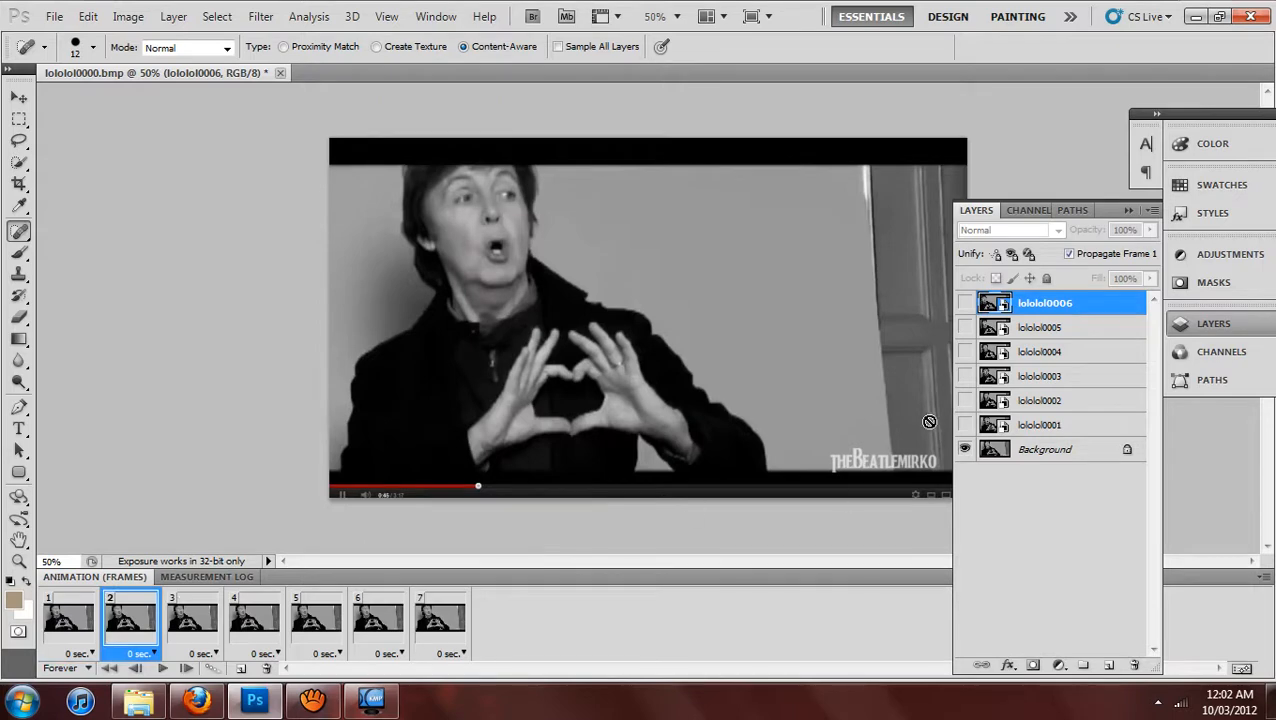
{"action": "left_click", "coordinate": [195, 632]}
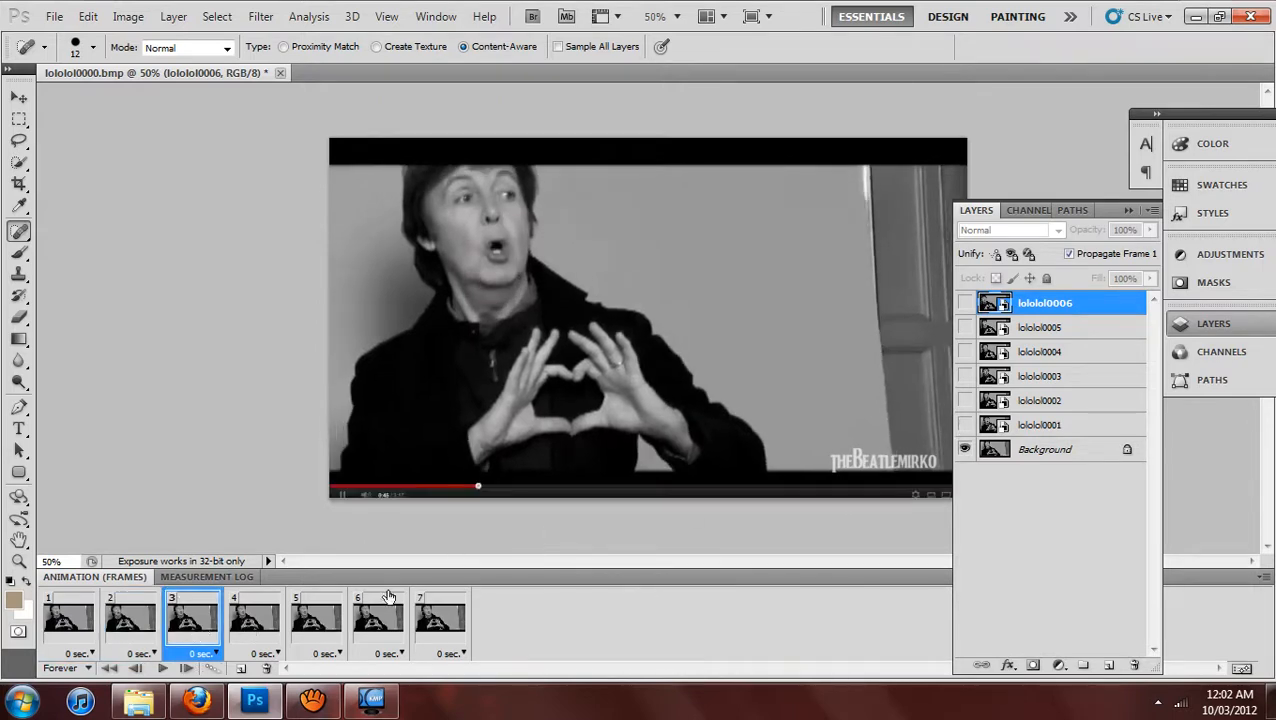
{"action": "left_click", "coordinate": [965, 400]}
{"action": "left_click", "coordinate": [277, 625]}
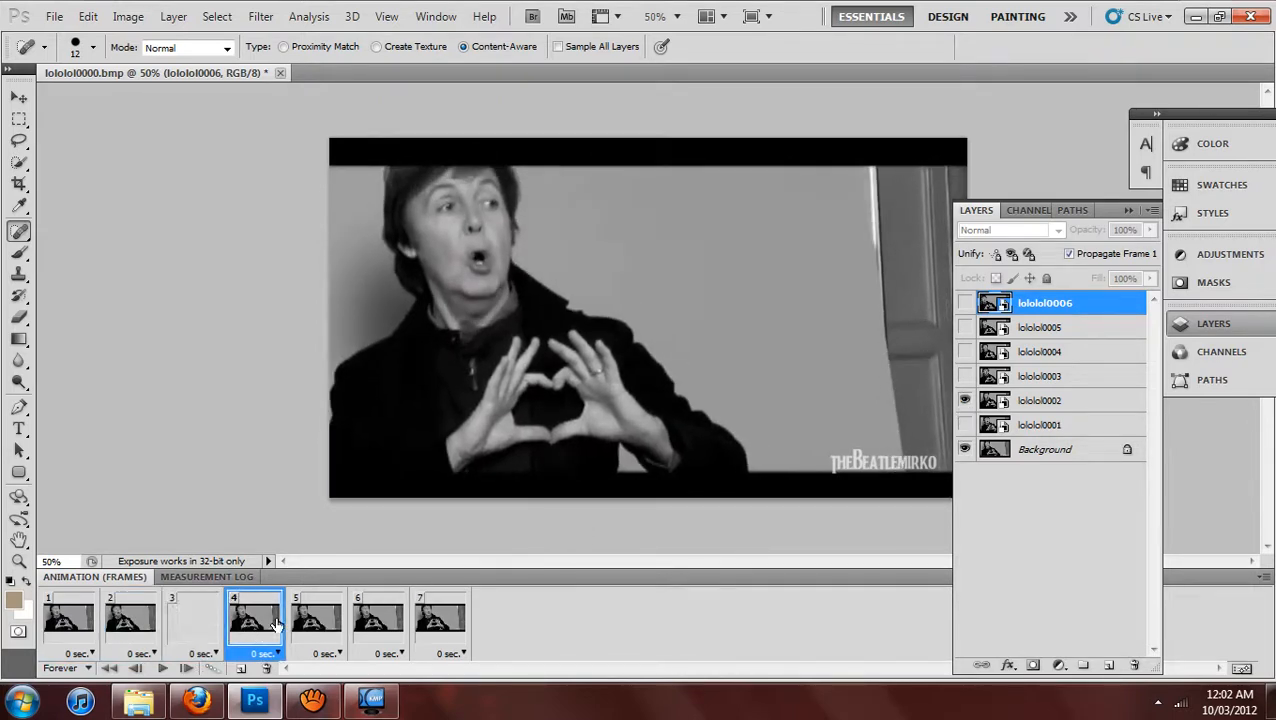
{"action": "left_click", "coordinate": [965, 376]}
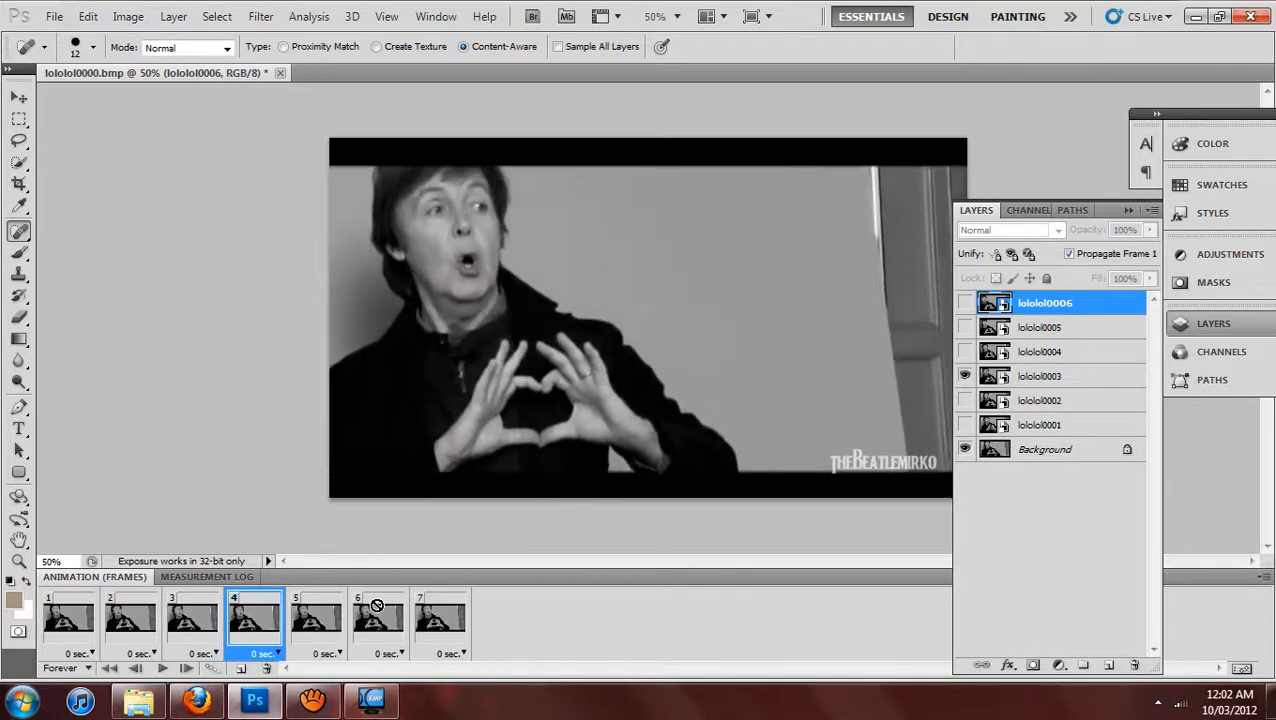
{"action": "left_click", "coordinate": [332, 623]}
{"action": "left_click", "coordinate": [965, 351]}
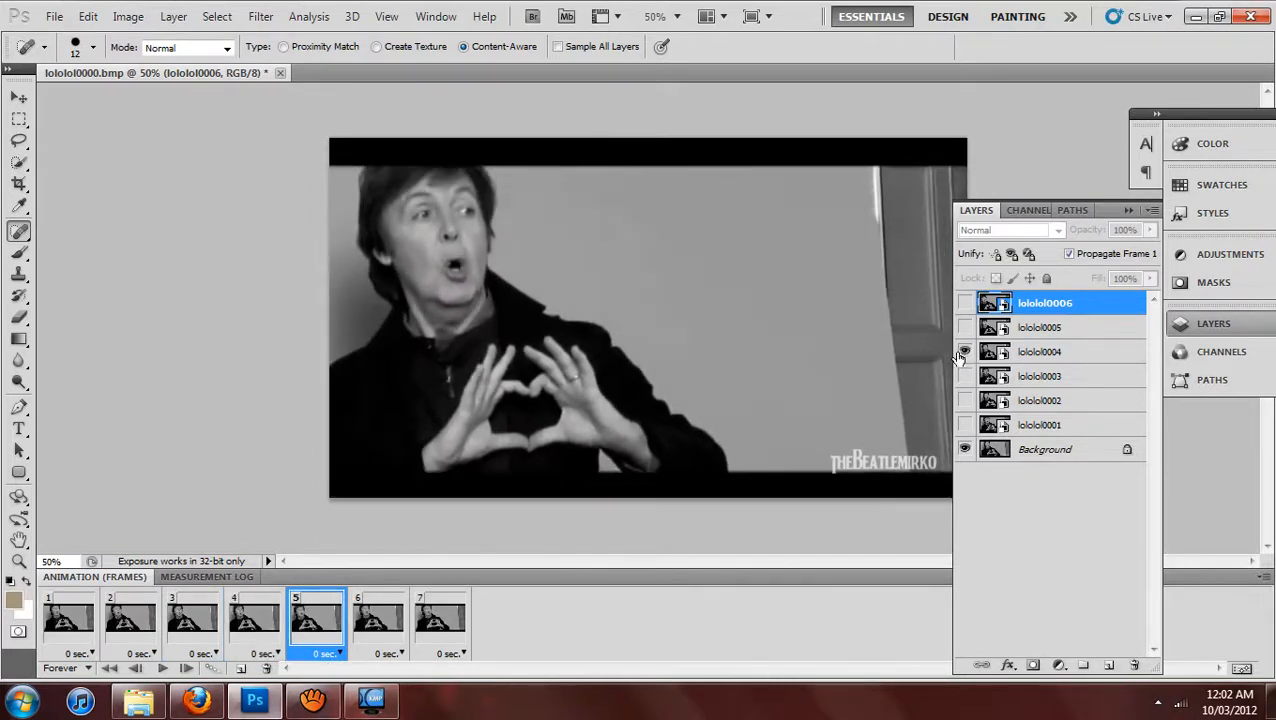
{"action": "left_click", "coordinate": [377, 636]}
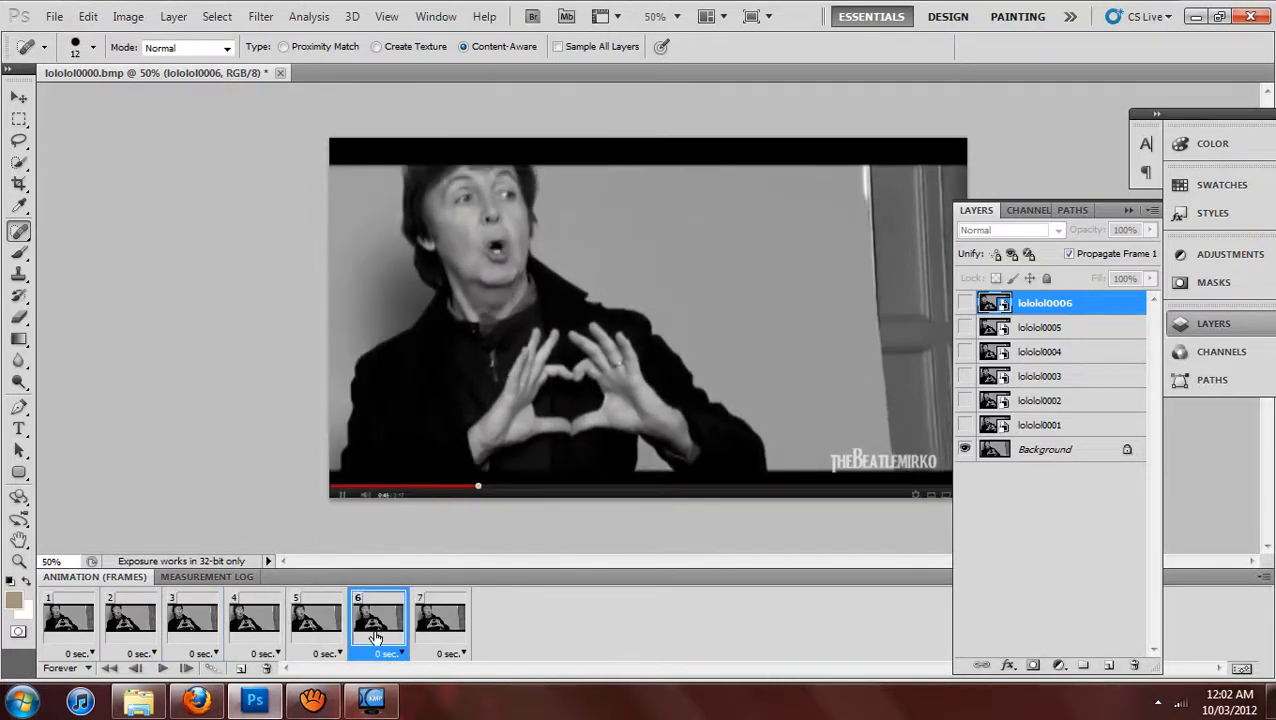
{"action": "left_click", "coordinate": [965, 327]}
{"action": "left_click", "coordinate": [440, 620]}
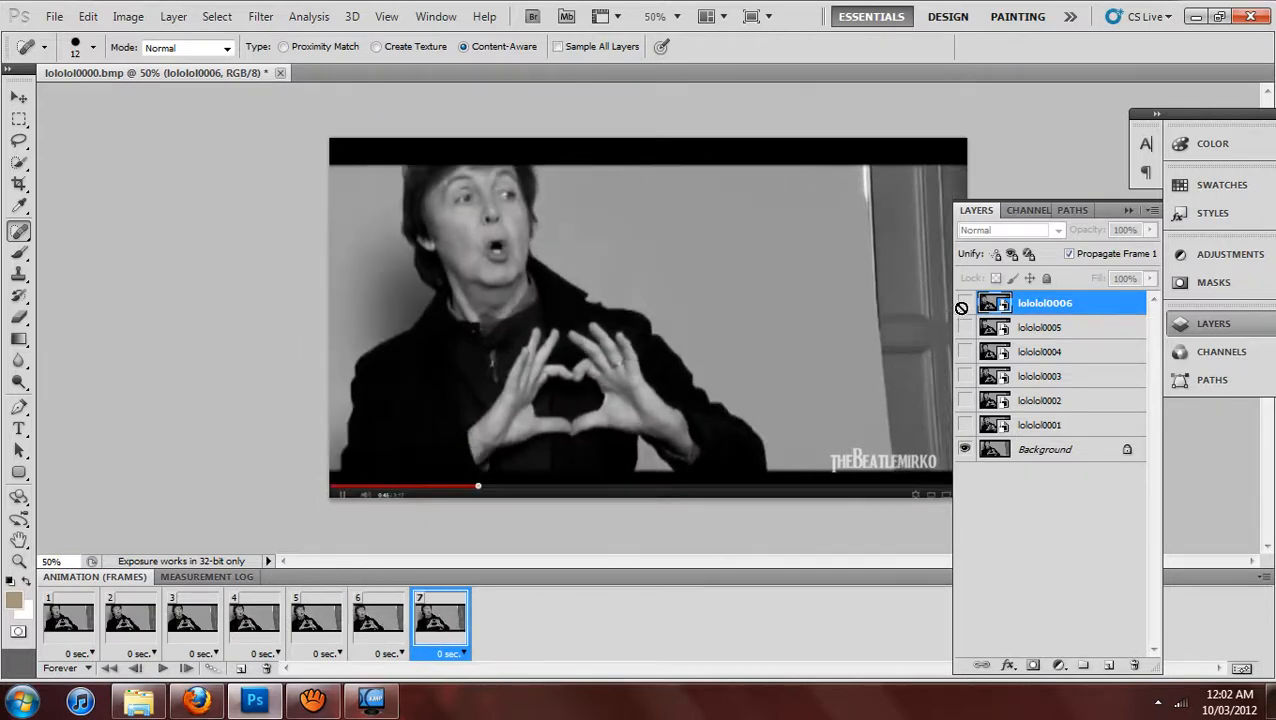
{"action": "left_click", "coordinate": [965, 302]}
{"action": "left_click", "coordinate": [1121, 216]}
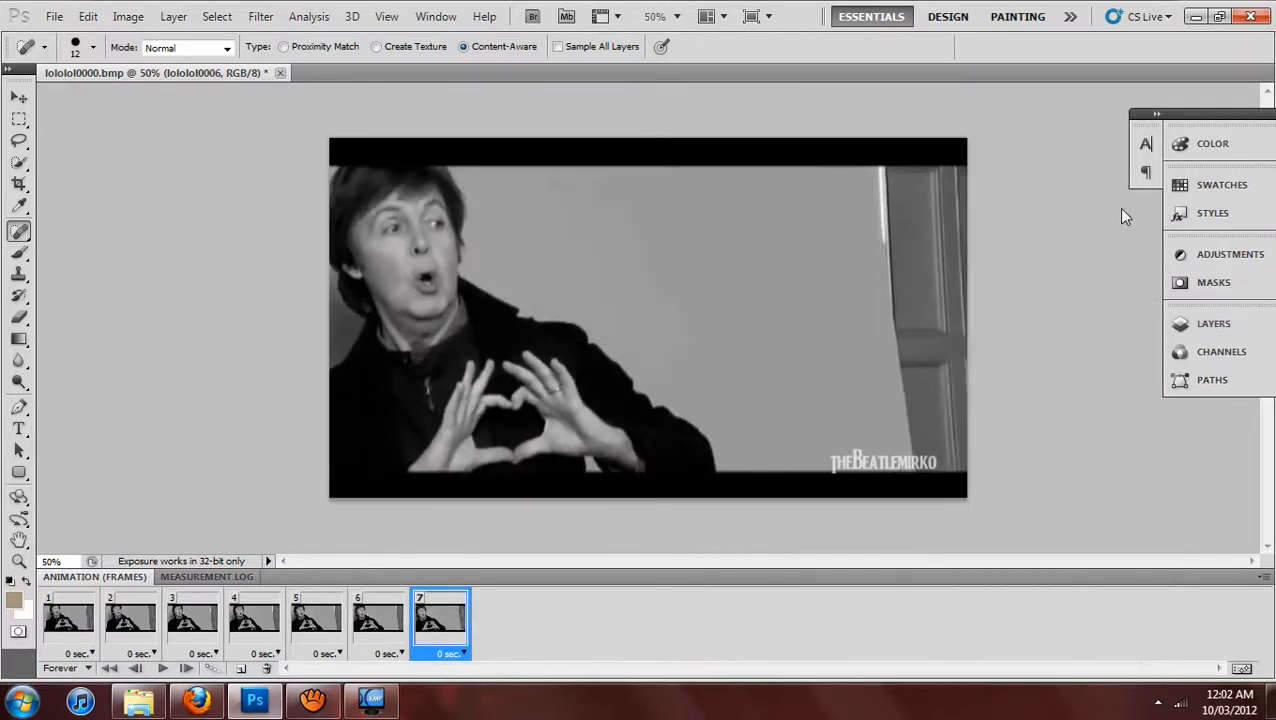
Crop the image to the man and the plain wall, about 1062 pixels wide, cutting off the black bars, door and watermark.
{"action": "left_click", "coordinate": [19, 186]}
{"action": "left_click_drag", "start_coordinate": [327, 165], "coordinate": [828, 472]}
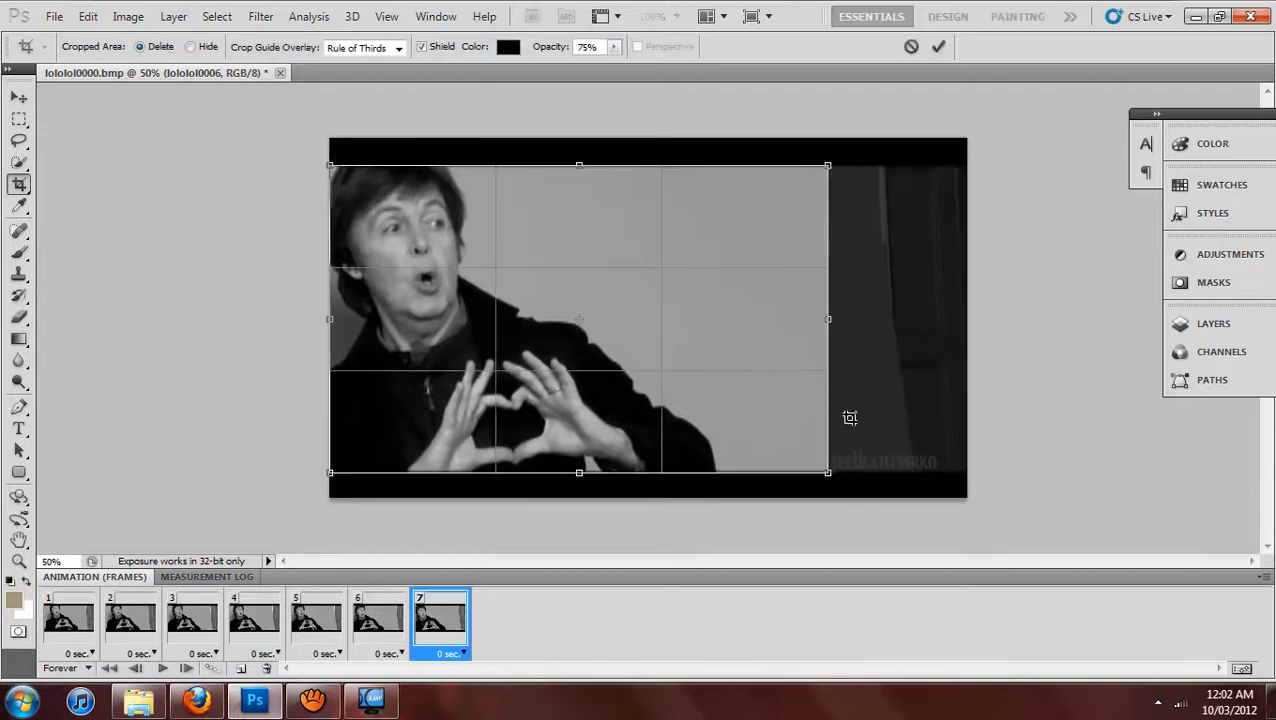
{"action": "left_click_drag", "start_coordinate": [680, 470], "coordinate": [681, 466]}
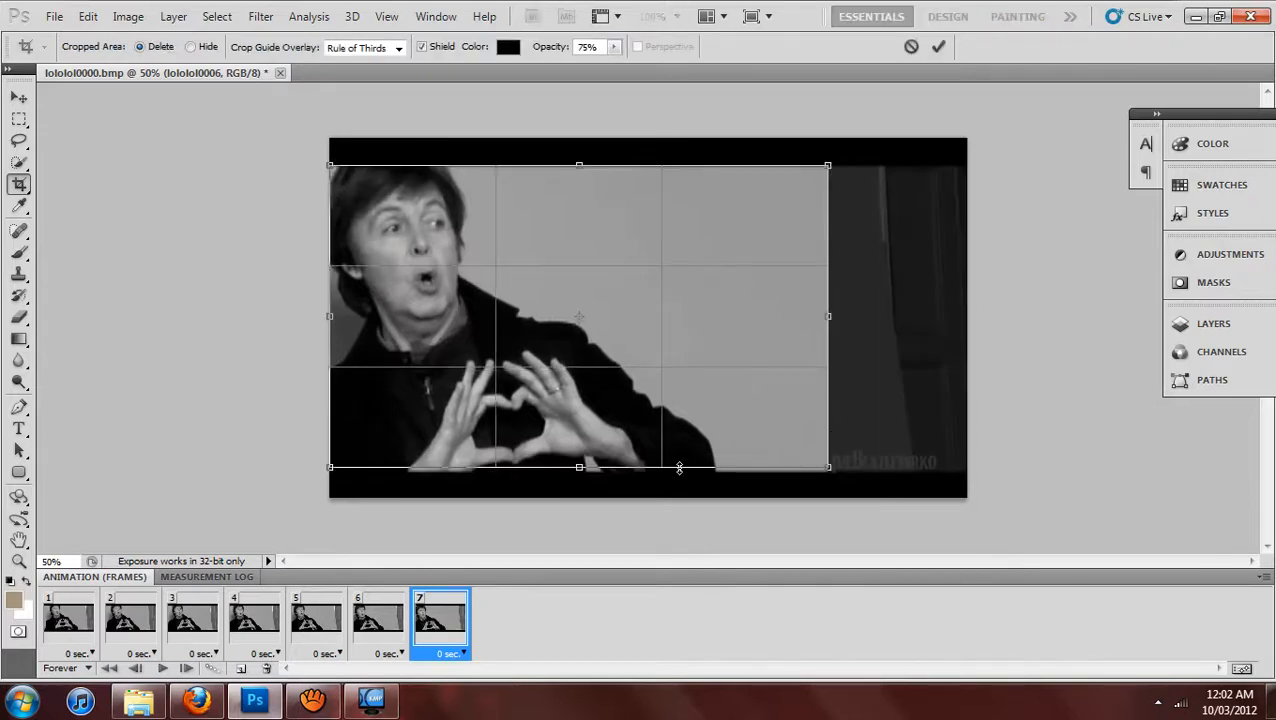
{"action": "left_click", "coordinate": [938, 46]}
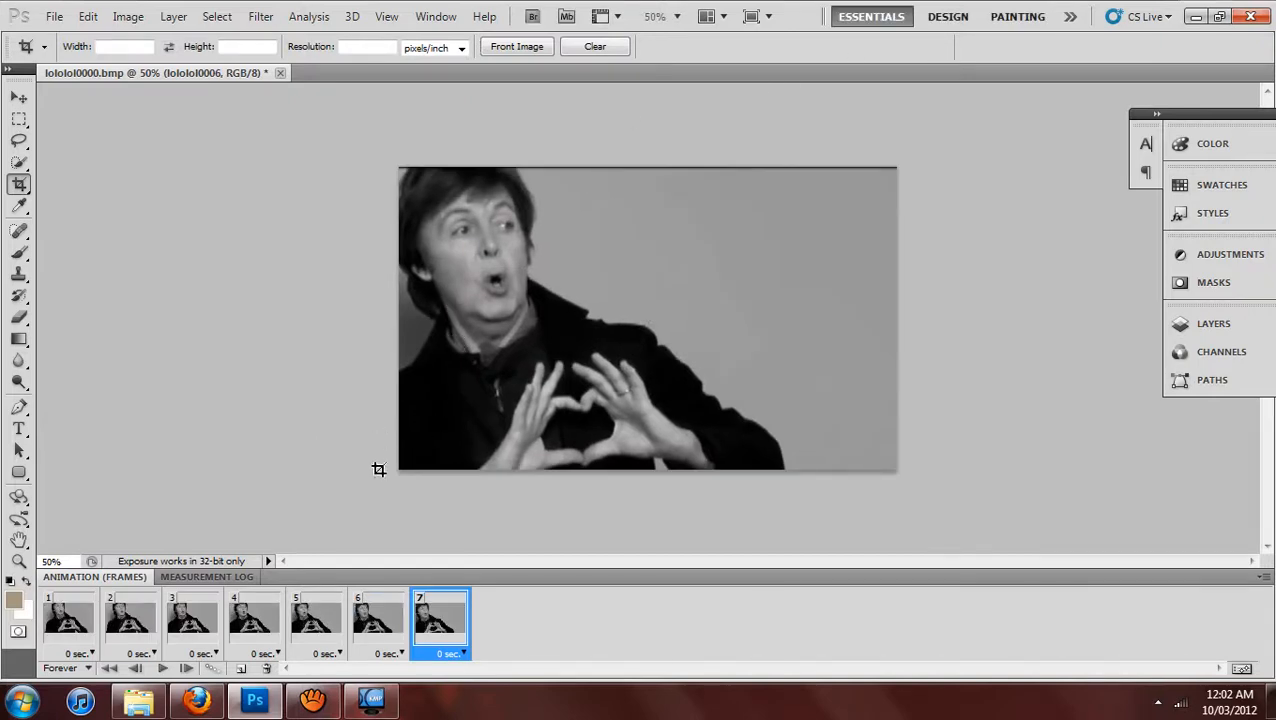
Crop away the thin black strip along the image's upper edge, leaving about 1062 by 630 pixels.
{"action": "left_click_drag", "start_coordinate": [379, 464], "coordinate": [914, 173]}
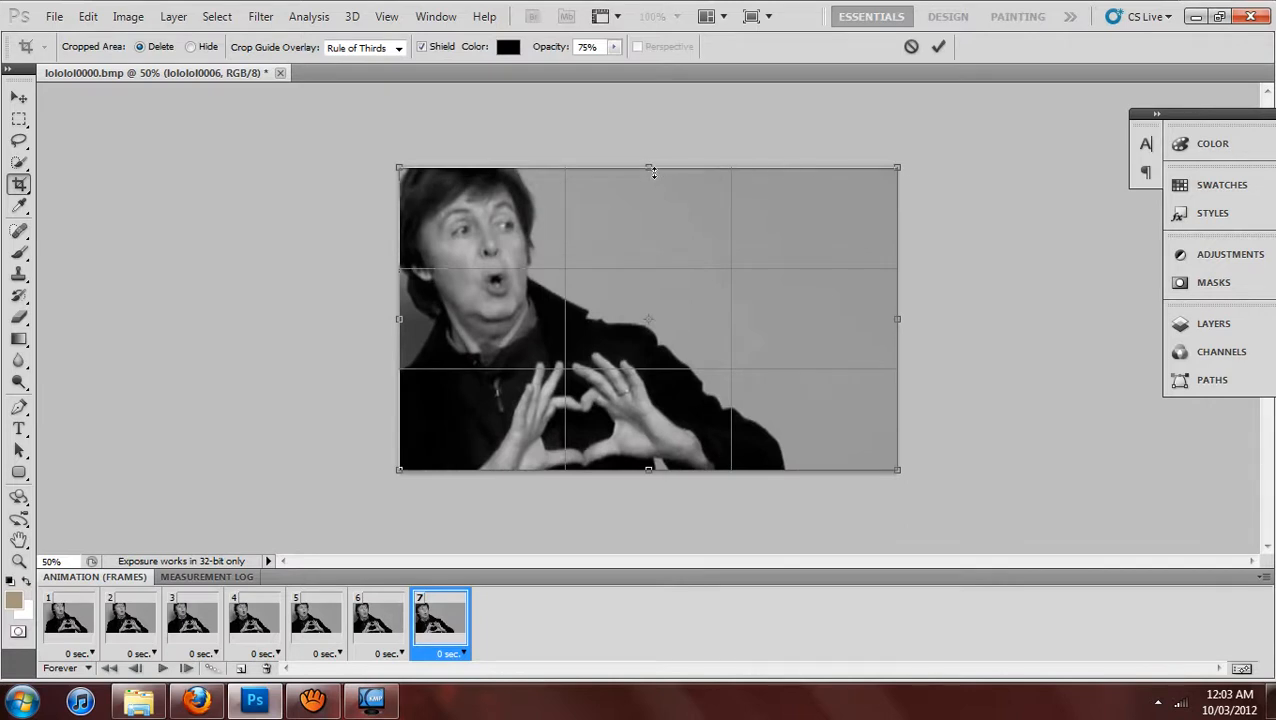
{"action": "left_click_drag", "start_coordinate": [650, 169], "coordinate": [652, 176]}
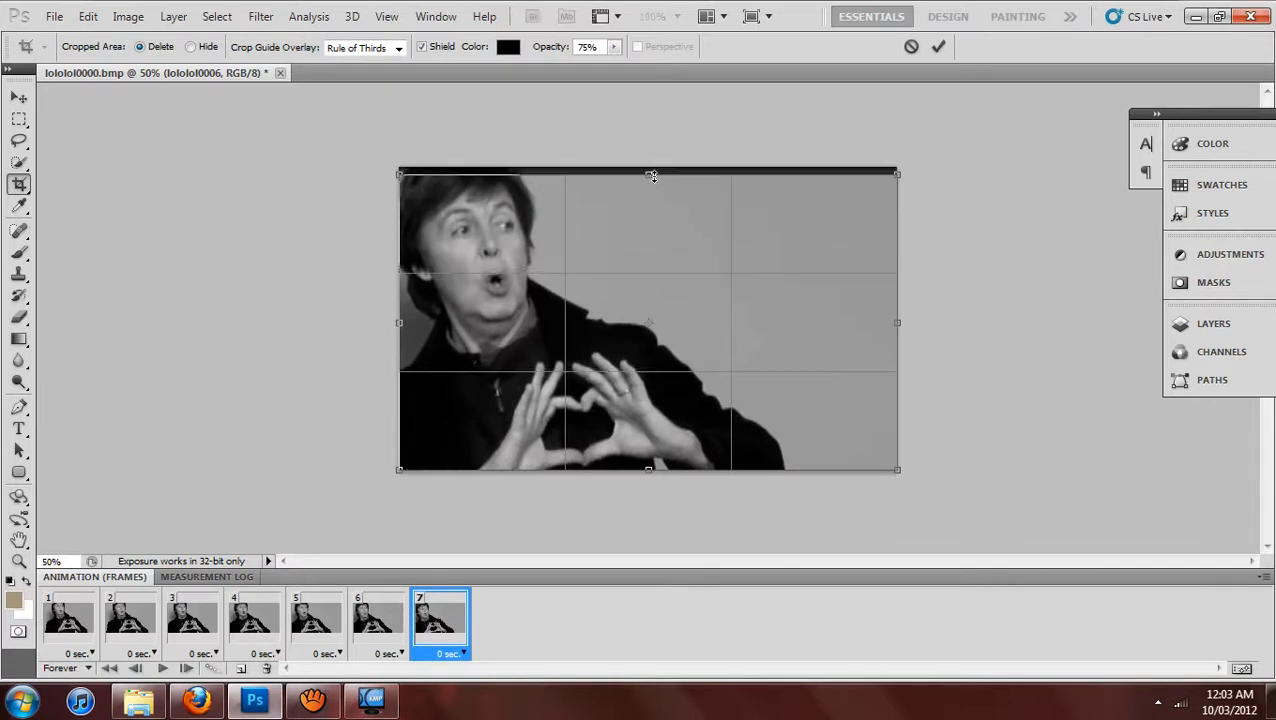
{"action": "left_click", "coordinate": [938, 47]}
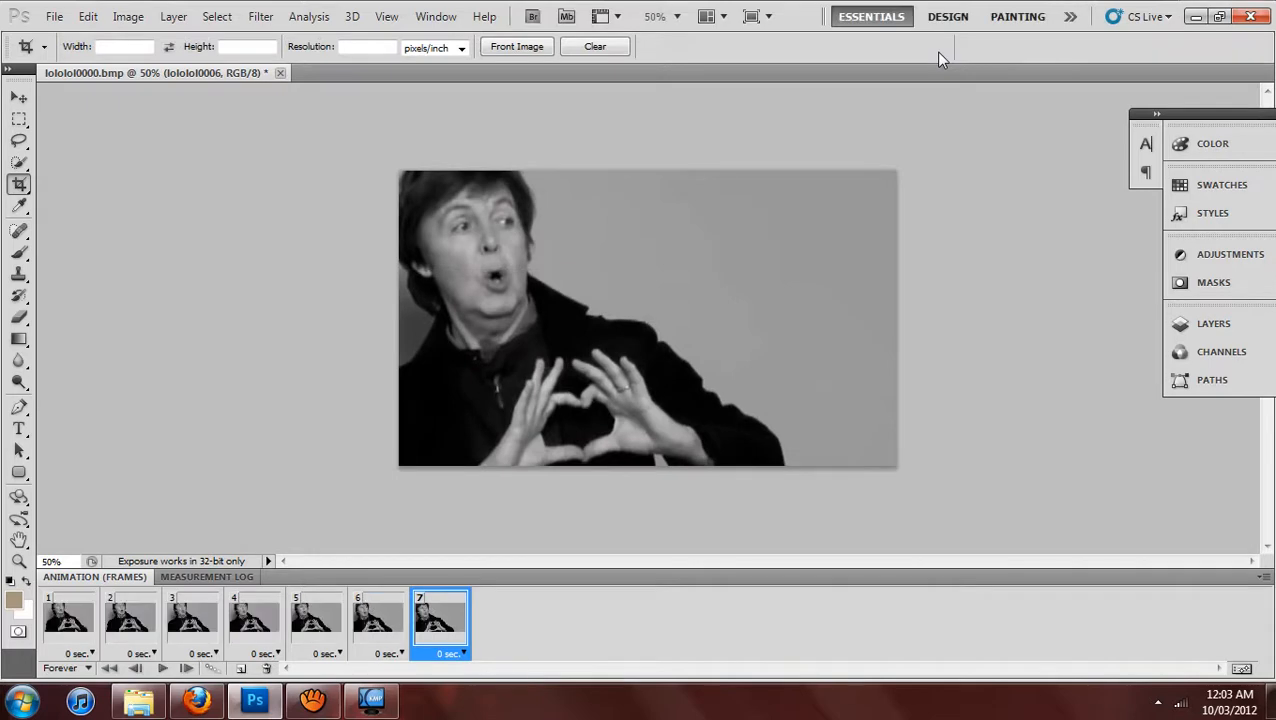
Resize the image to 500 pixels wide with its proportions constrained.
{"action": "left_click", "coordinate": [660, 16]}
{"action": "left_click", "coordinate": [675, 83]}
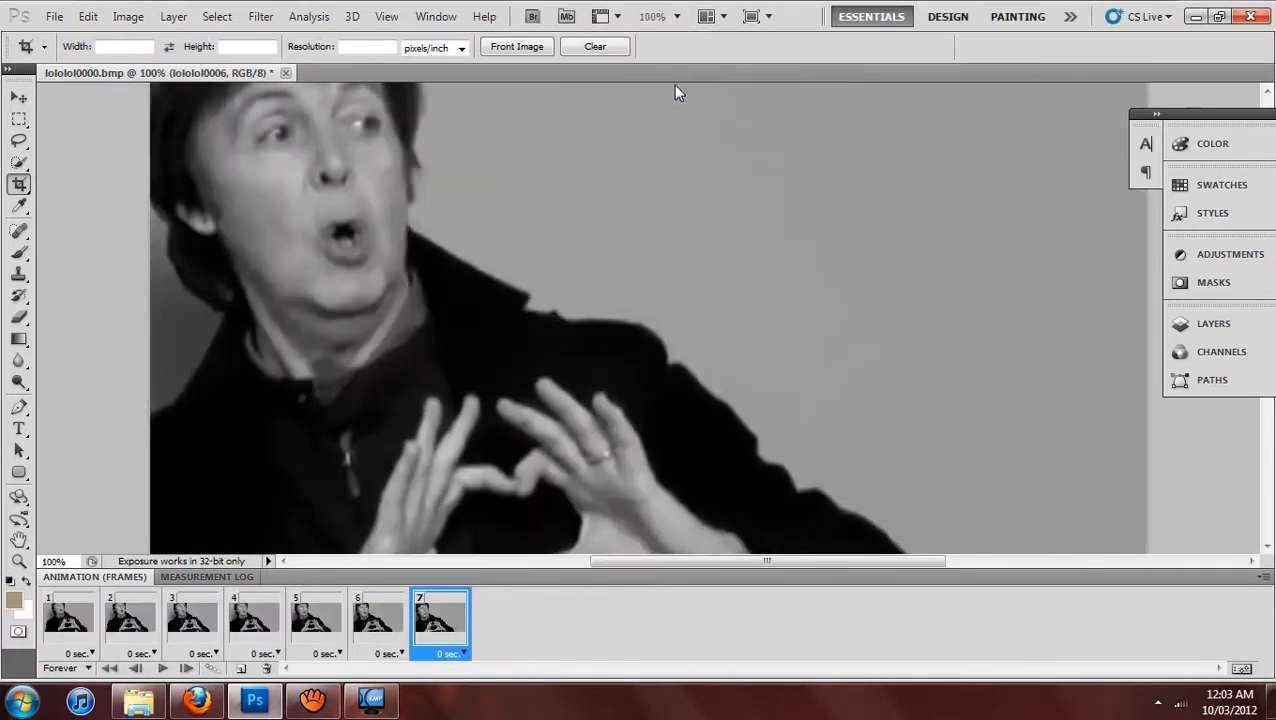
{"action": "left_click", "coordinate": [130, 17]}
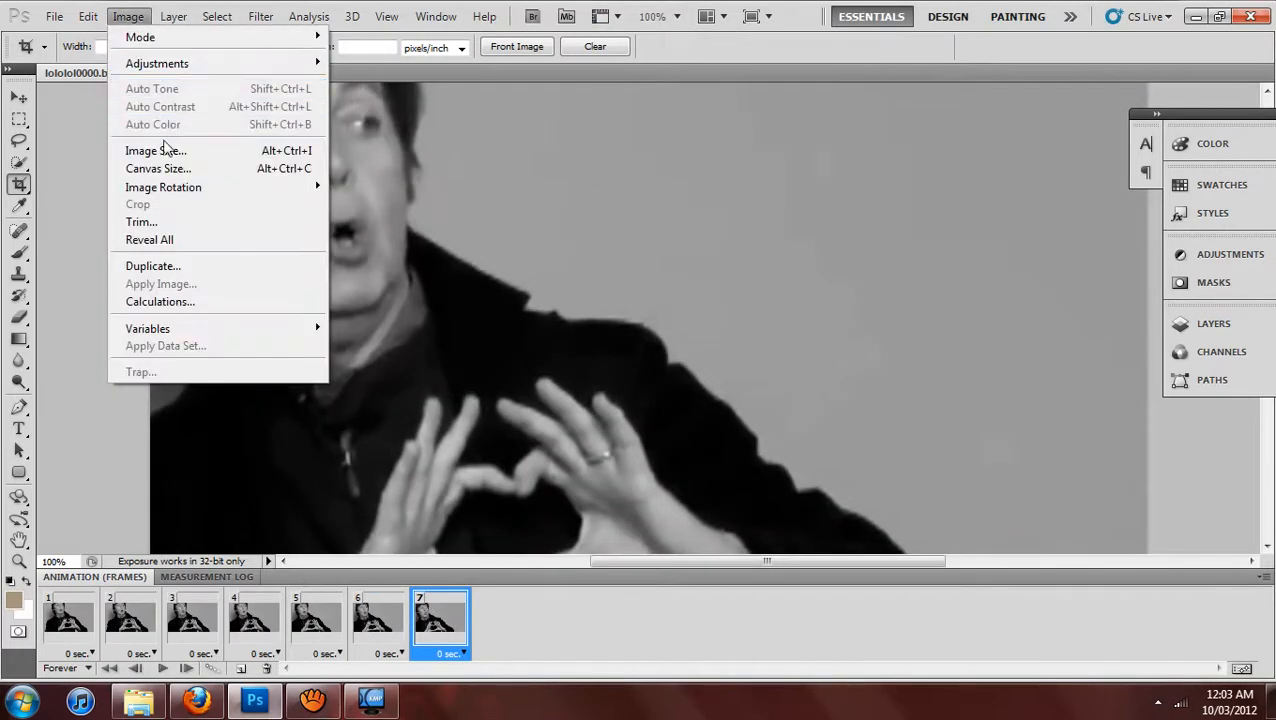
{"action": "left_click", "coordinate": [160, 150]}
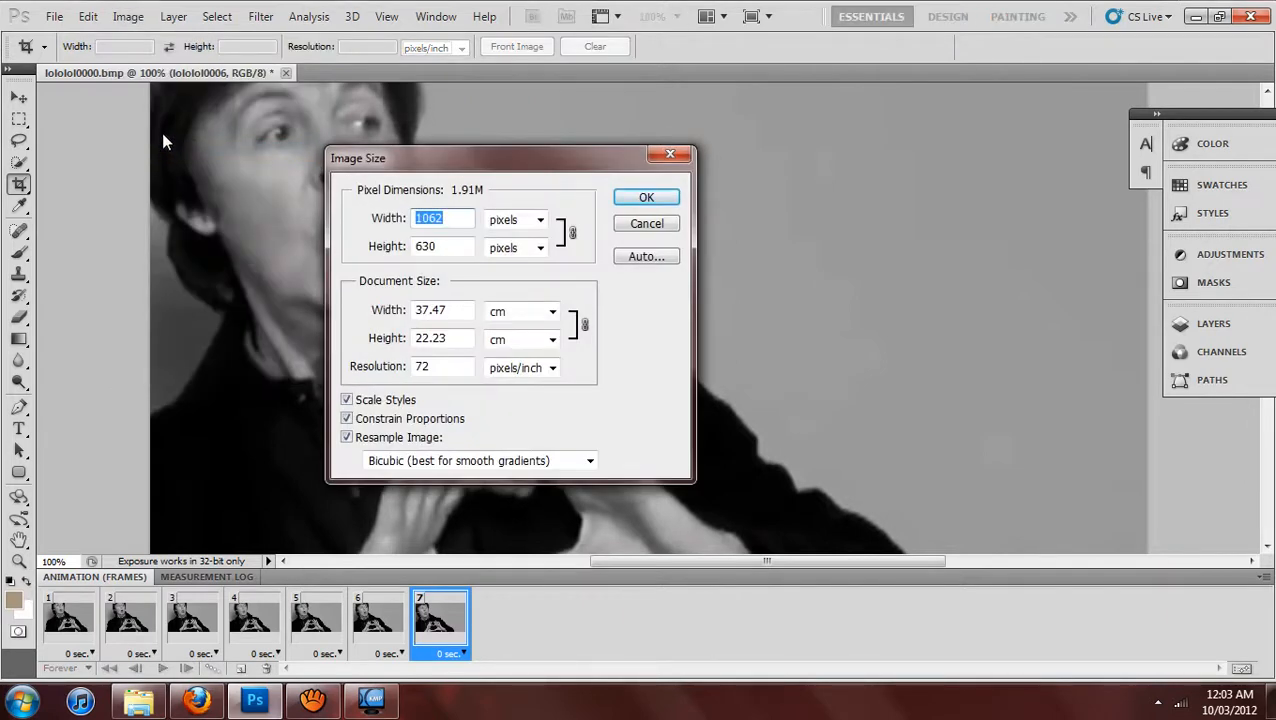
{"action": "left_click", "coordinate": [668, 156]}
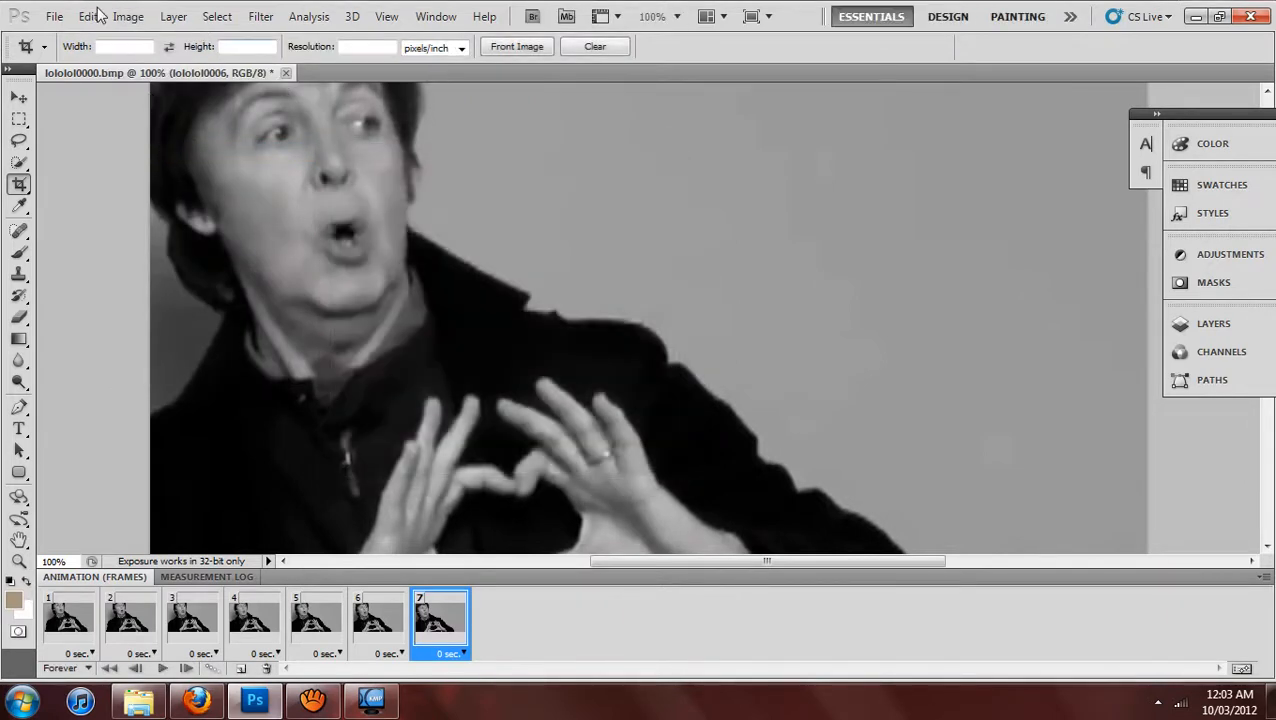
{"action": "left_click", "coordinate": [128, 17]}
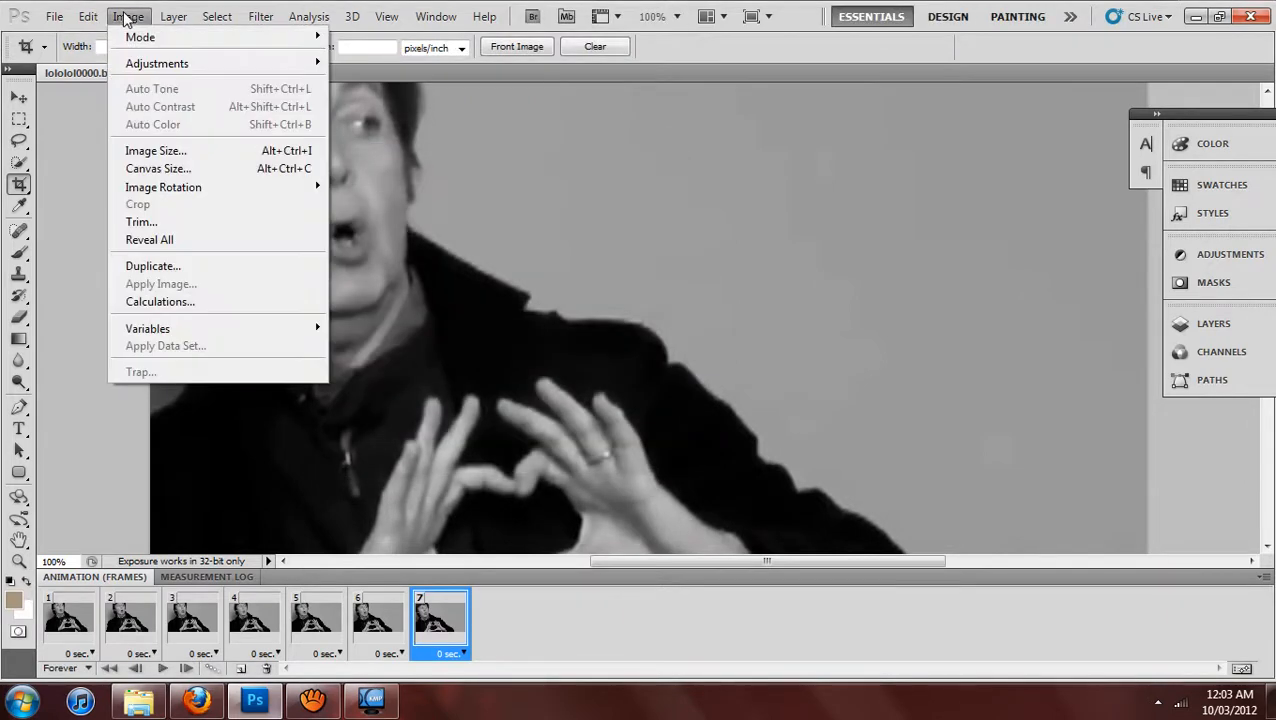
{"action": "left_click", "coordinate": [155, 150]}
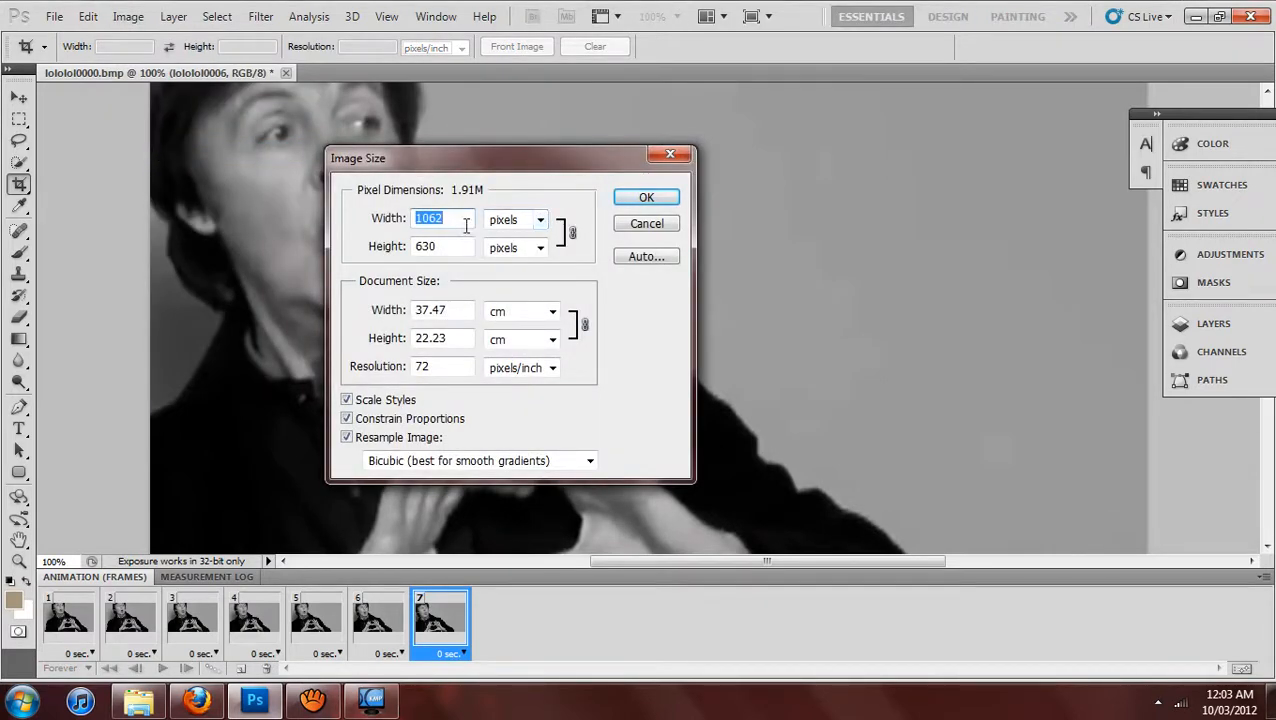
{"action": "type", "text": "500"}
{"action": "key", "text": "Return"}
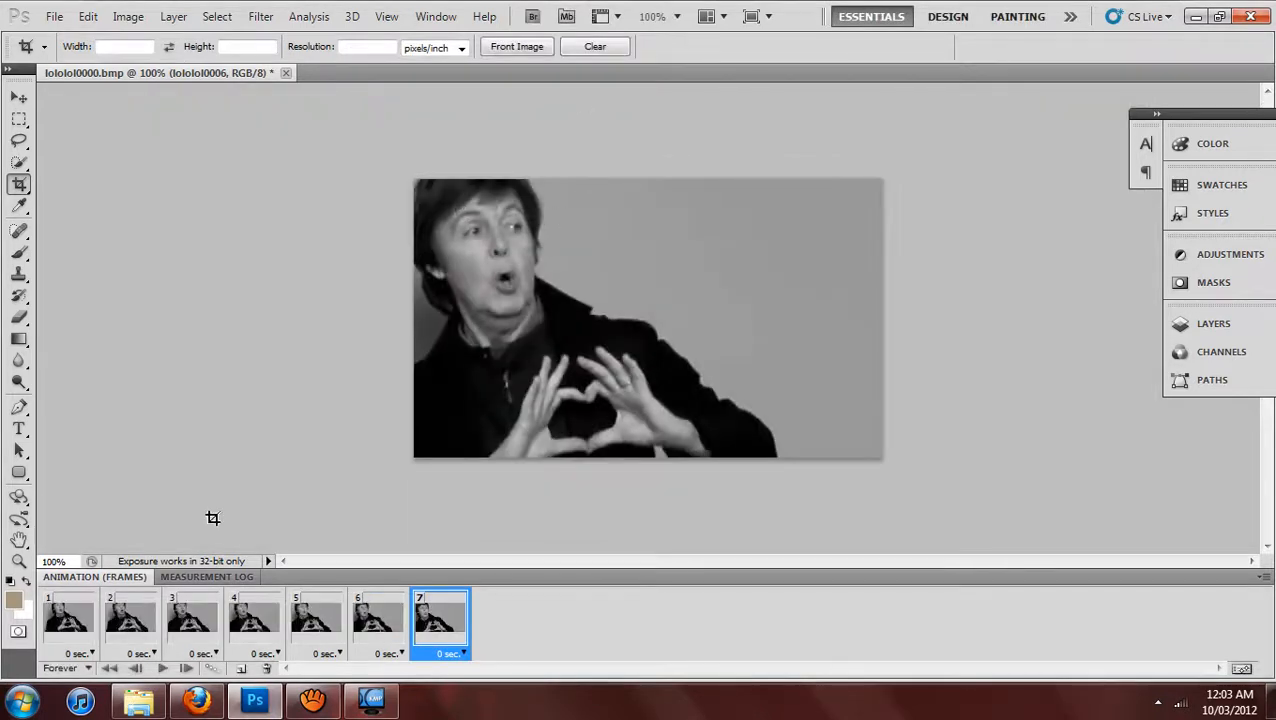
Set the delay of all seven animation frames to 0.2 seconds and preview the playback.
{"action": "left_click", "coordinate": [161, 668]}
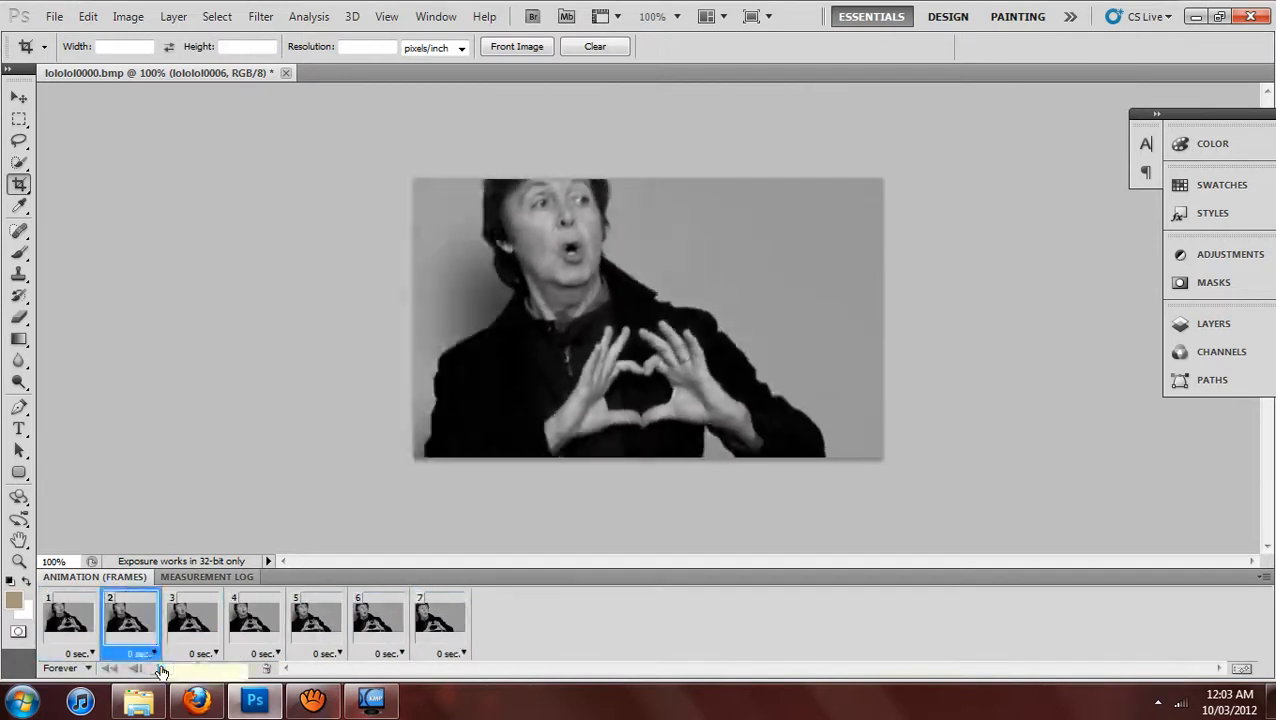
{"action": "left_click", "coordinate": [161, 668]}
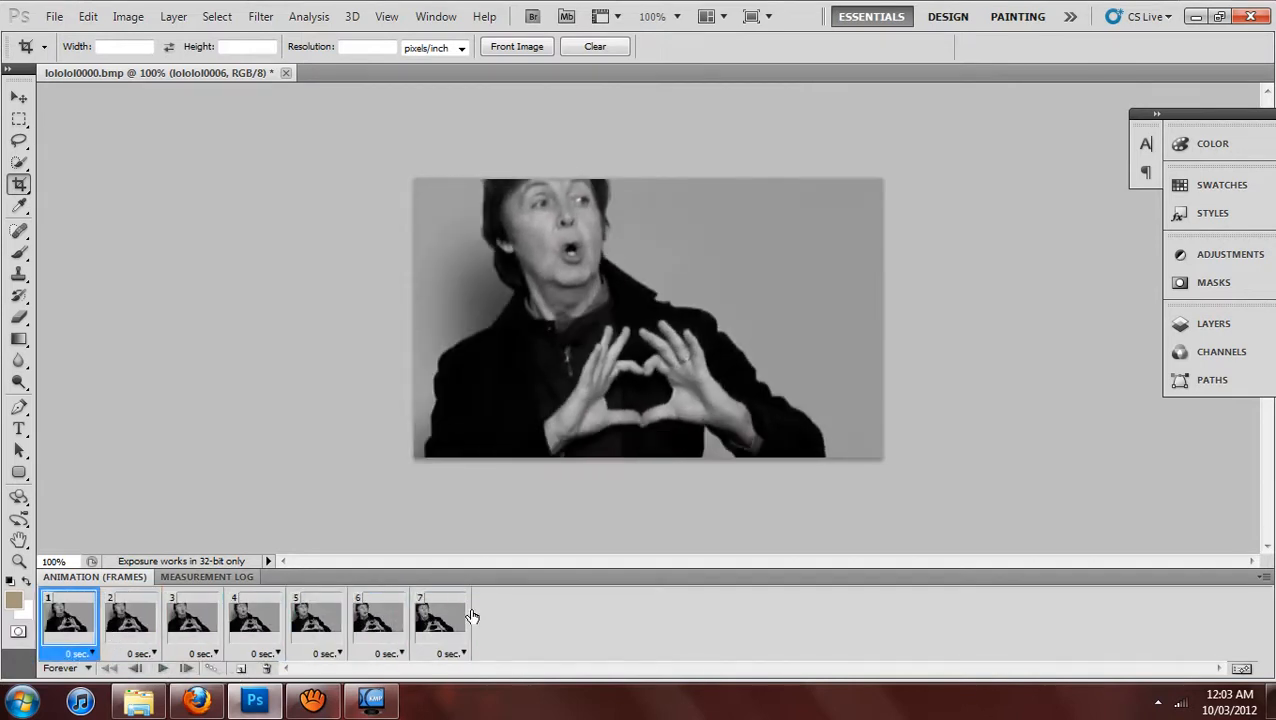
{"action": "left_click", "coordinate": [440, 628], "text": "shift"}
{"action": "left_click", "coordinate": [455, 653]}
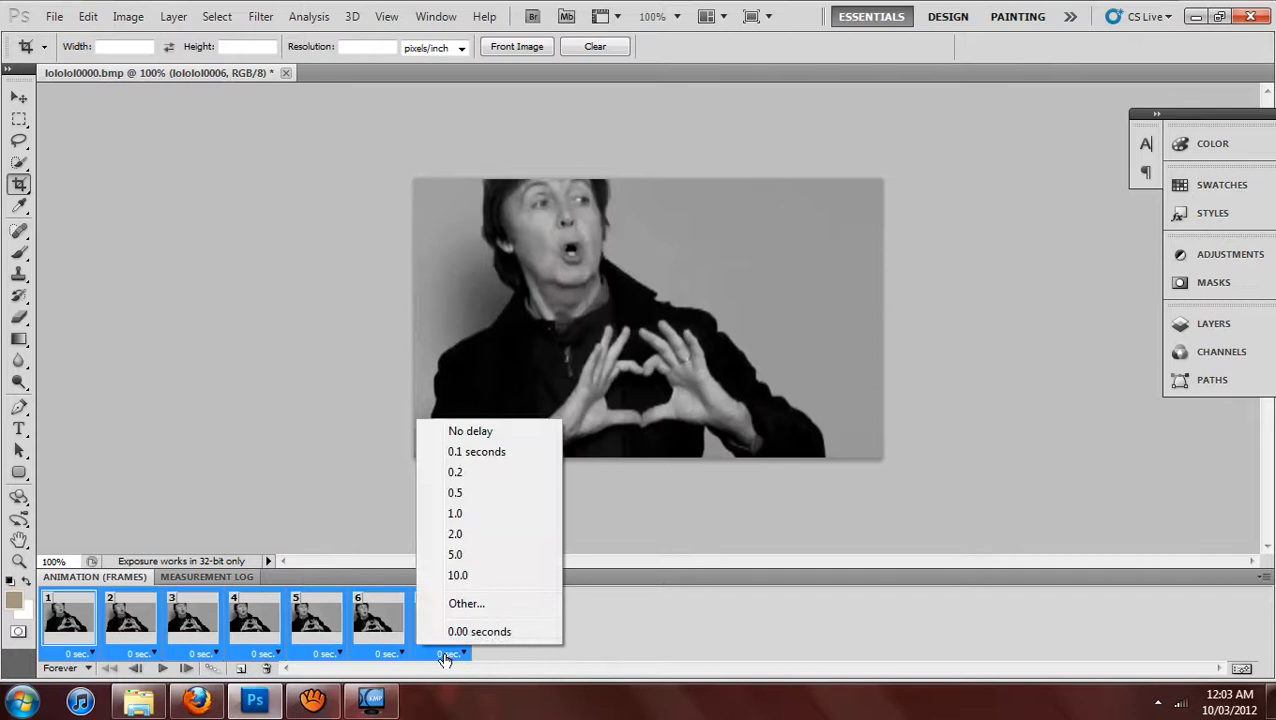
{"action": "left_click", "coordinate": [450, 472]}
{"action": "left_click", "coordinate": [161, 668]}
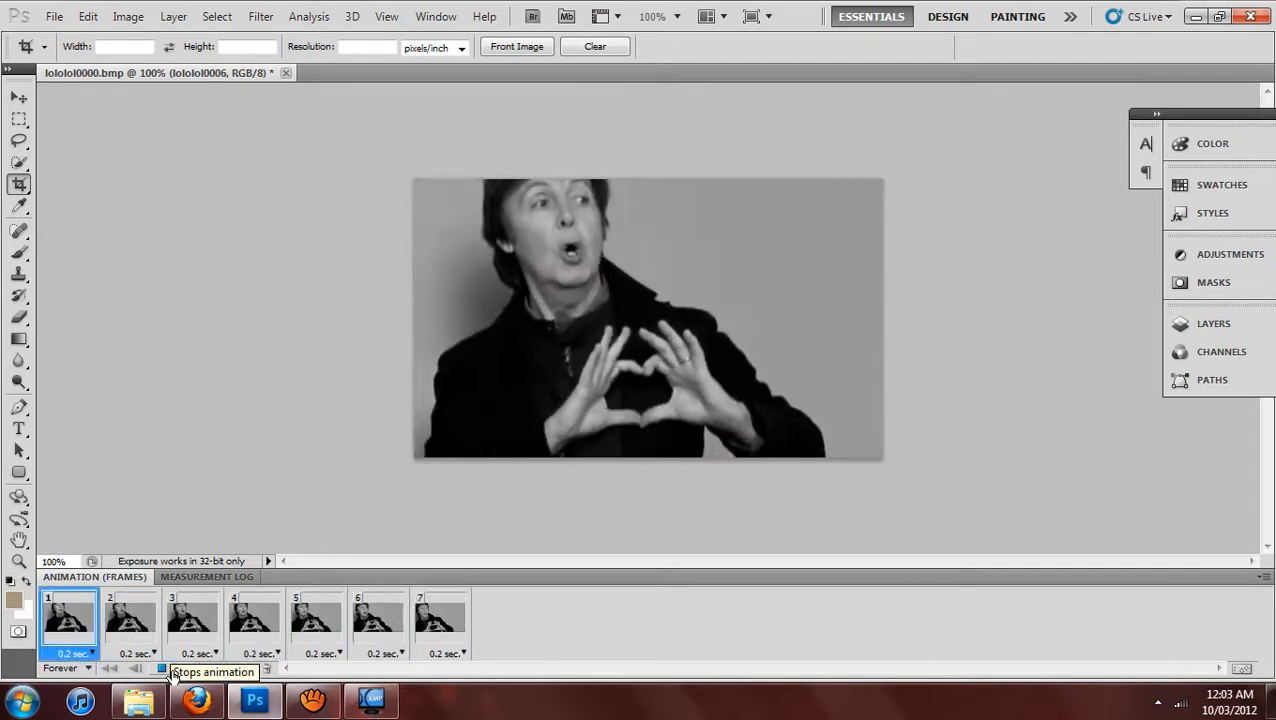
{"action": "left_click", "coordinate": [161, 668]}
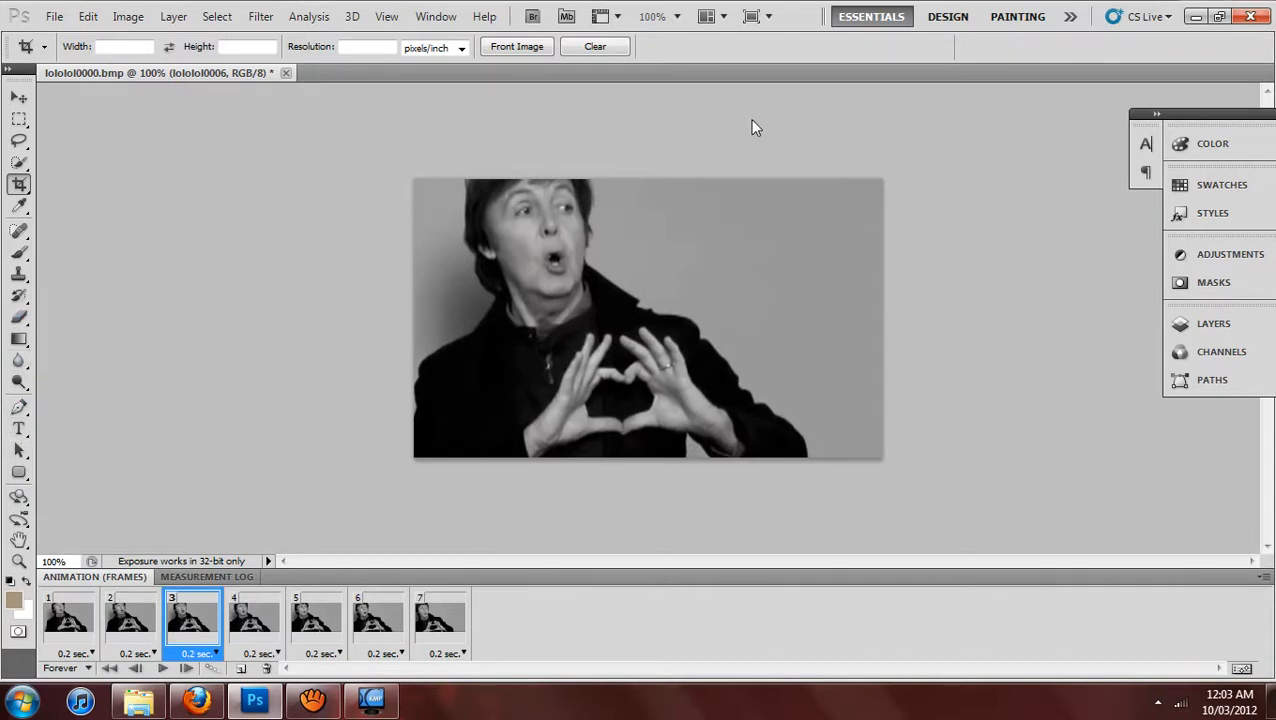
Select animation frame 1 and make its Background layer active in the expanded Layers panel.
{"action": "left_click", "coordinate": [128, 16]}
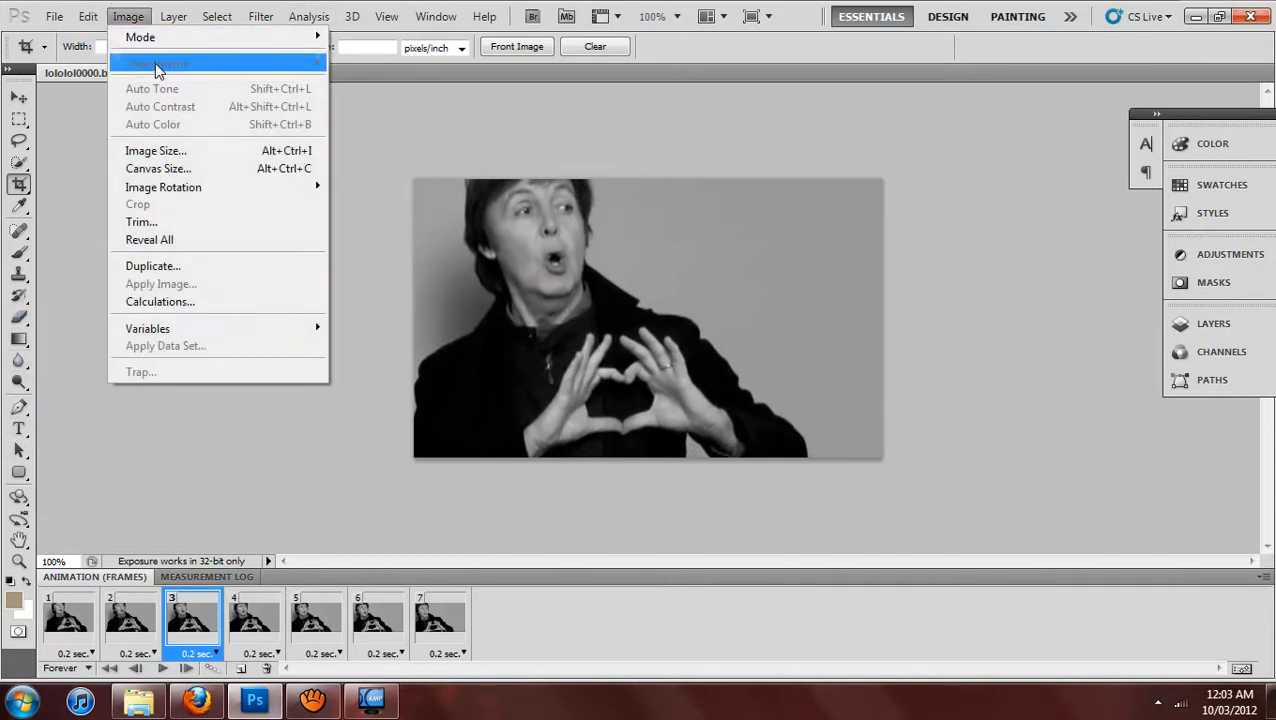
{"action": "left_click", "coordinate": [128, 16]}
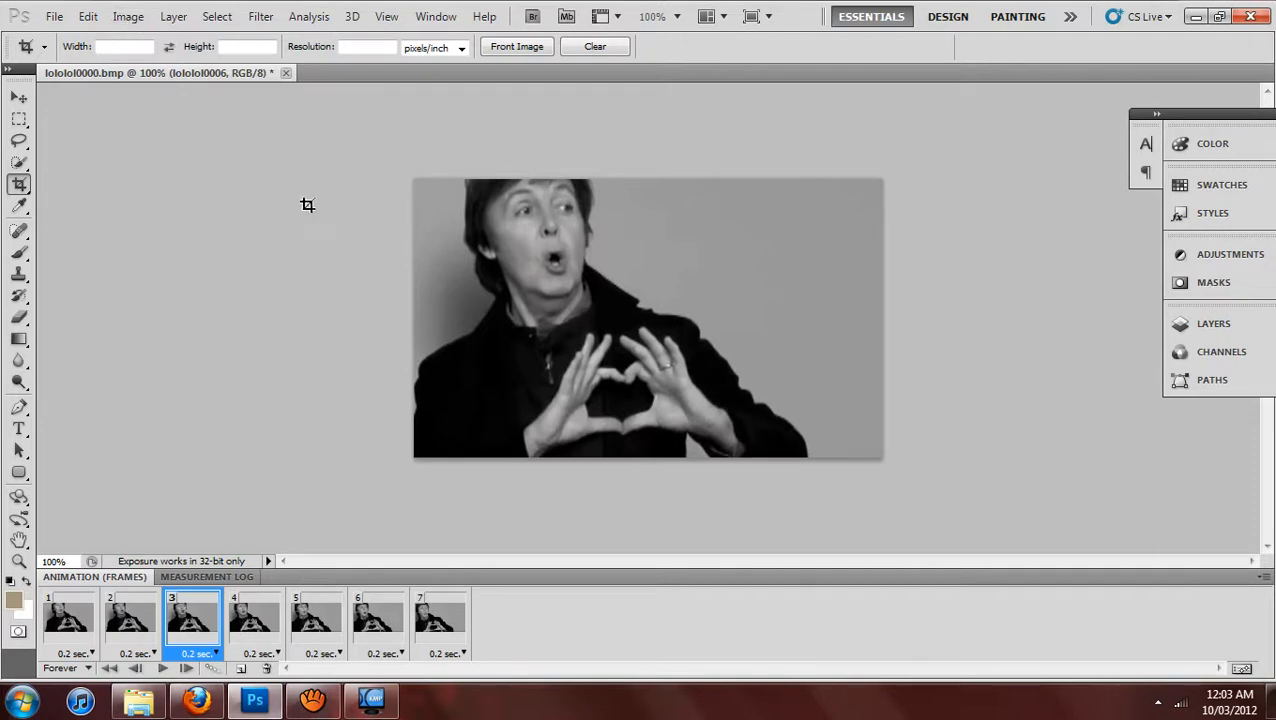
{"action": "left_click", "coordinate": [79, 617]}
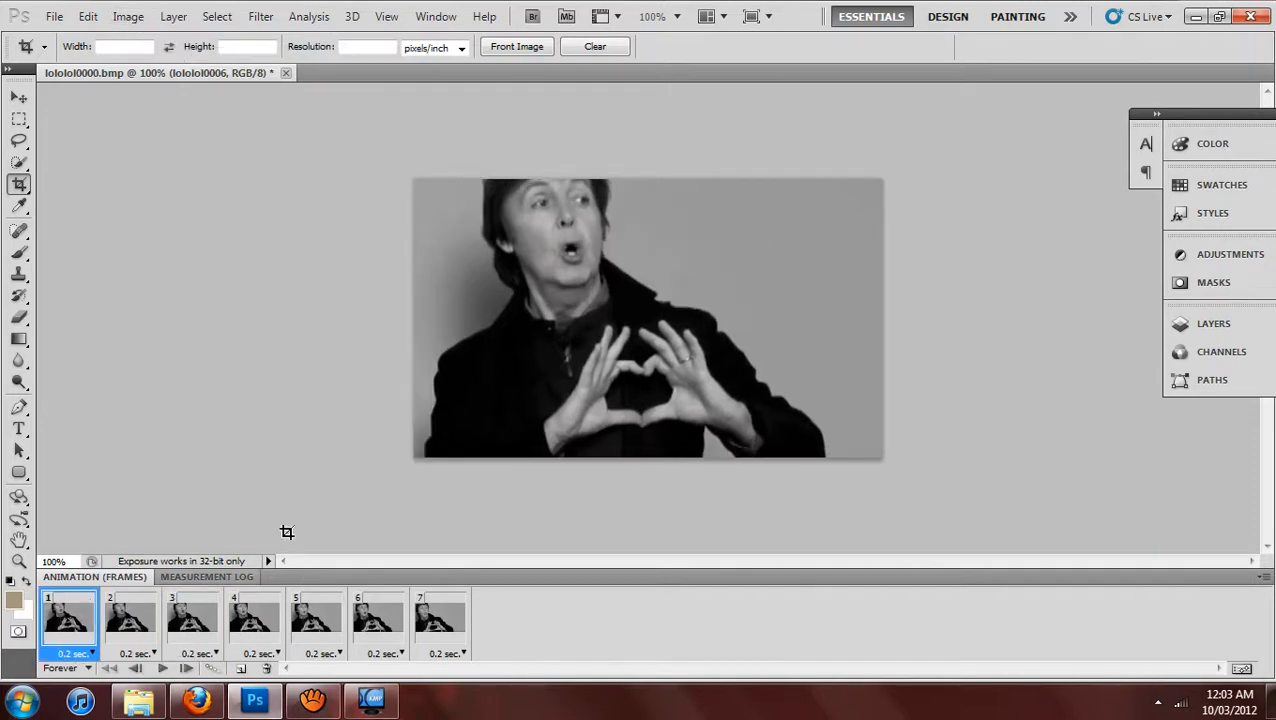
{"action": "left_click", "coordinate": [1212, 336]}
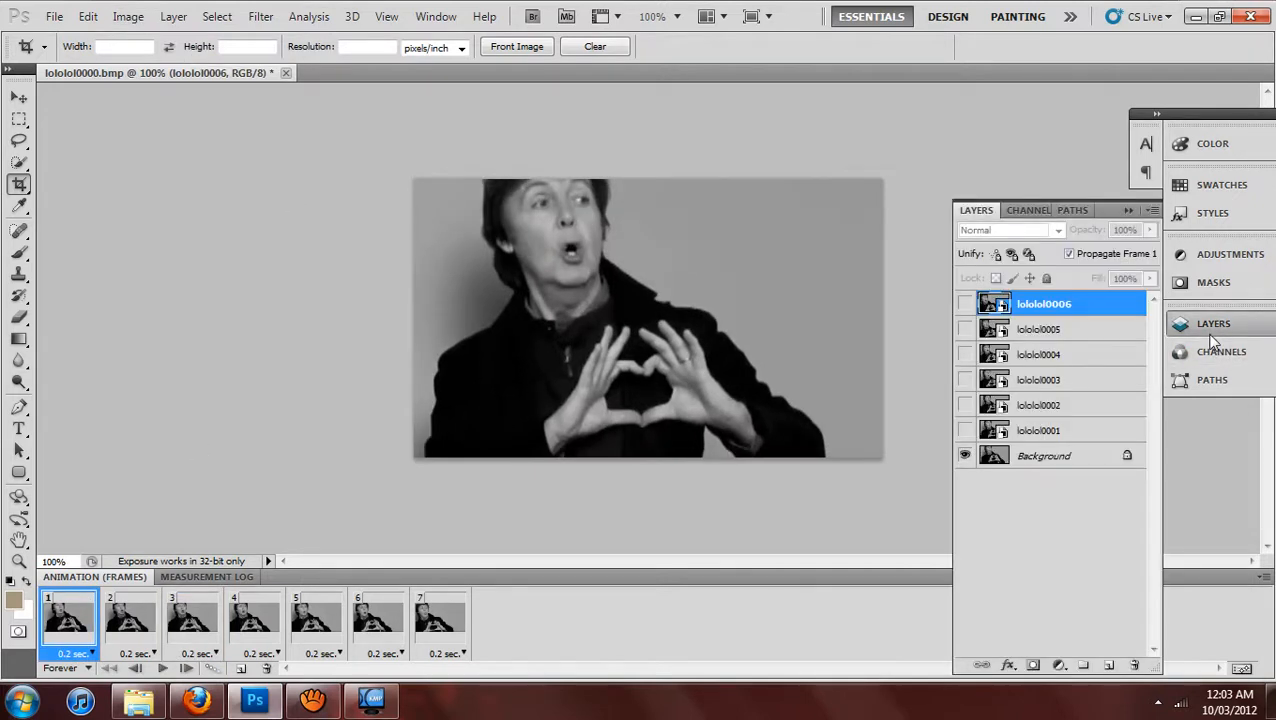
{"action": "left_click", "coordinate": [1056, 452]}
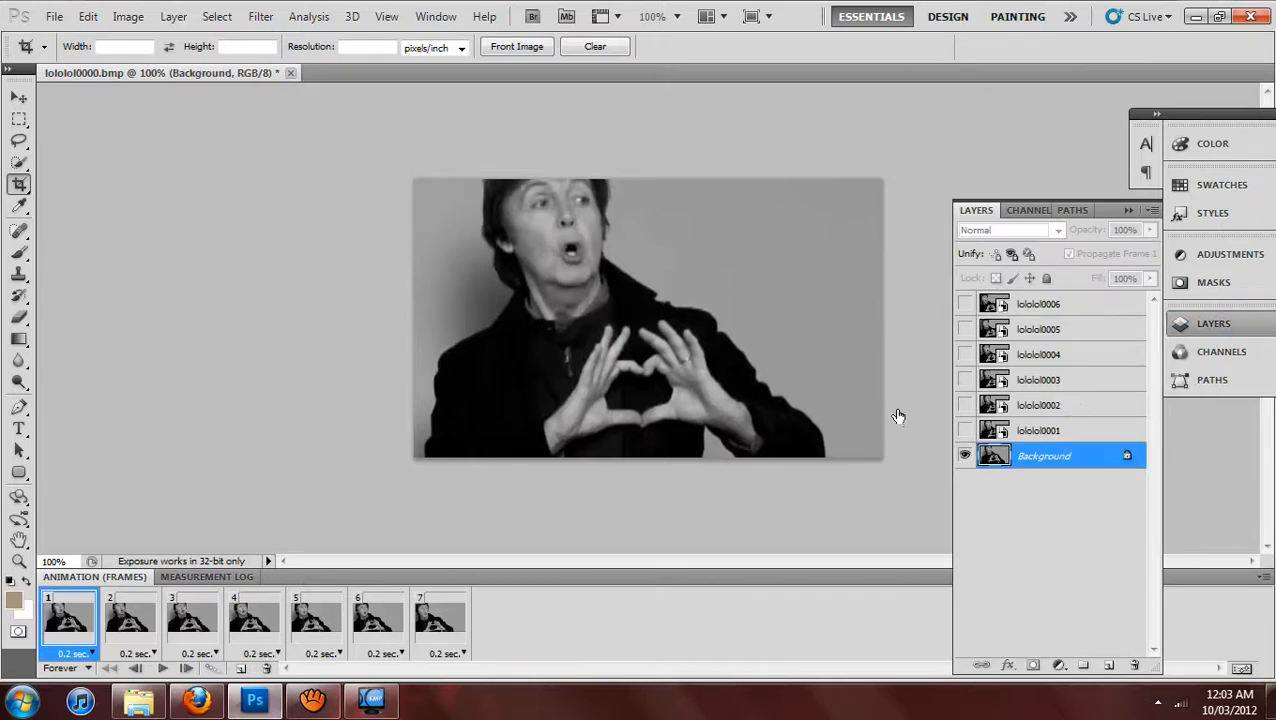
Try Auto Tone and Auto Contrast on the Background layer, undoing each adjustment.
{"action": "left_click", "coordinate": [128, 16]}
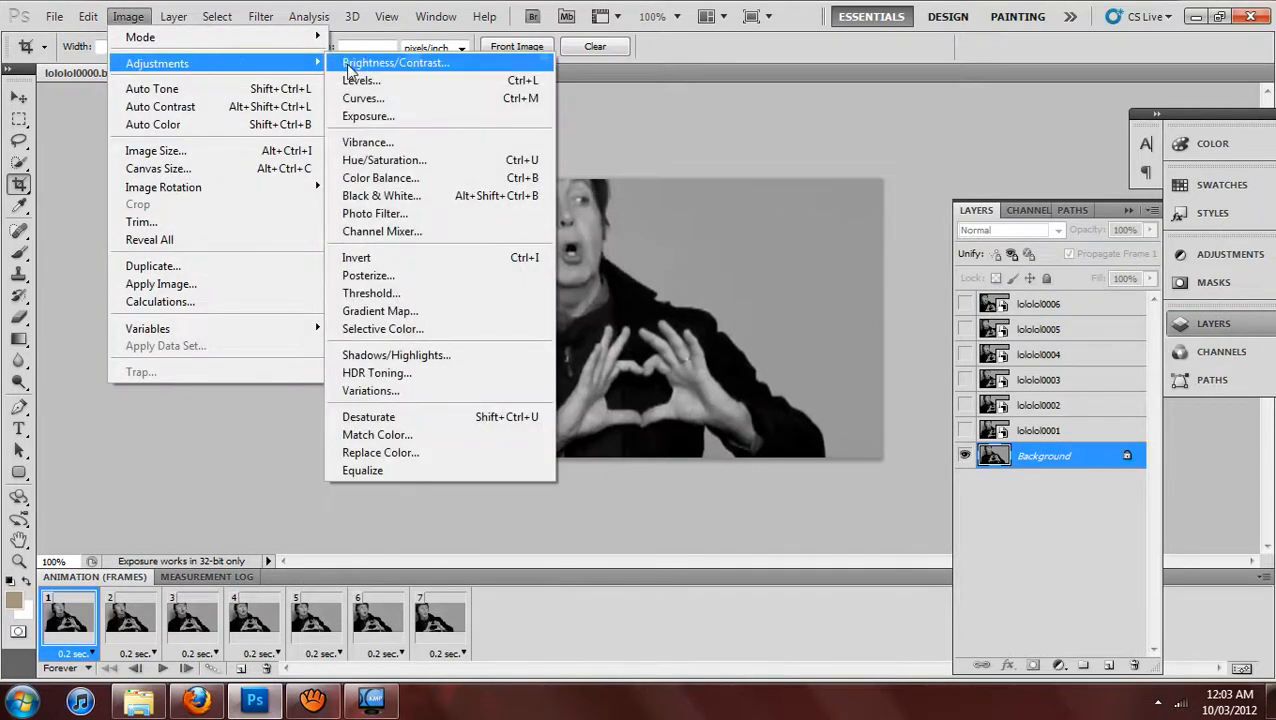
{"action": "left_click", "coordinate": [272, 88]}
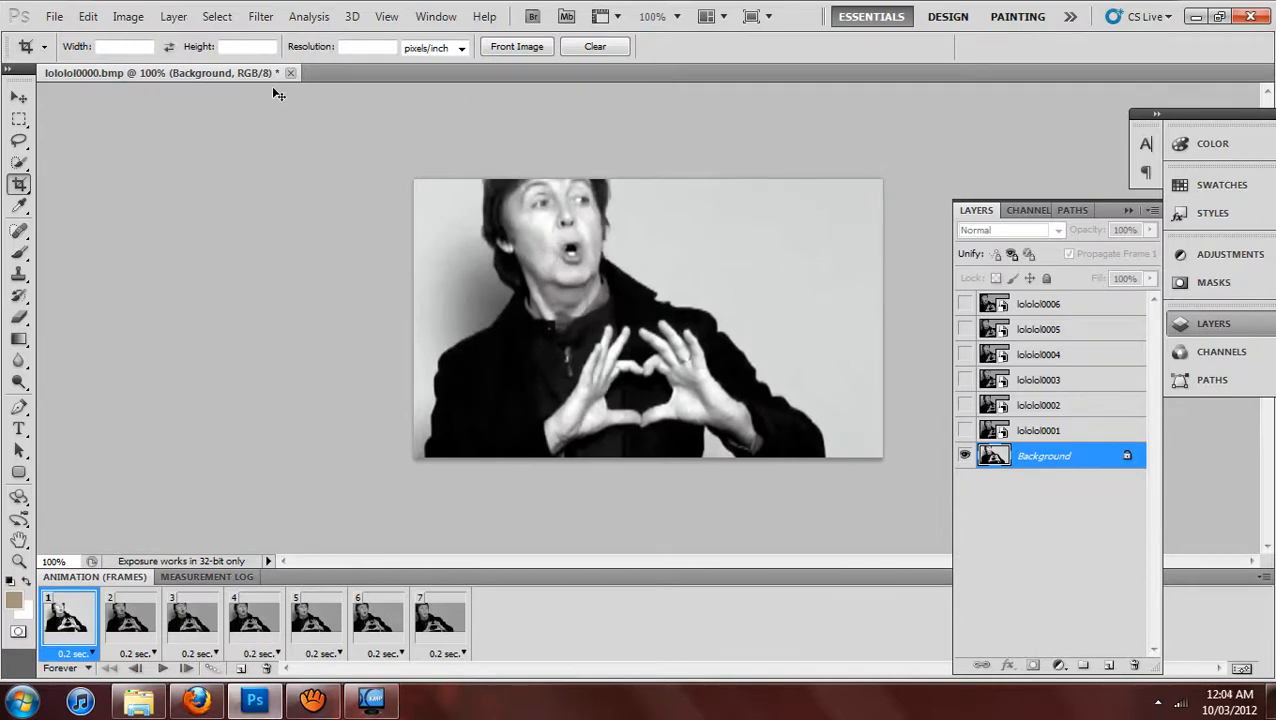
{"action": "key", "text": "ctrl+z"}
{"action": "left_click", "coordinate": [128, 18]}
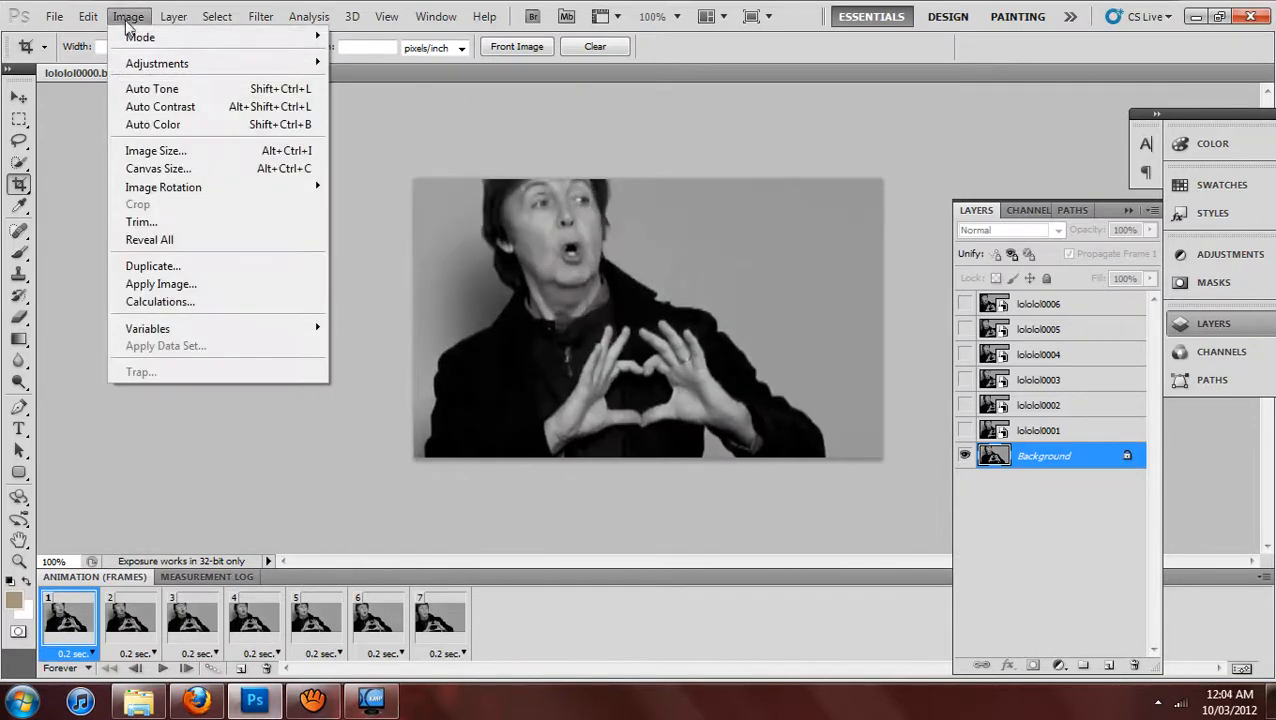
{"action": "left_click", "coordinate": [176, 88]}
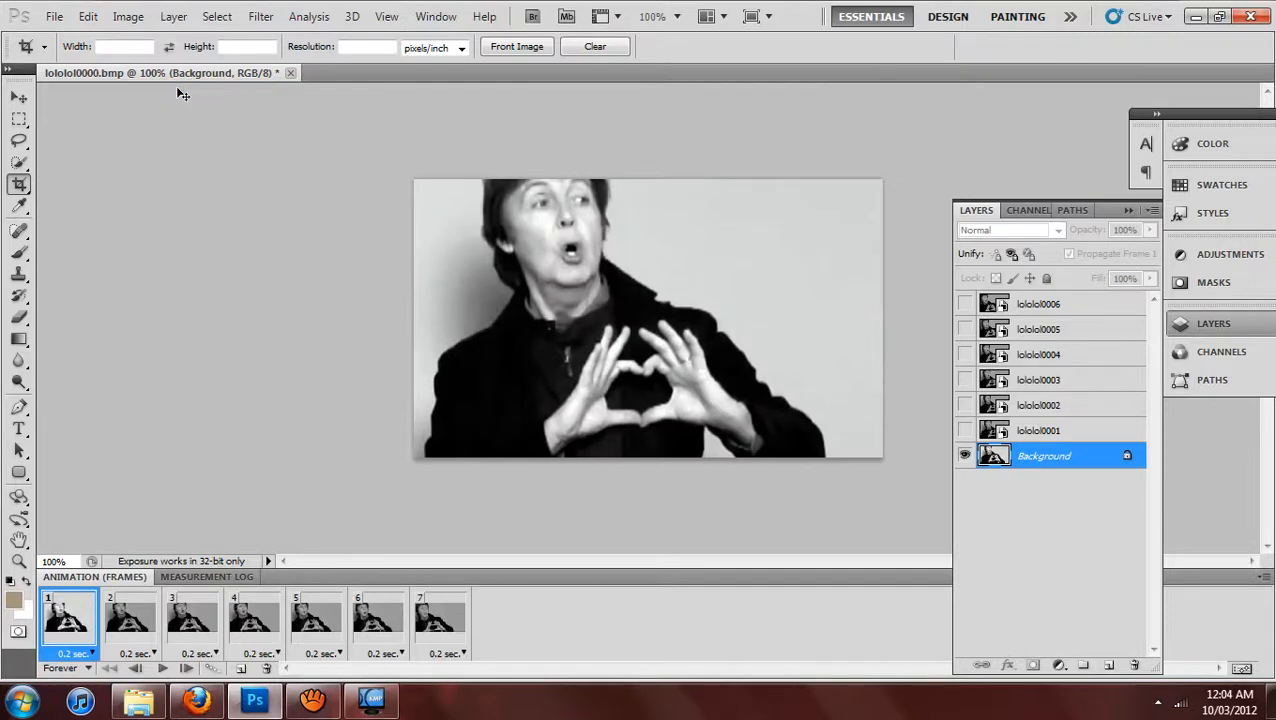
{"action": "key", "text": "ctrl+z"}
{"action": "left_click", "coordinate": [128, 17]}
{"action": "left_click", "coordinate": [158, 105]}
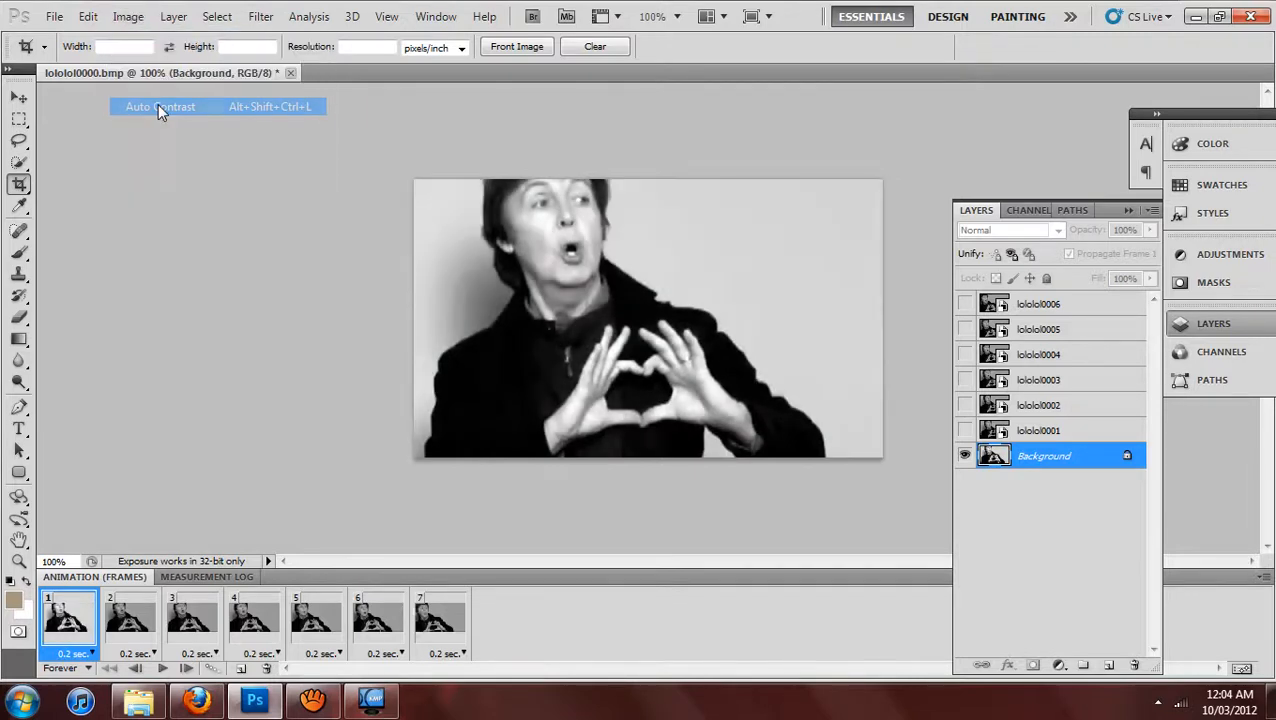
{"action": "key", "text": "ctrl+z"}
Try a gamma correction in the Exposure adjustment on the Background layer, cancel it, and preview the animation.
{"action": "left_click", "coordinate": [128, 17]}
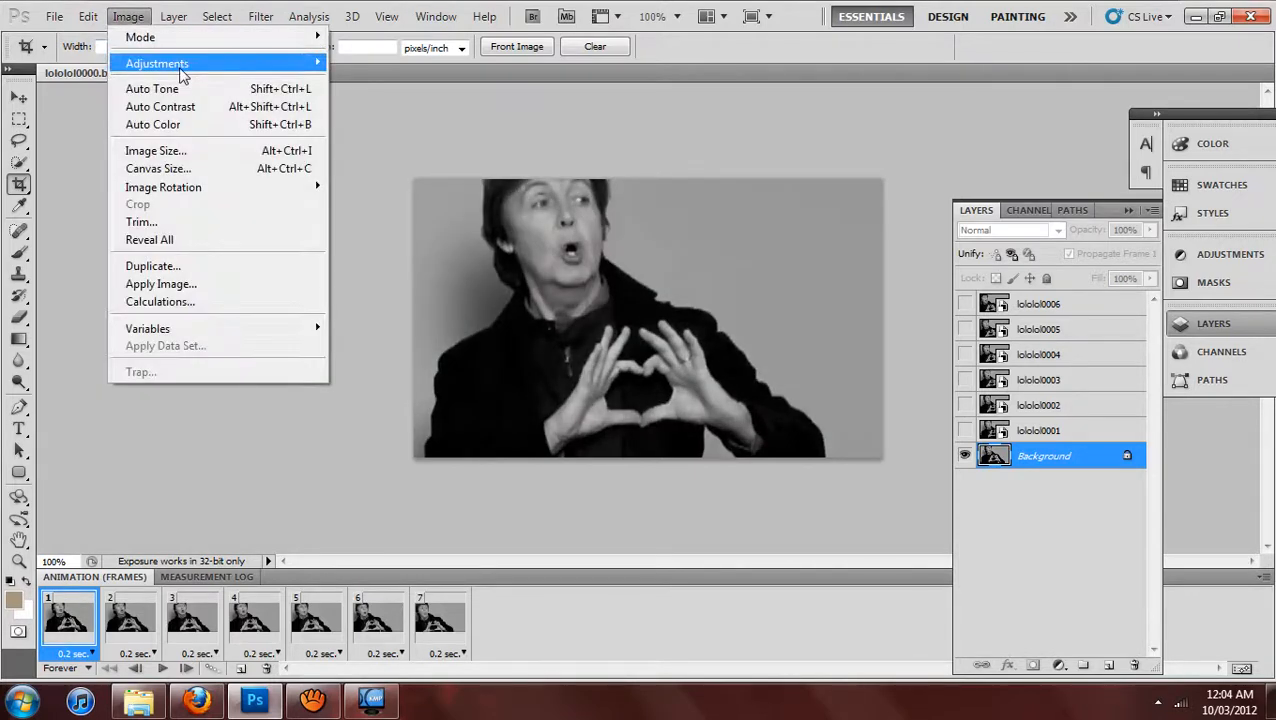
{"action": "mouse_move", "coordinate": [200, 63]}
{"action": "left_click", "coordinate": [450, 117]}
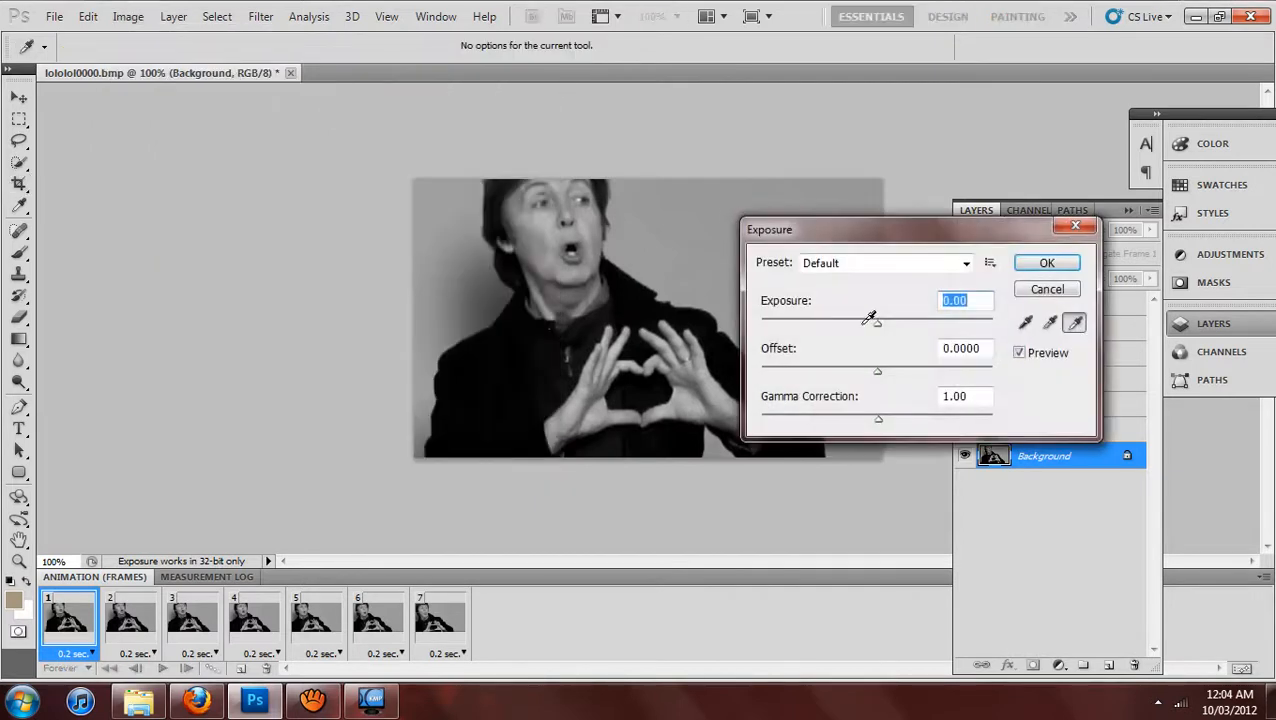
{"action": "left_click_drag", "start_coordinate": [880, 420], "coordinate": [894, 424]}
{"action": "left_click", "coordinate": [1021, 289]}
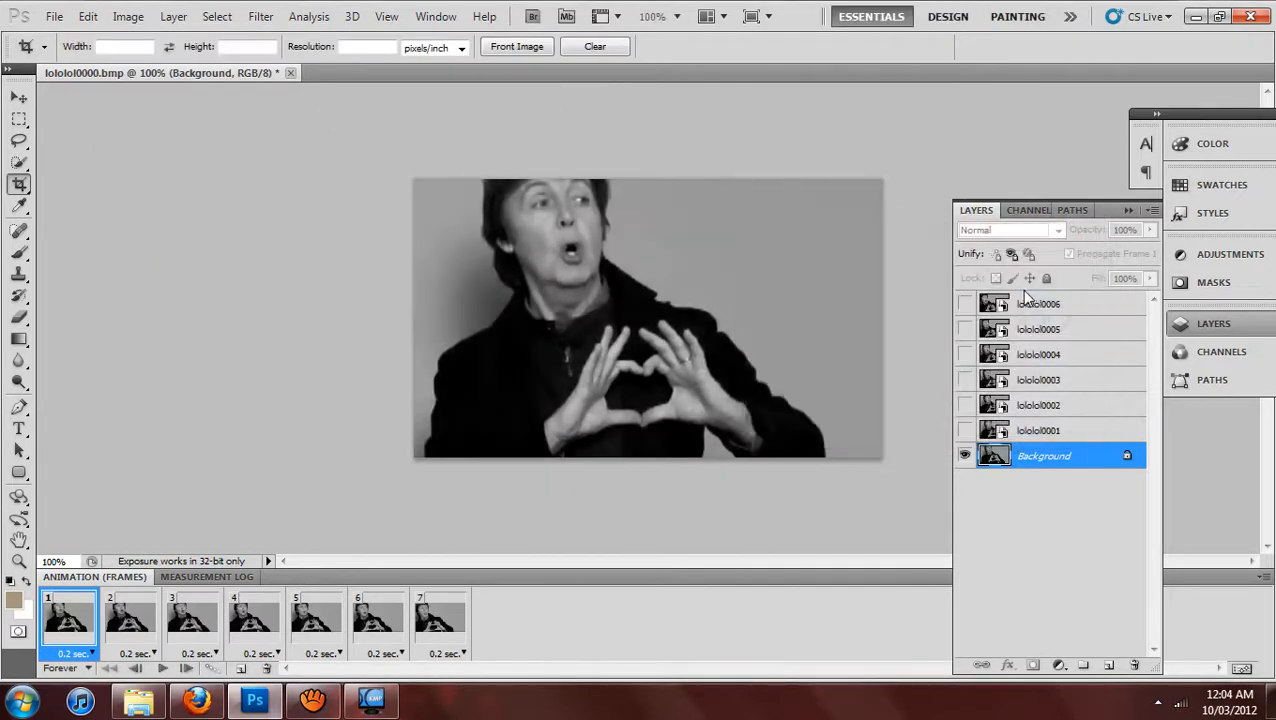
{"action": "left_click", "coordinate": [162, 668]}
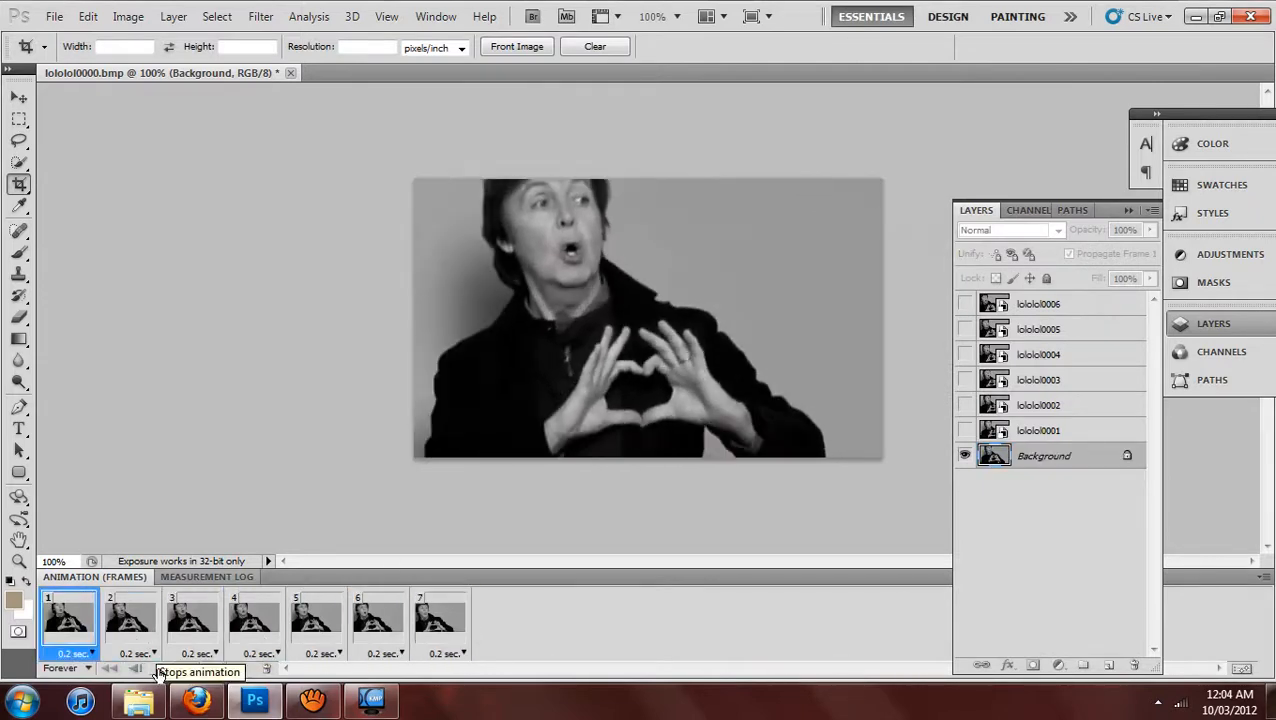
{"action": "left_click", "coordinate": [160, 670]}
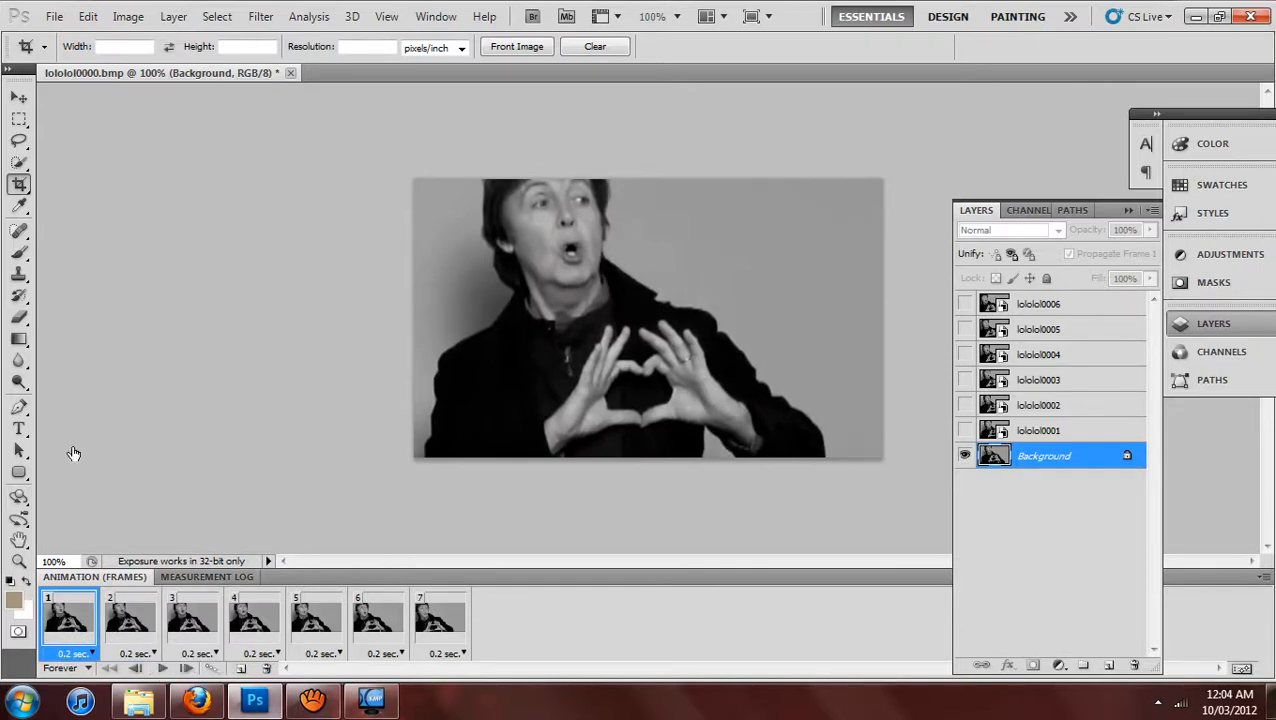
Add the creator's name as a small white 6 pt text watermark in the image's lower-left corner, above the Background layer.
{"action": "left_click", "coordinate": [19, 428]}
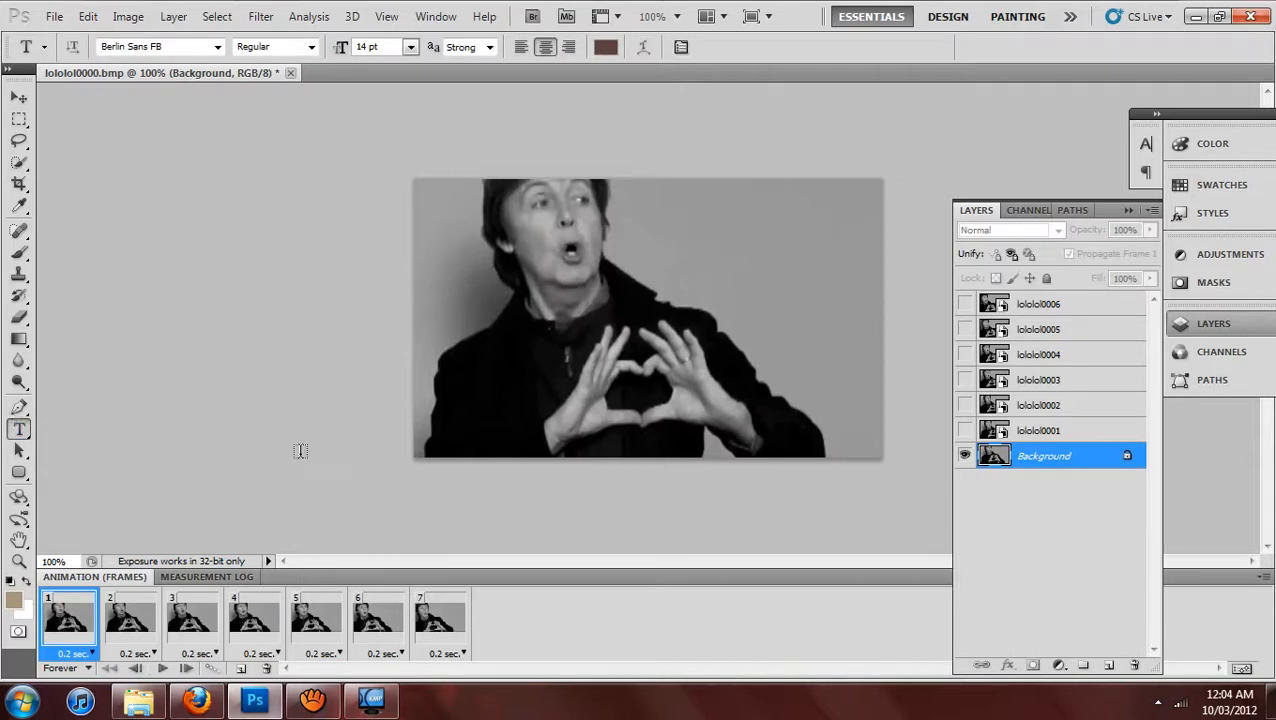
{"action": "left_click_drag", "start_coordinate": [405, 437], "coordinate": [461, 457]}
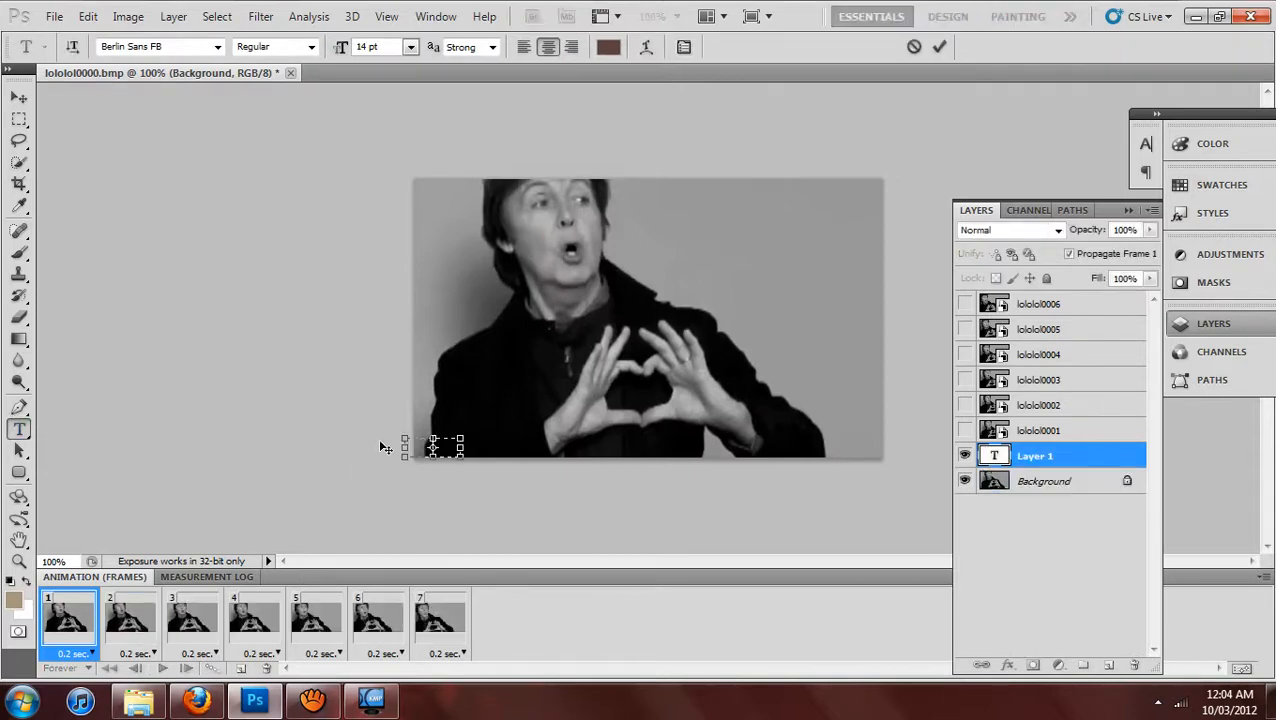
{"action": "left_click", "coordinate": [410, 47]}
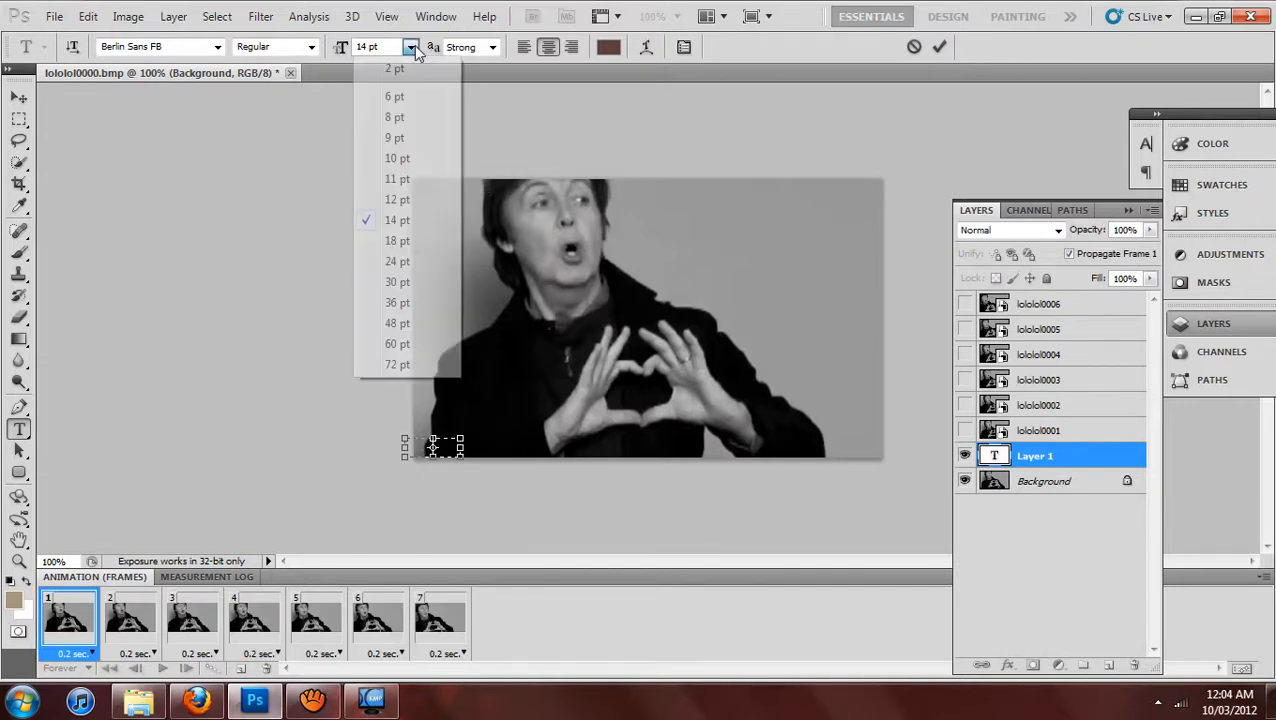
{"action": "left_click", "coordinate": [407, 95]}
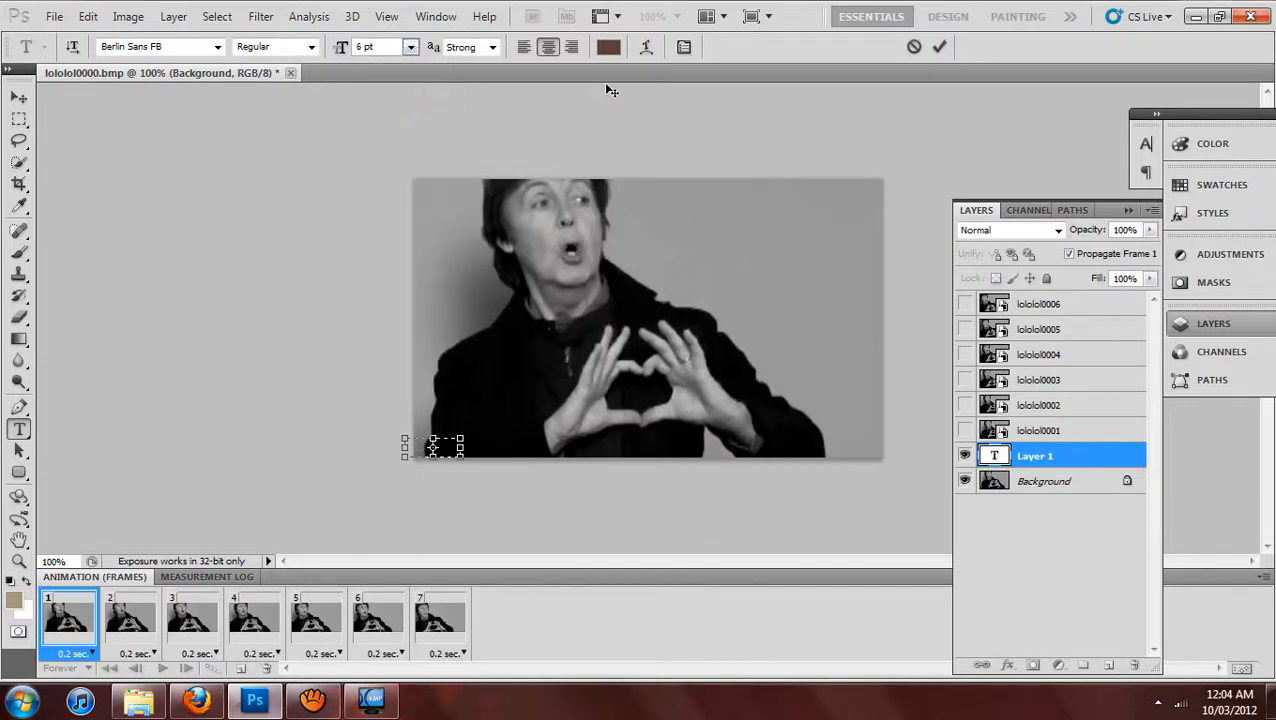
{"action": "left_click", "coordinate": [608, 46]}
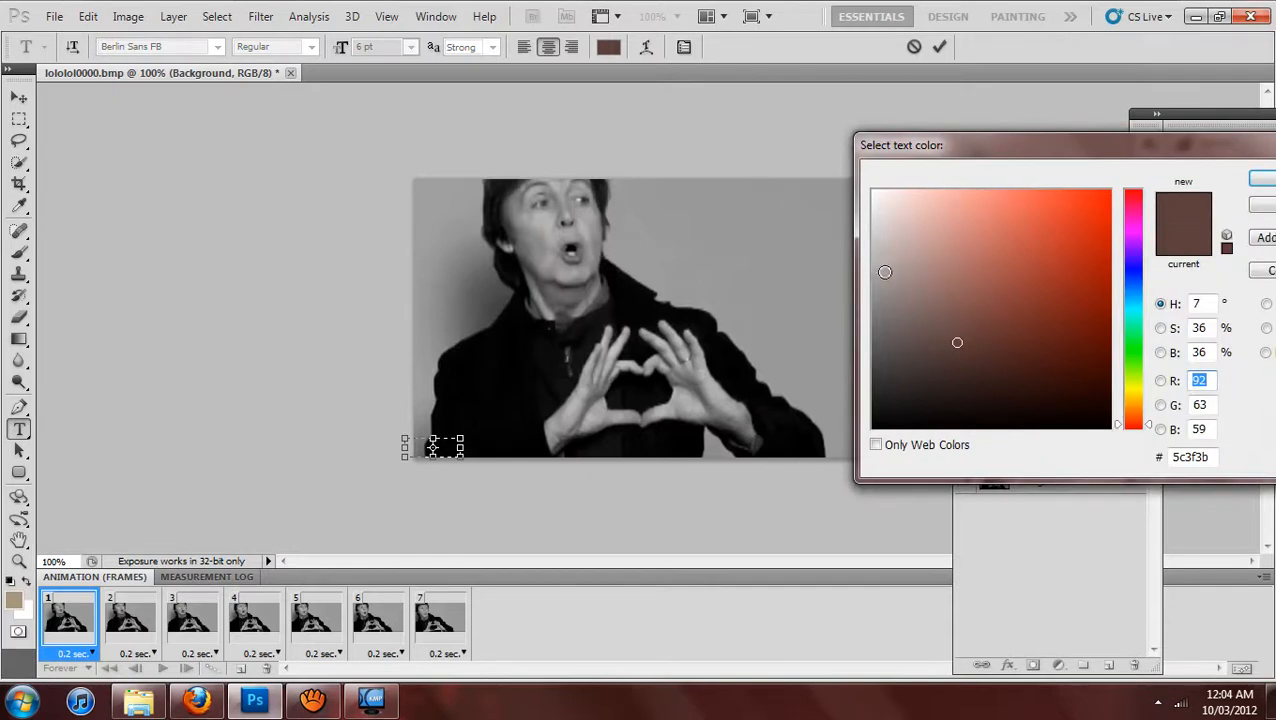
{"action": "mouse_move", "coordinate": [885, 272]}
{"action": "left_mouse_down"}
{"action": "mouse_move", "coordinate": [860, 296]}
{"action": "mouse_move", "coordinate": [870, 303]}
{"action": "mouse_move", "coordinate": [860, 187]}
{"action": "left_mouse_up"}
{"action": "left_click", "coordinate": [1262, 178]}
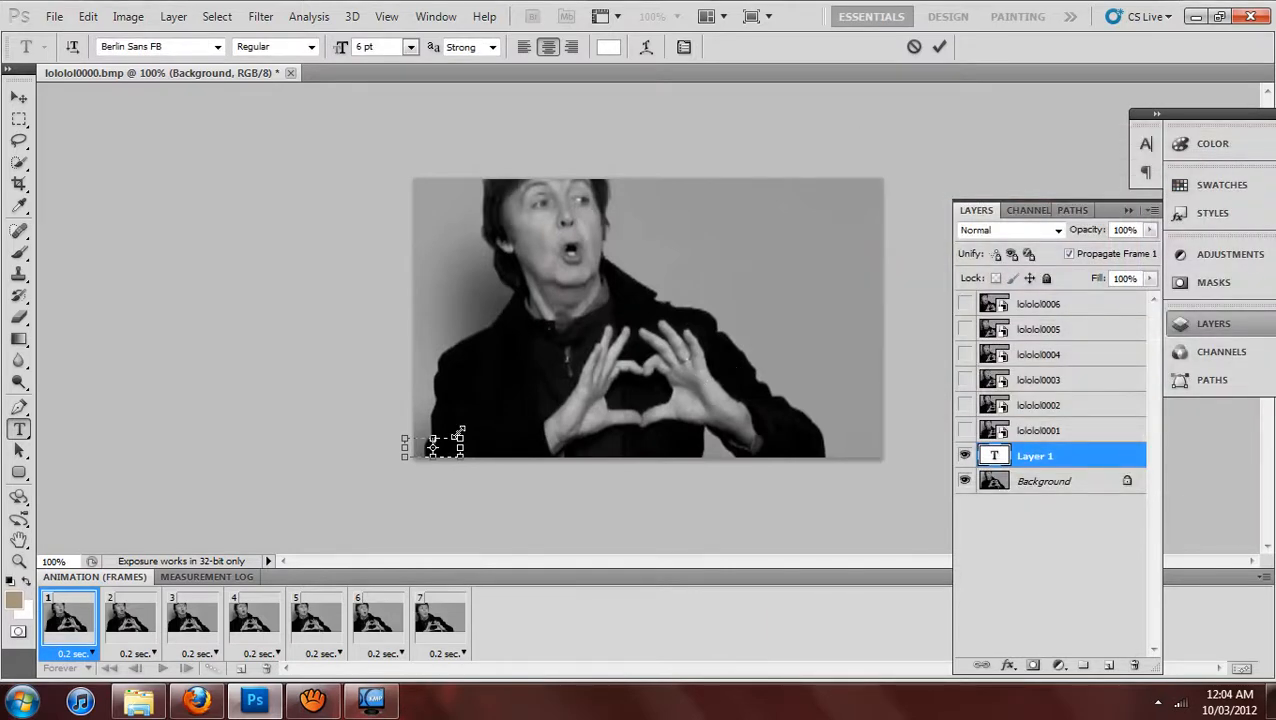
{"action": "left_click_drag", "start_coordinate": [437, 400], "coordinate": [427, 419]}
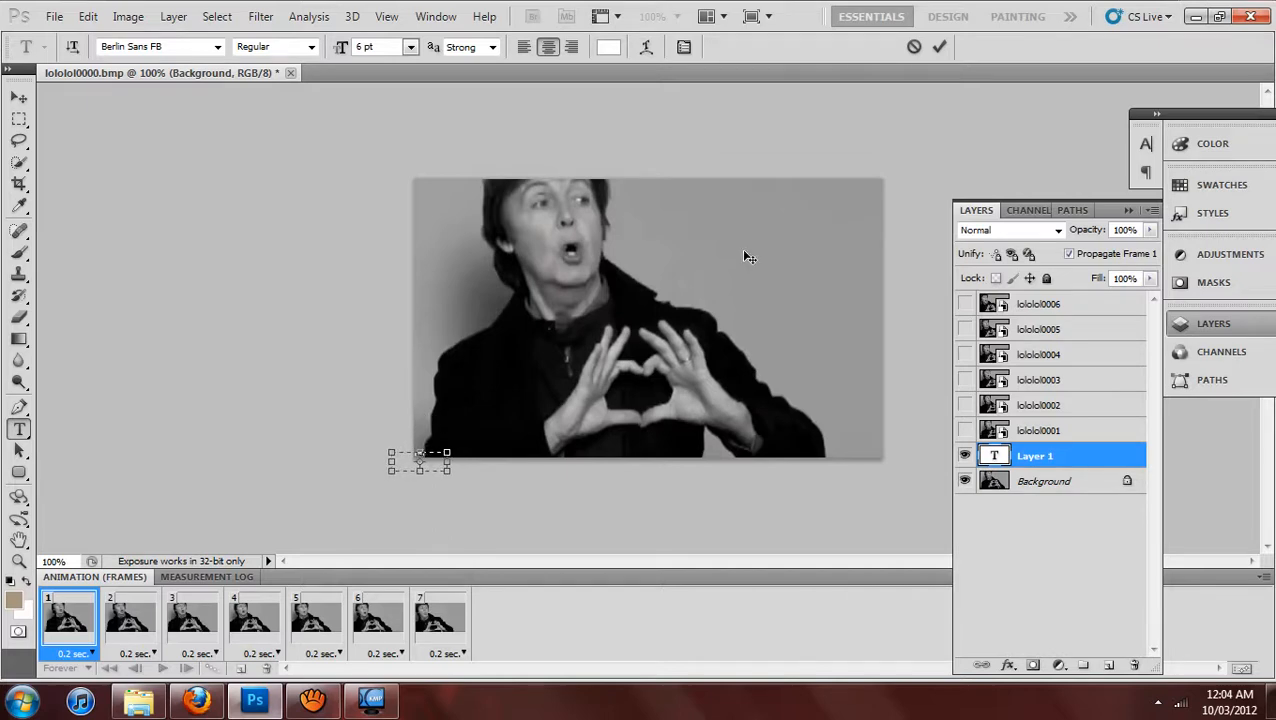
{"action": "left_click", "coordinate": [939, 46]}
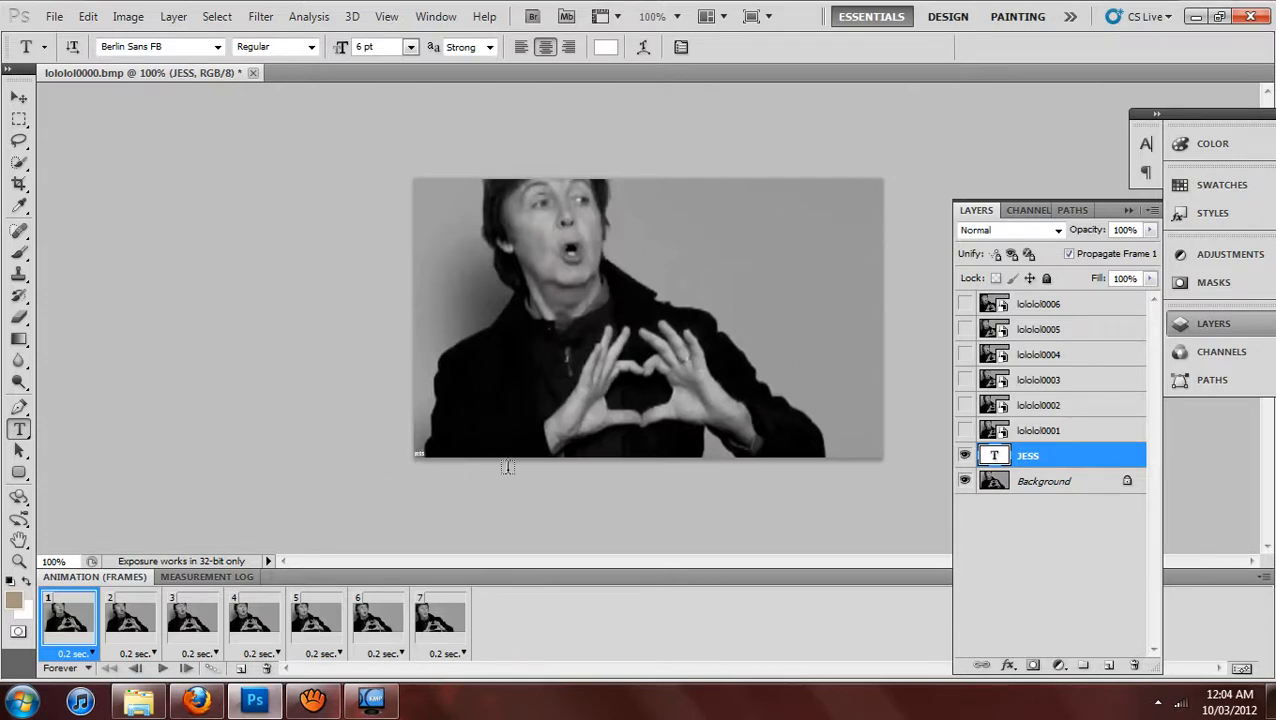
Move the watermark text layer to the top of the layer stack with frame 1 selected, and preview the animation.
{"action": "left_click", "coordinate": [163, 668]}
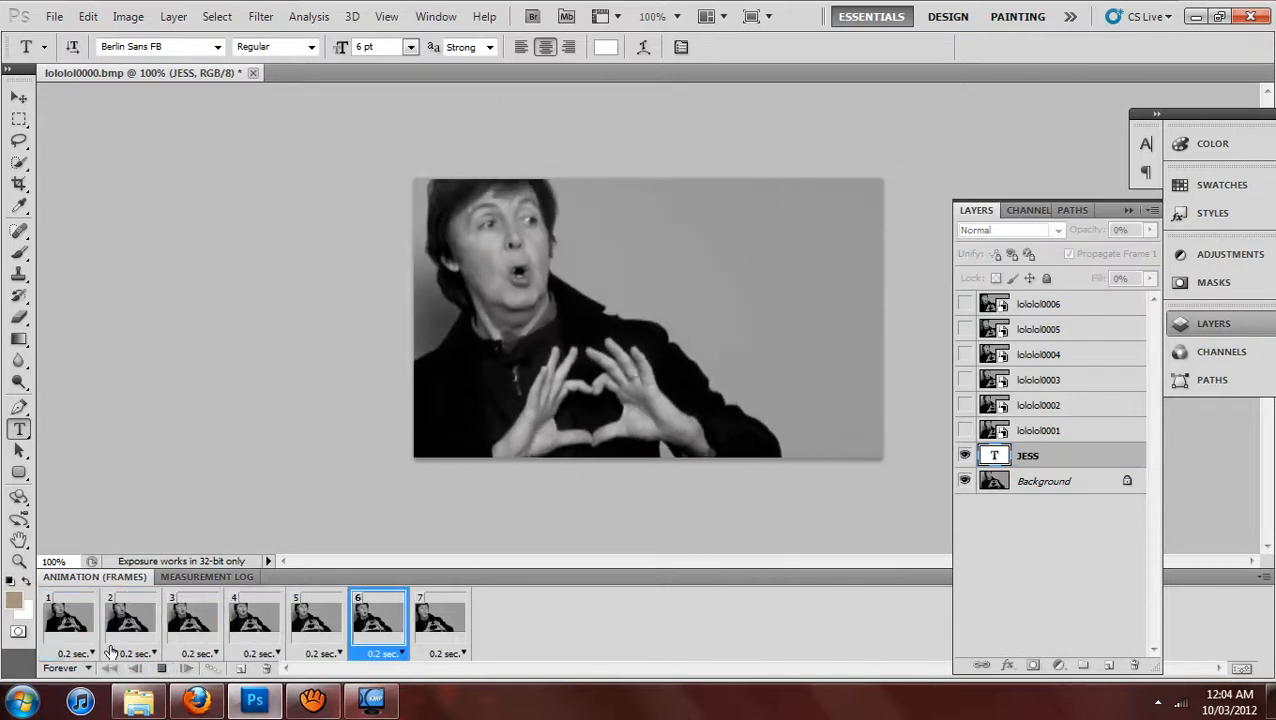
{"action": "left_click", "coordinate": [163, 668]}
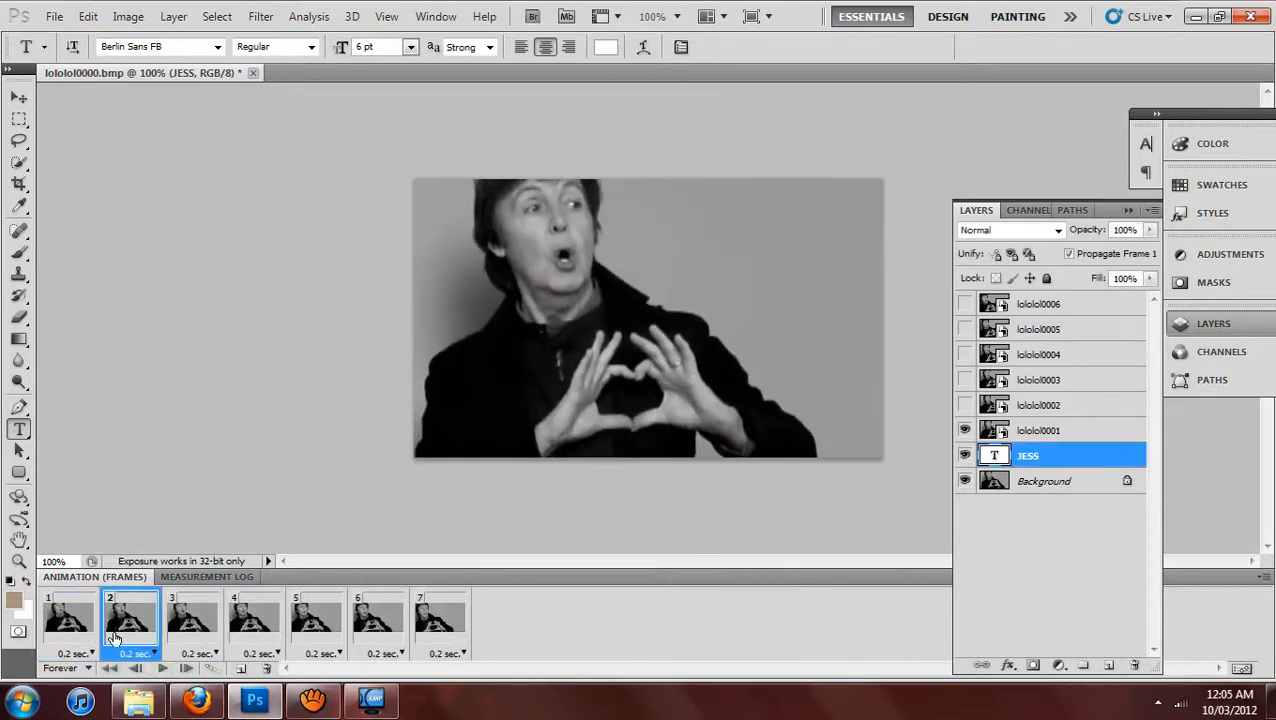
{"action": "left_click", "coordinate": [70, 620]}
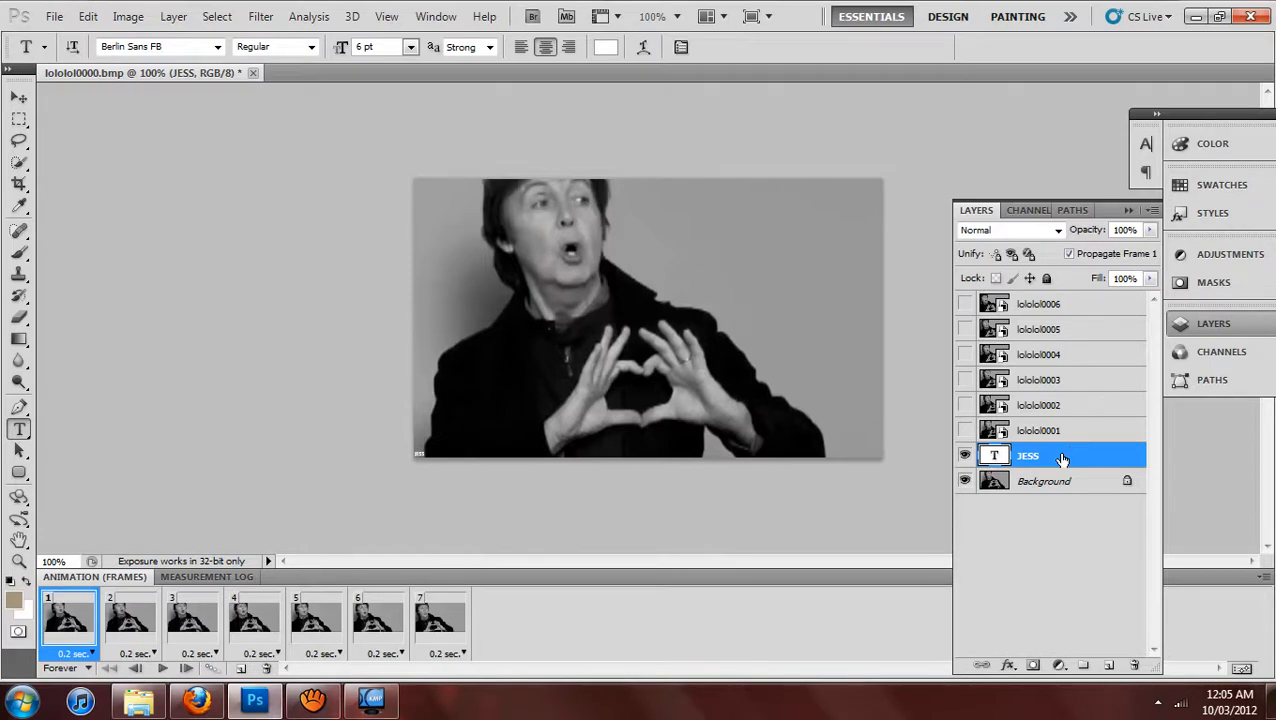
{"action": "left_click_drag", "start_coordinate": [1062, 457], "coordinate": [1055, 303]}
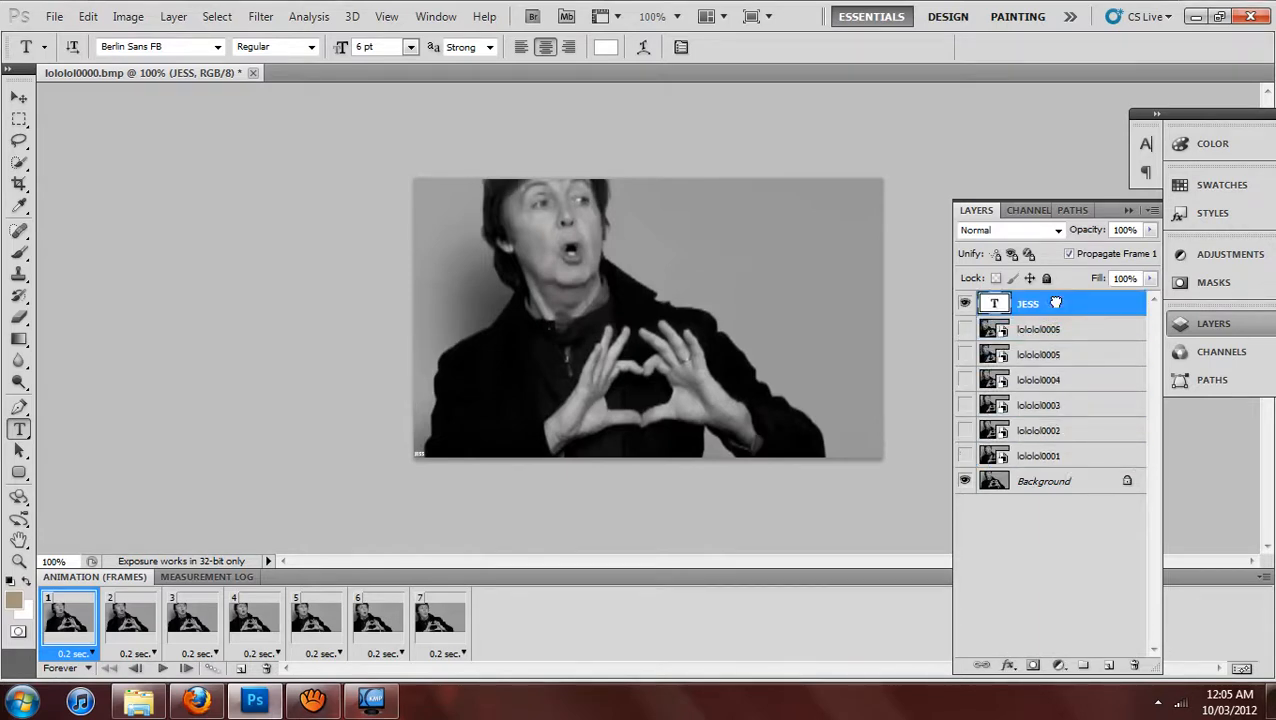
{"action": "left_click", "coordinate": [162, 668]}
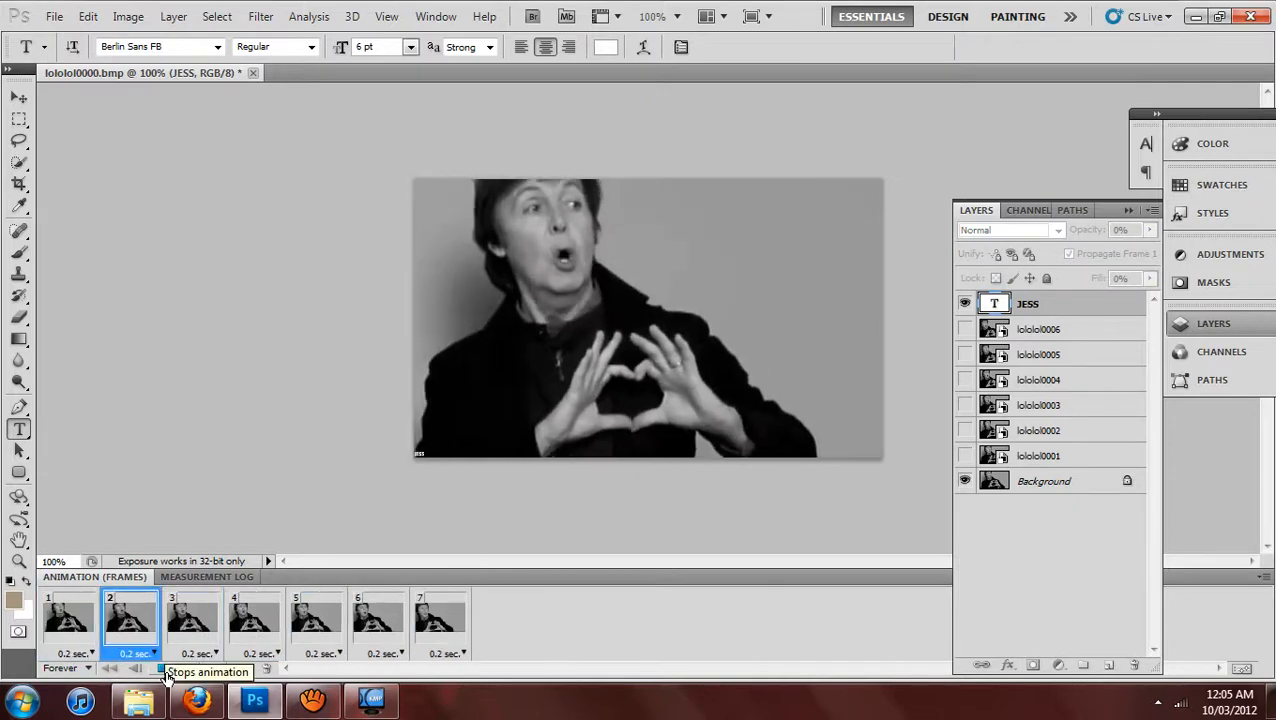
{"action": "left_click", "coordinate": [166, 674]}
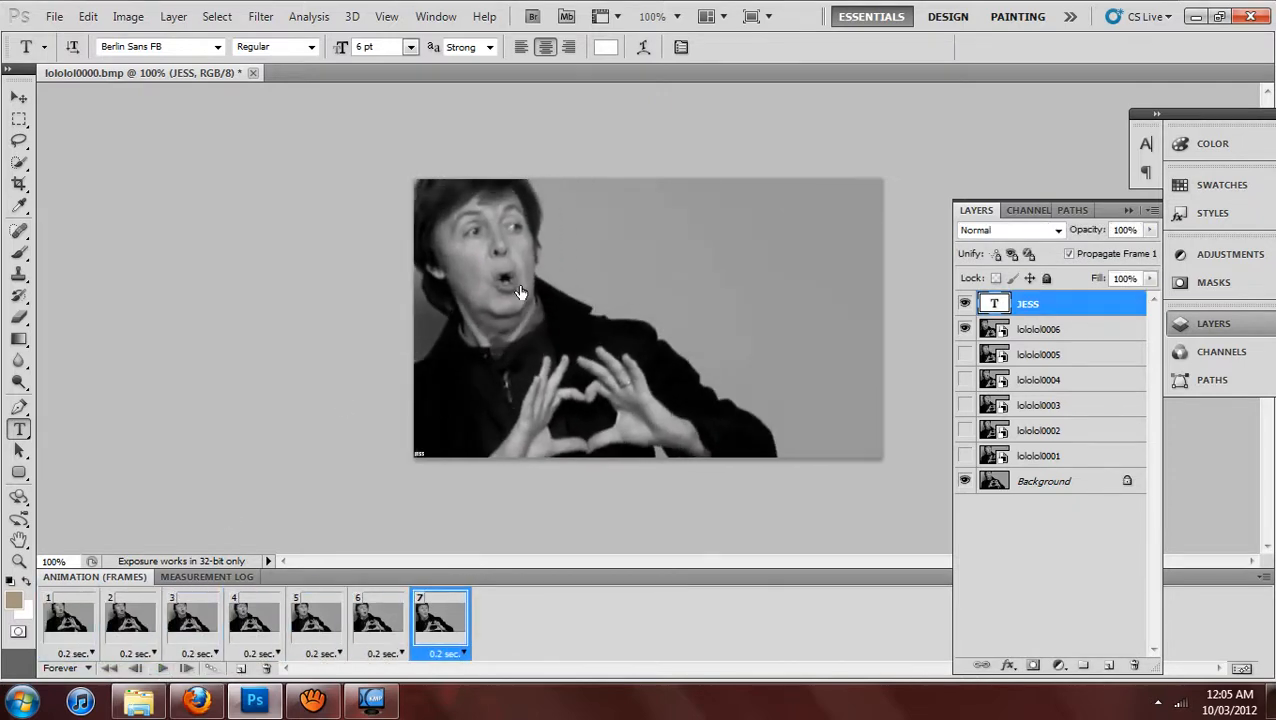
Open Save for Web & Devices for the GIF, try Lossy values 5, 6 and 7, and clear the Lossy value.
{"action": "left_click", "coordinate": [54, 17]}
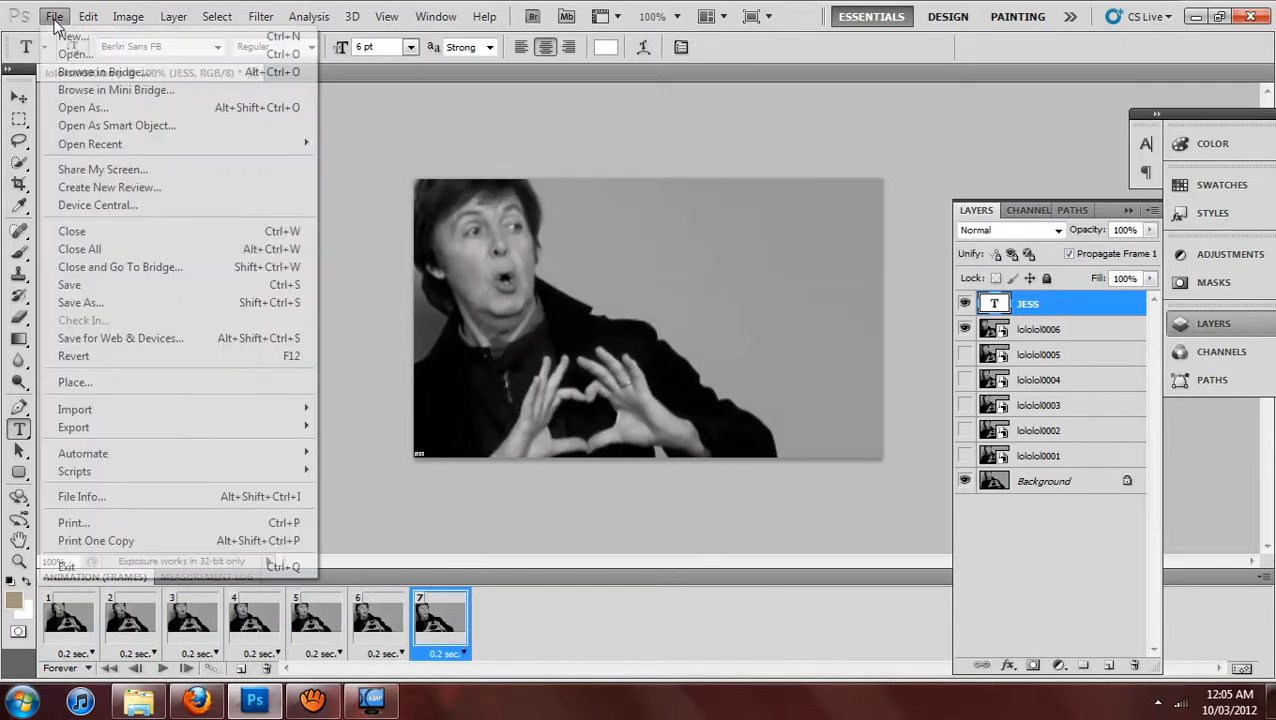
{"action": "left_click", "coordinate": [135, 343]}
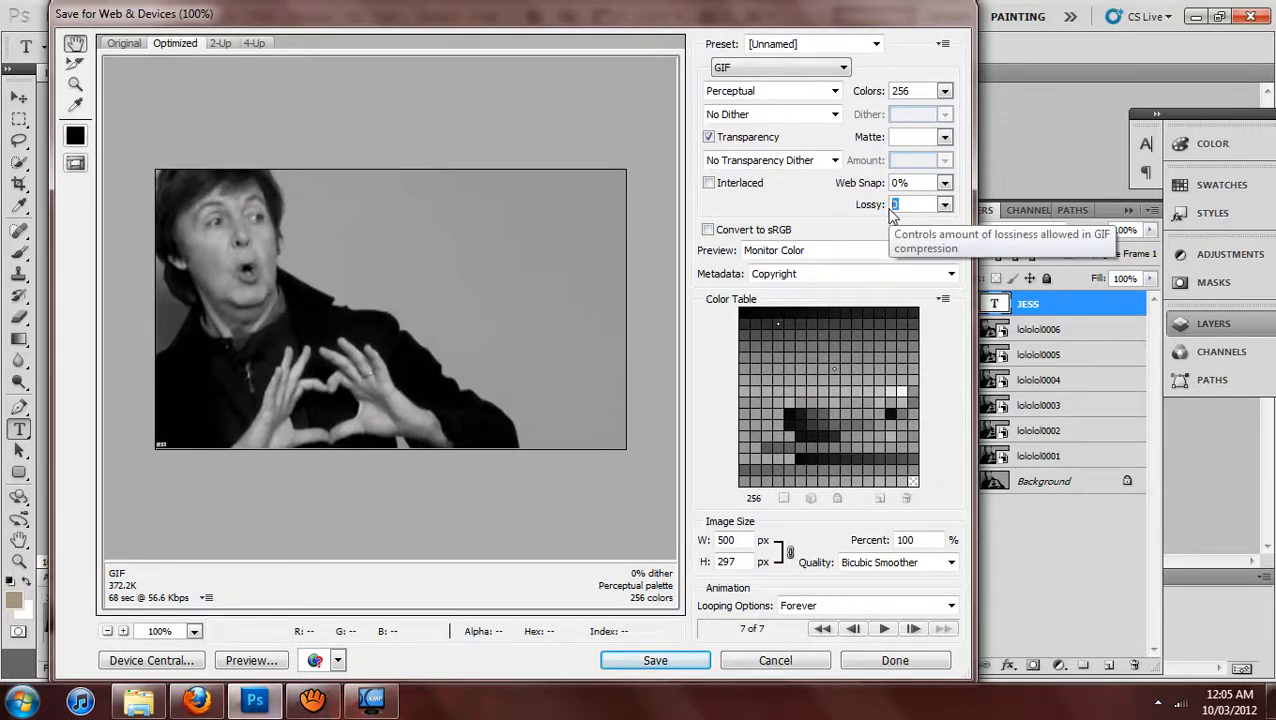
{"action": "type", "text": "5"}
{"action": "key", "text": "BackSpace"}
{"action": "type", "text": "6"}
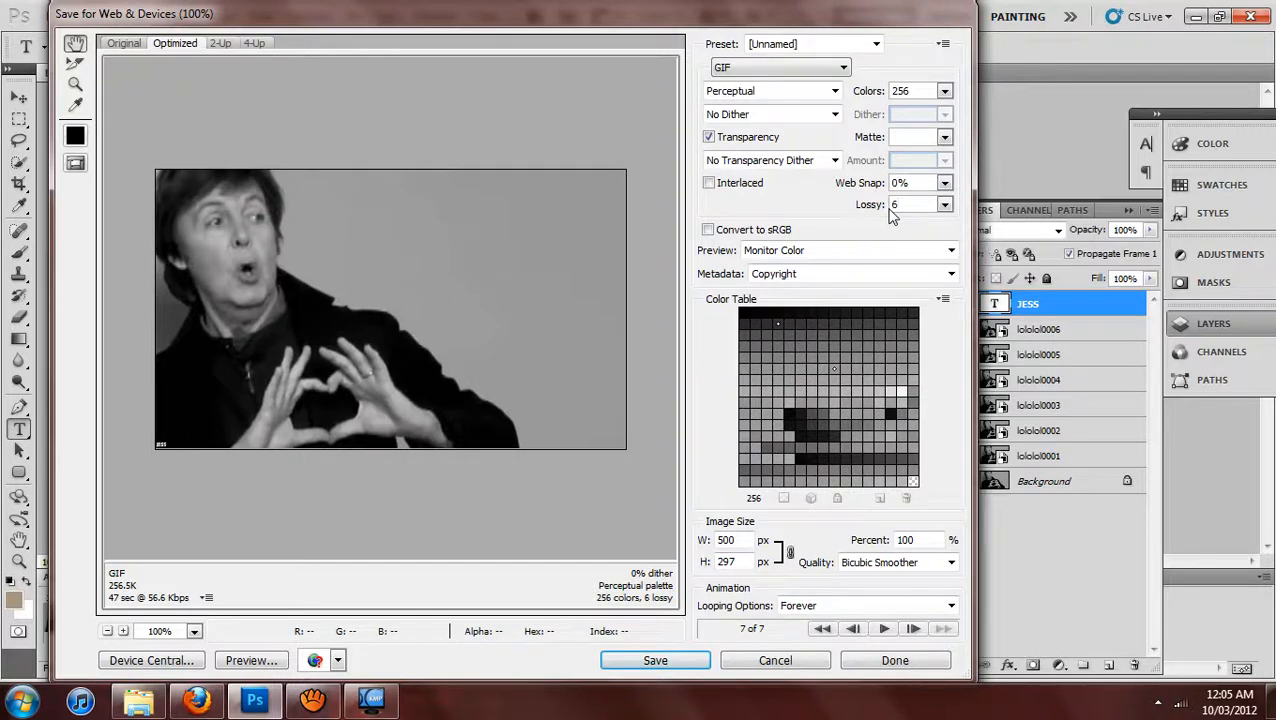
{"action": "key", "text": "BackSpace"}
{"action": "type", "text": "7"}
{"action": "key", "text": "BackSpace"}
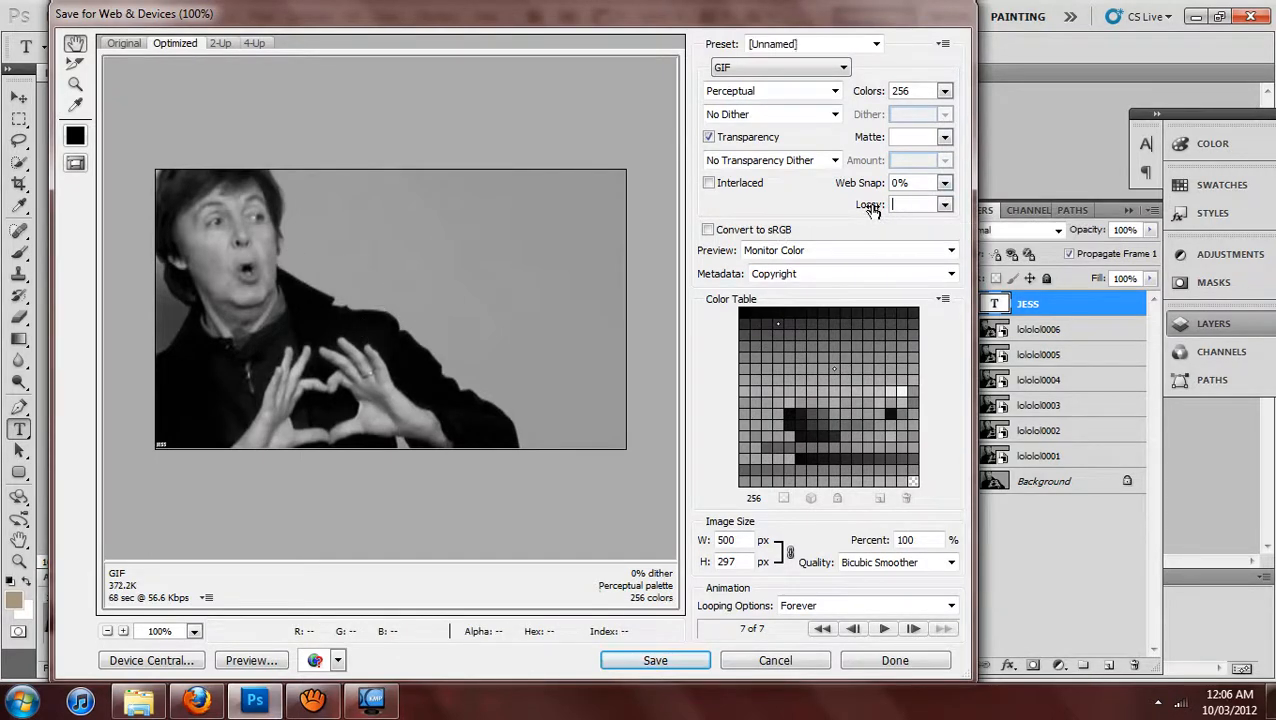
Preview the optimized animation and save it as the GIF lololol0000 in the My Own Gifs folder.
{"action": "left_click", "coordinate": [880, 628]}
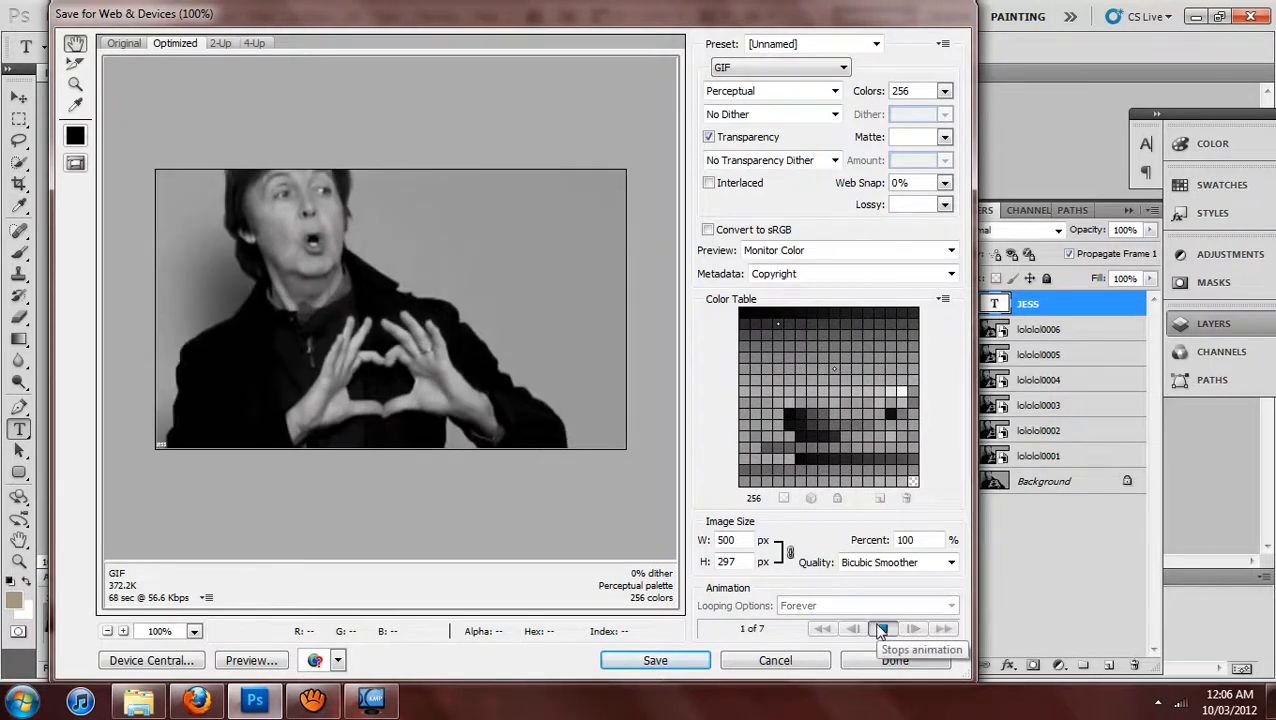
{"action": "left_click", "coordinate": [881, 628]}
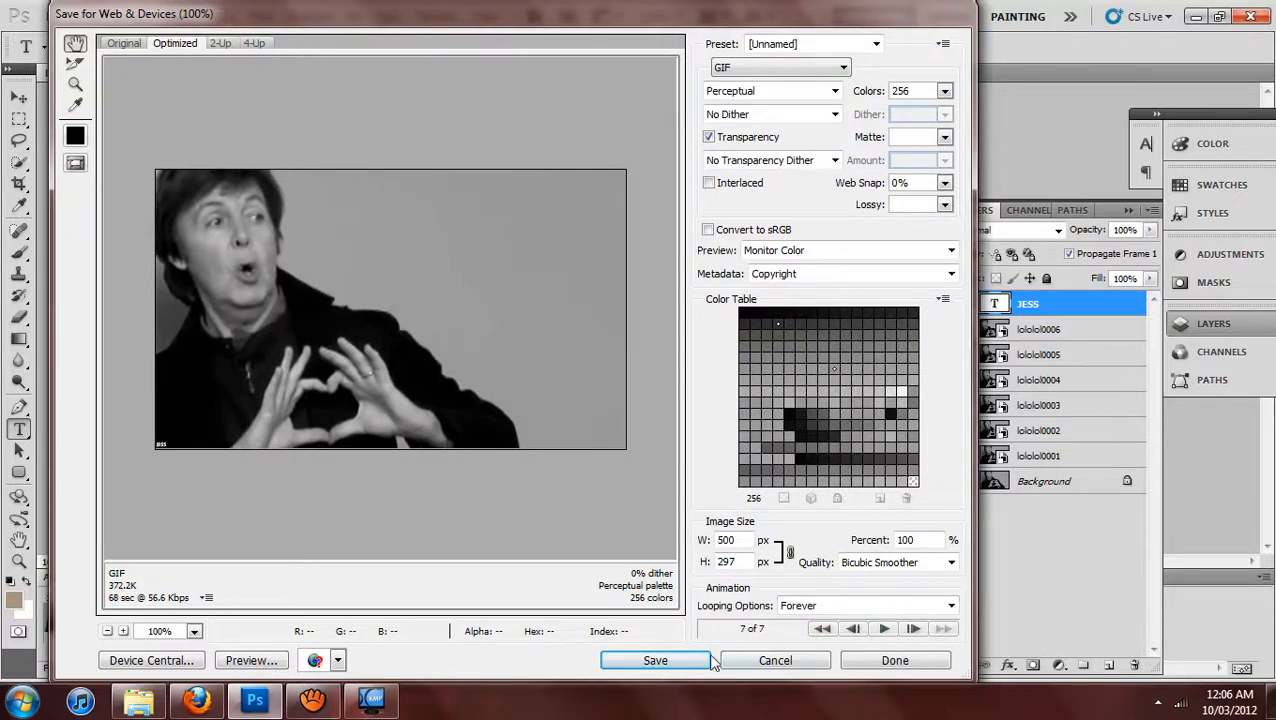
{"action": "left_click", "coordinate": [680, 661]}
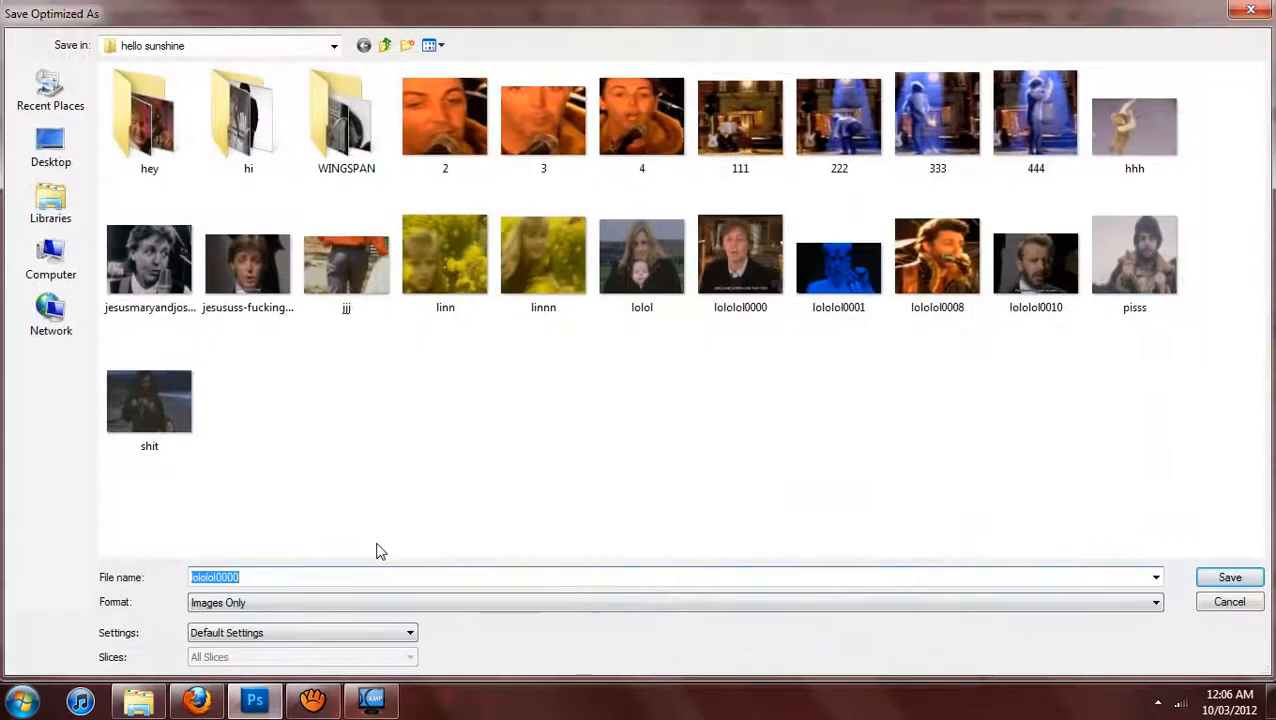
{"action": "left_click", "coordinate": [386, 47]}
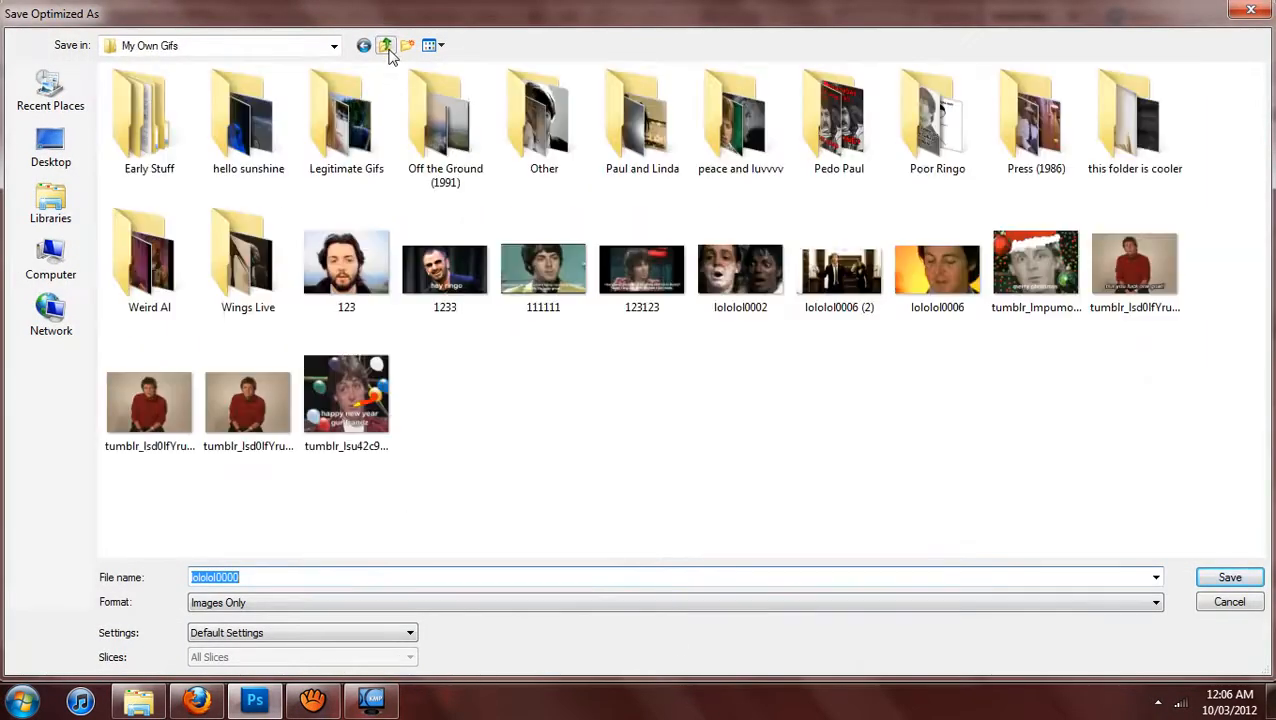
{"action": "left_click", "coordinate": [350, 579]}
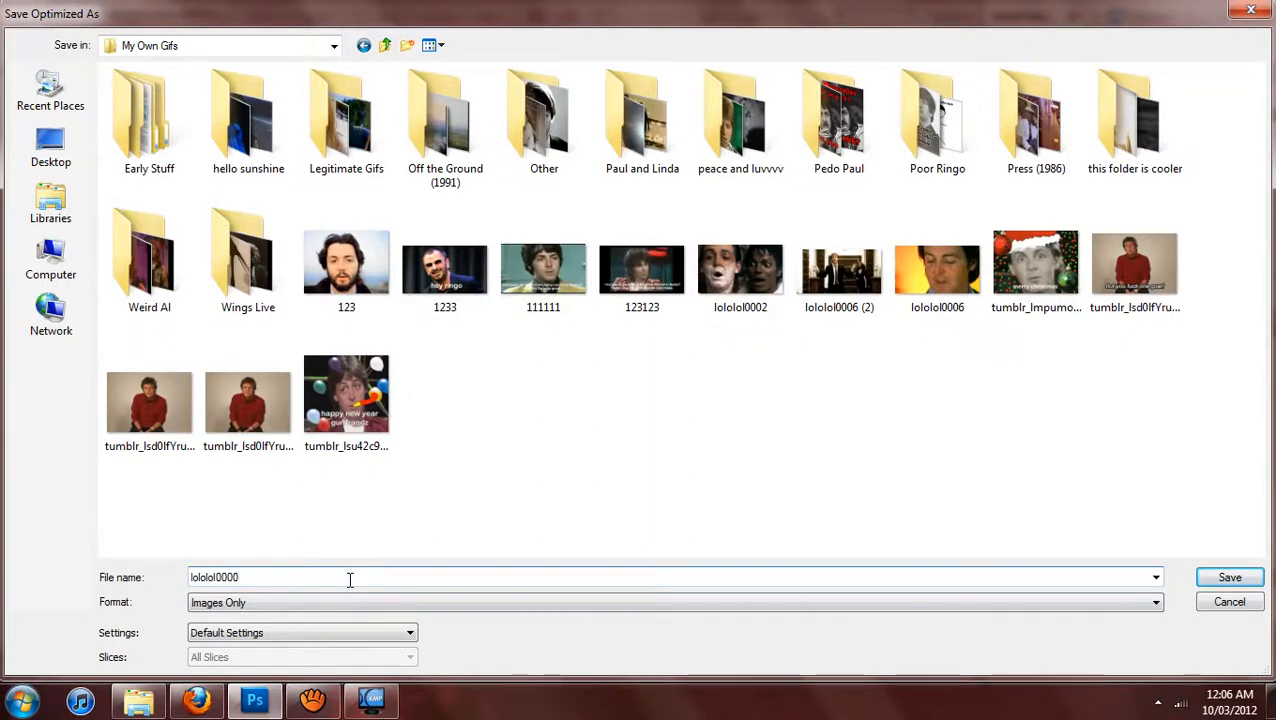
{"action": "key", "text": "Return"}
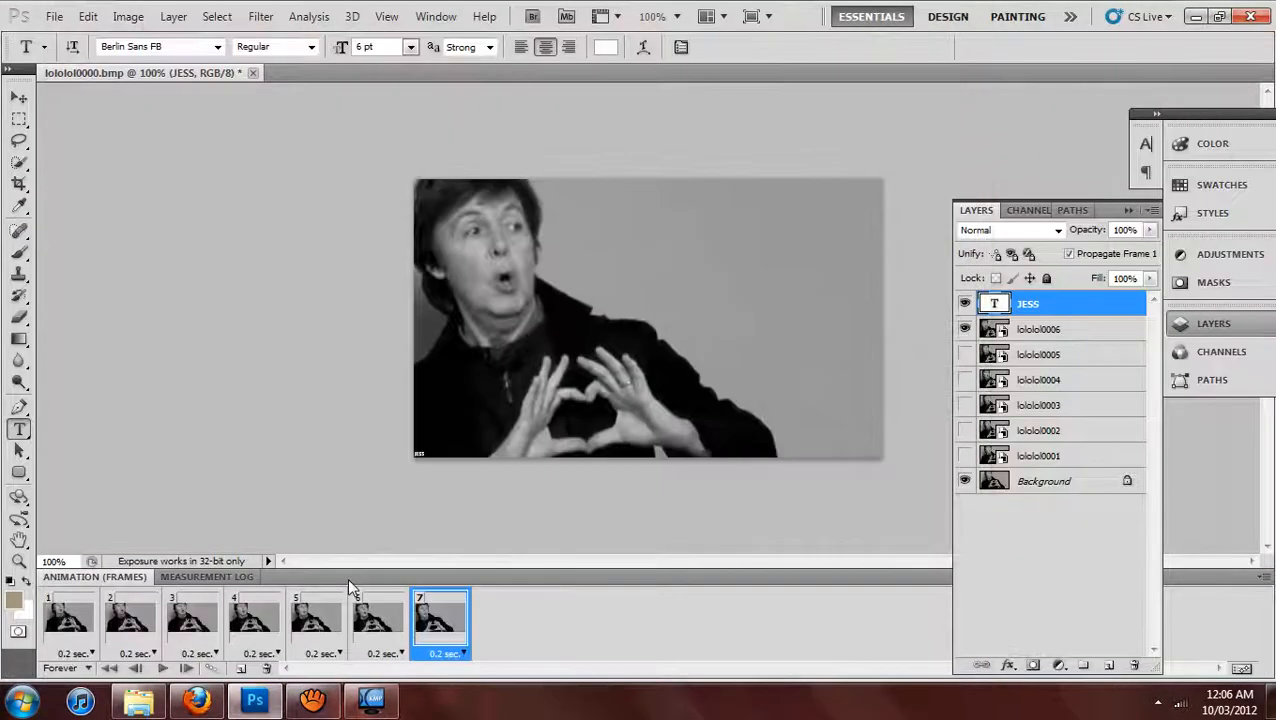
{"action": "left_click", "coordinate": [313, 700]}
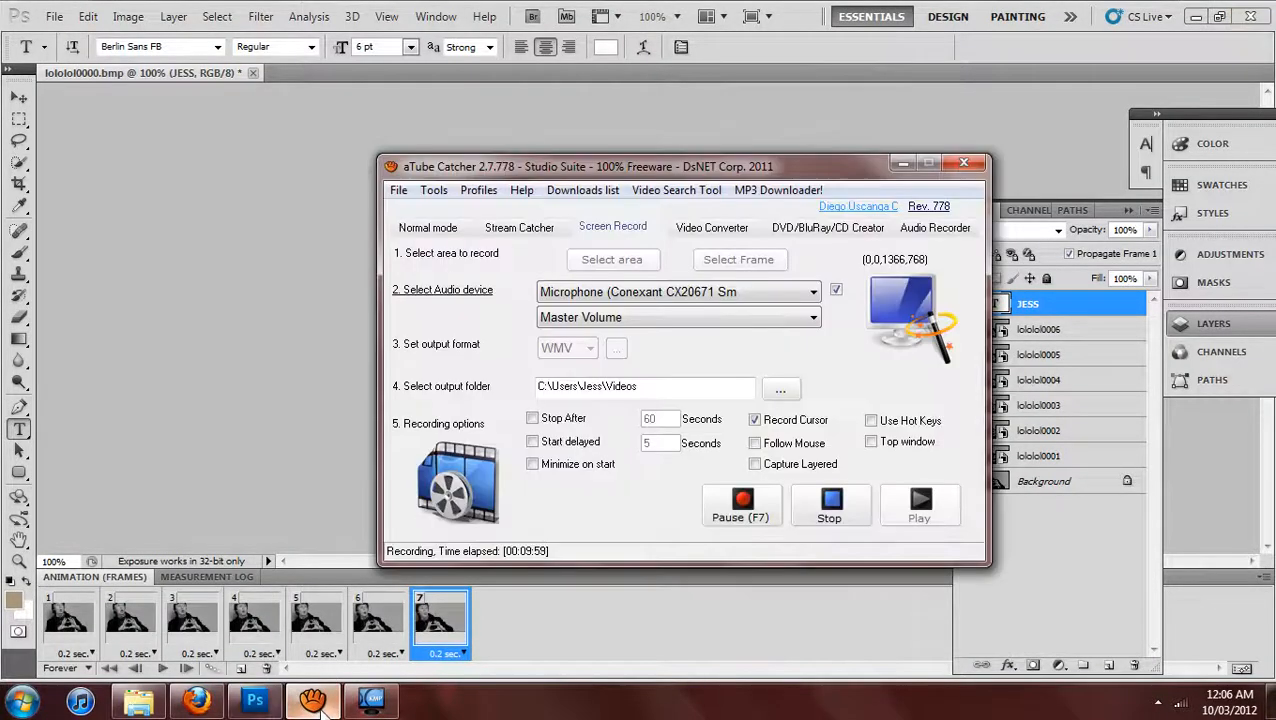